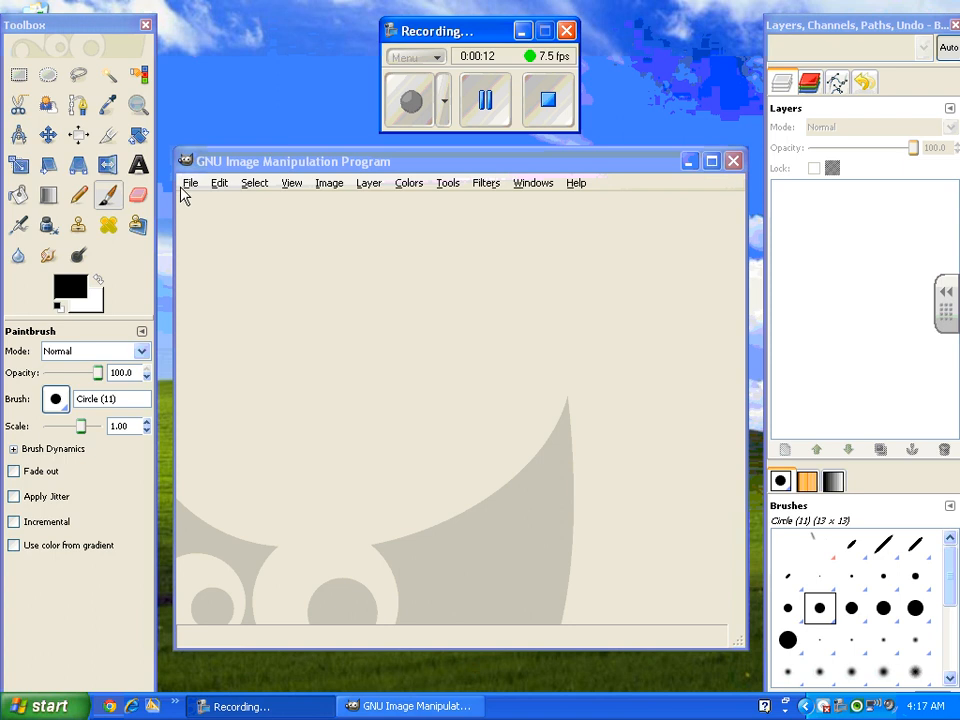
Create a new blank image 420 pixels wide and 300 pixels high.
{"action": "left_click", "coordinate": [189, 183]}
{"action": "left_click", "coordinate": [218, 204]}
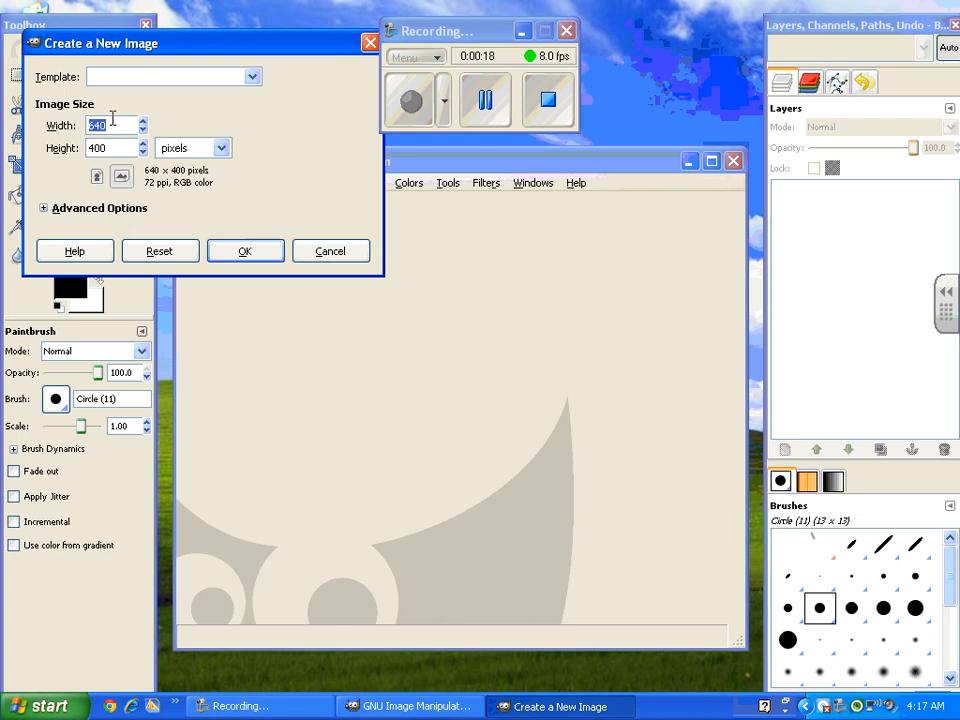
{"action": "type", "text": "420"}
{"action": "key", "text": "Tab"}
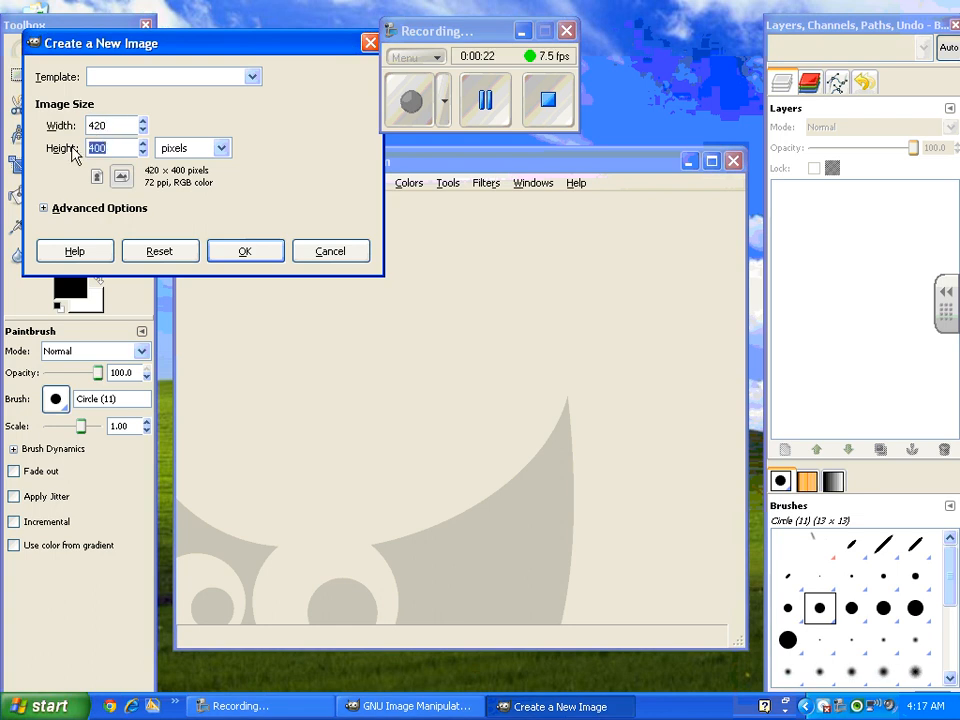
{"action": "type", "text": "300"}
{"action": "left_click", "coordinate": [231, 257]}
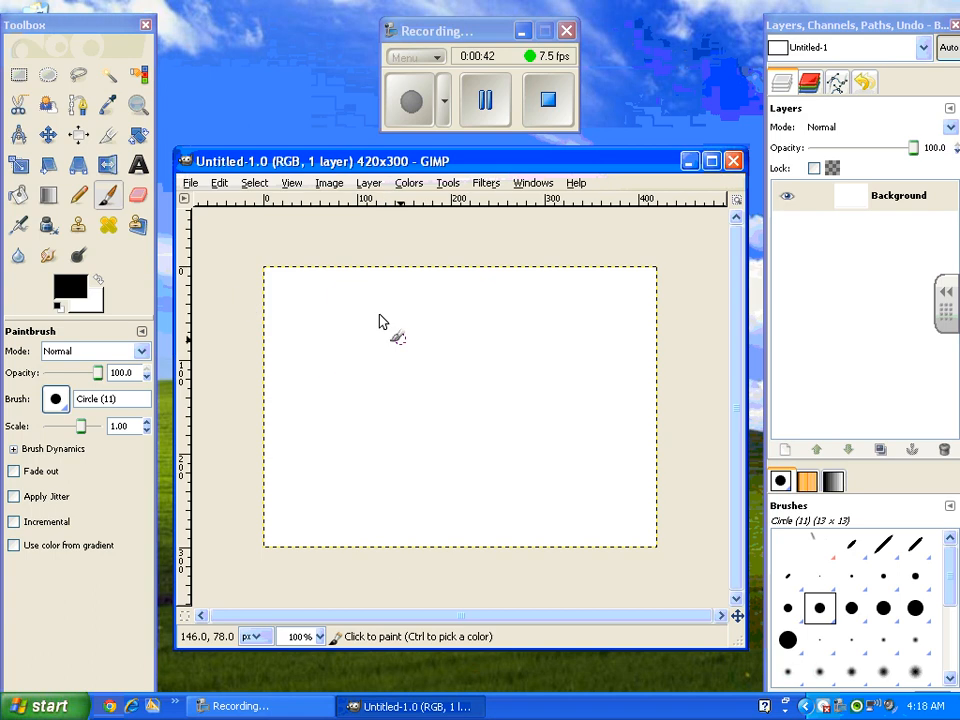
{"action": "left_click", "coordinate": [484, 99]}
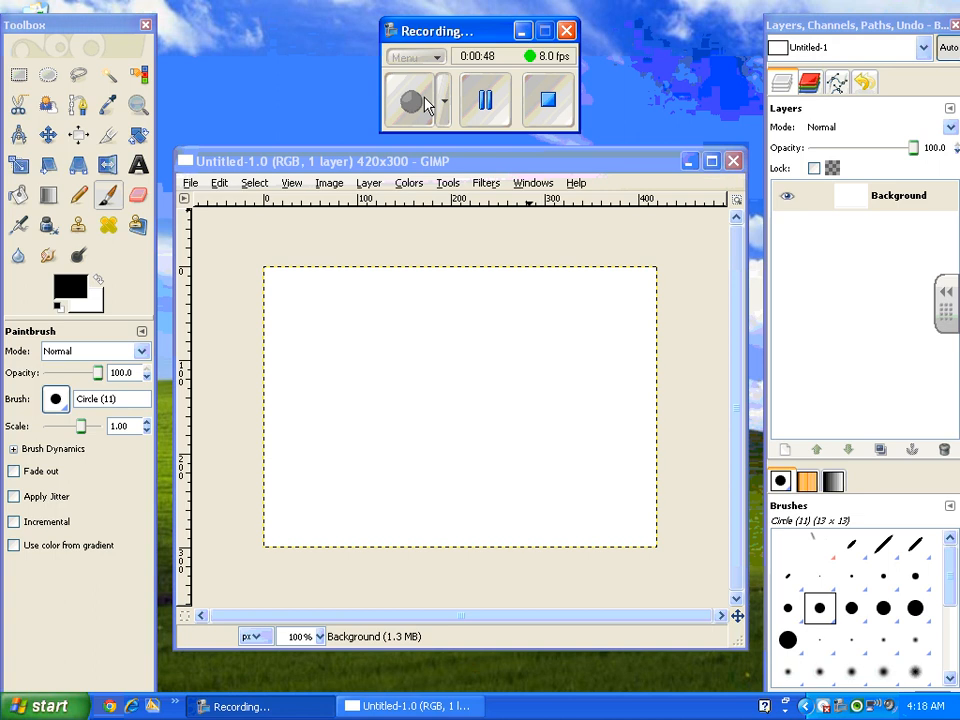
Add a text layer containing the person's first name in 18 px Sans, and move the text editor clear of it.
{"action": "left_click", "coordinate": [135, 168]}
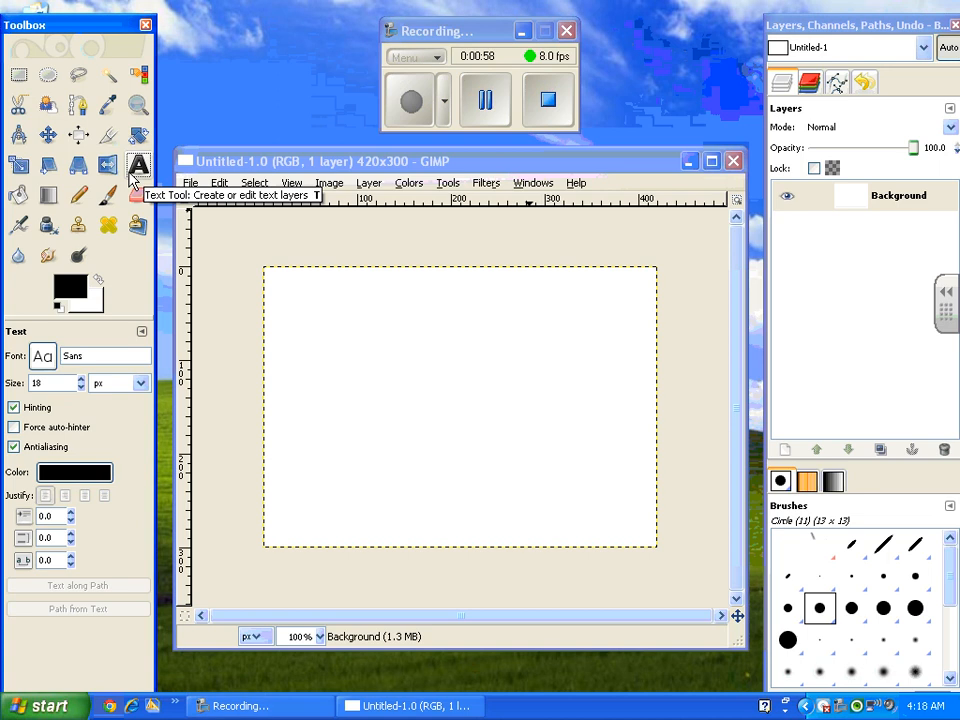
{"action": "left_click", "coordinate": [345, 368]}
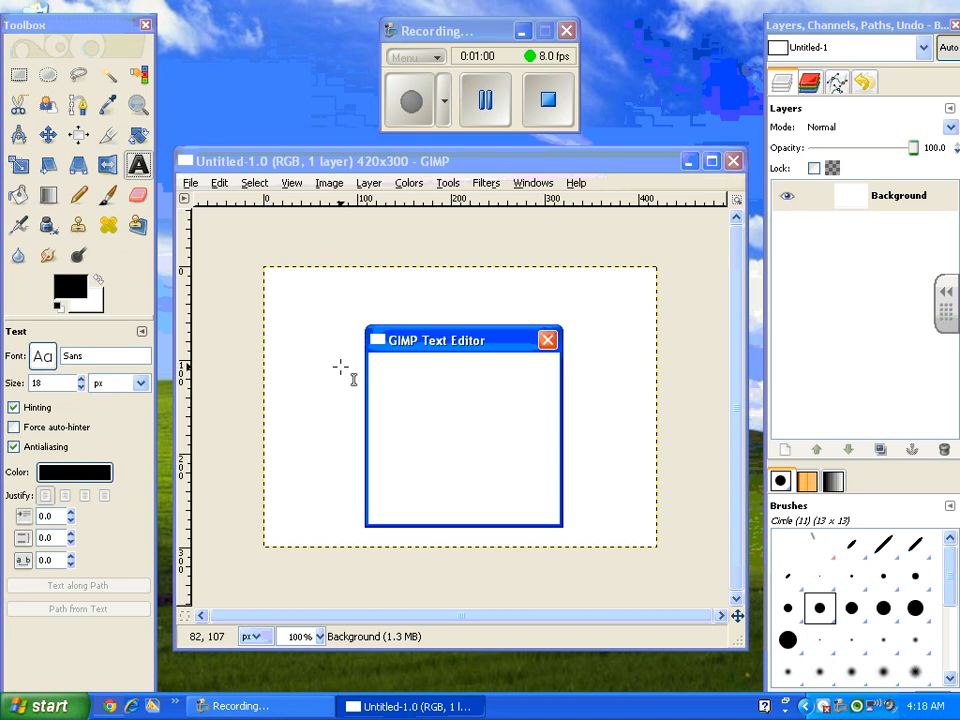
{"action": "type", "text": "sTEPH"}
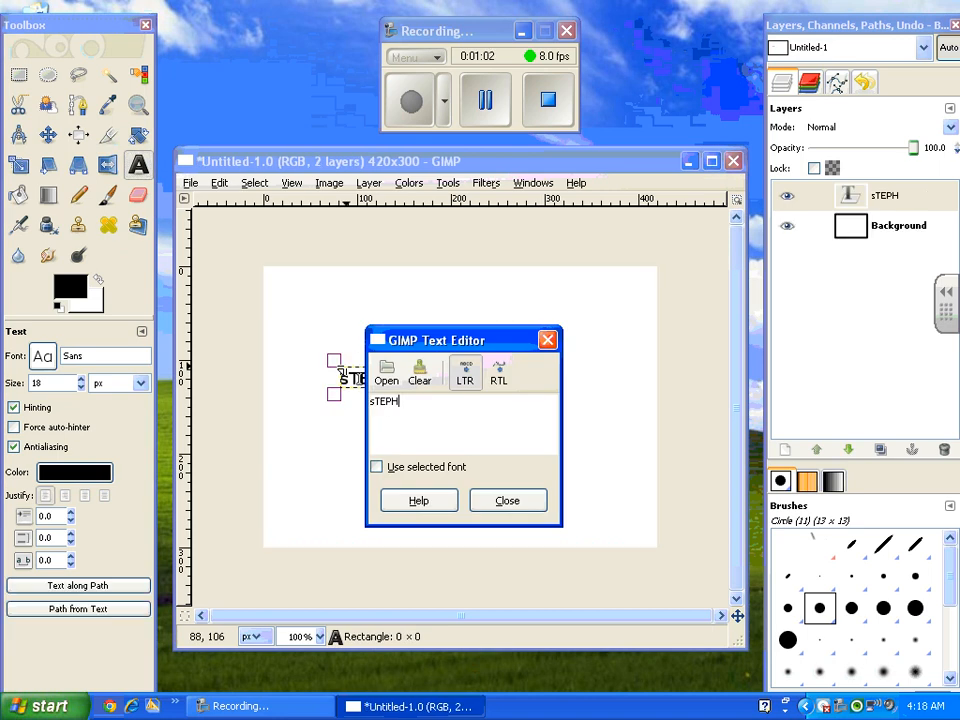
{"action": "key", "text": "BackSpace"}
{"action": "key", "text": "BackSpace"}
{"action": "key", "text": "BackSpace"}
{"action": "key", "text": "BackSpace"}
{"action": "key", "text": "BackSpace"}
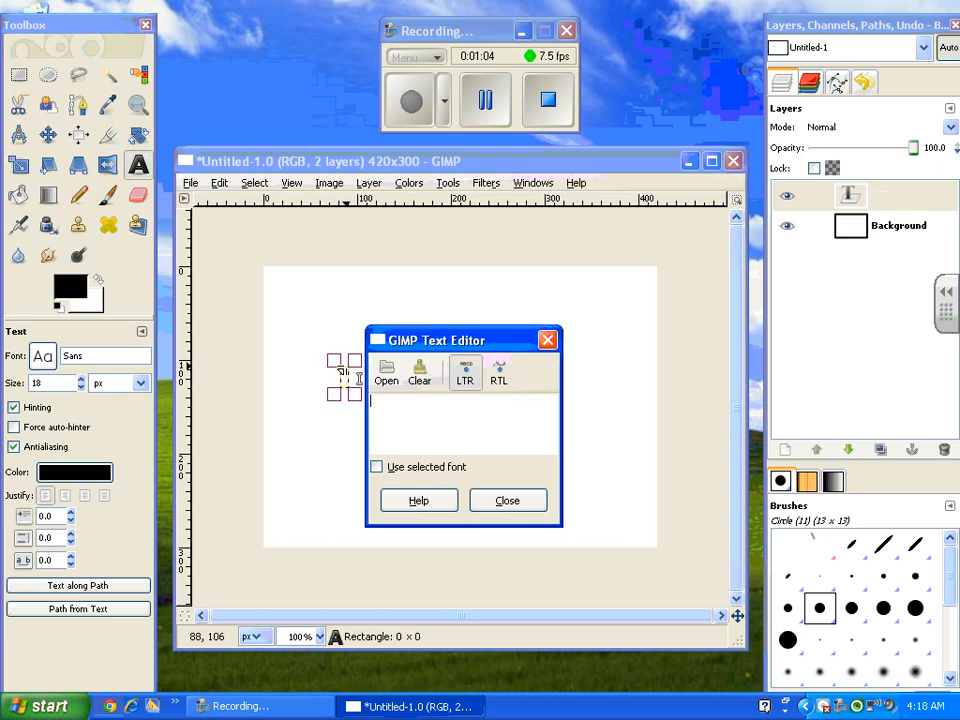
{"action": "type", "text": "Stephe"}
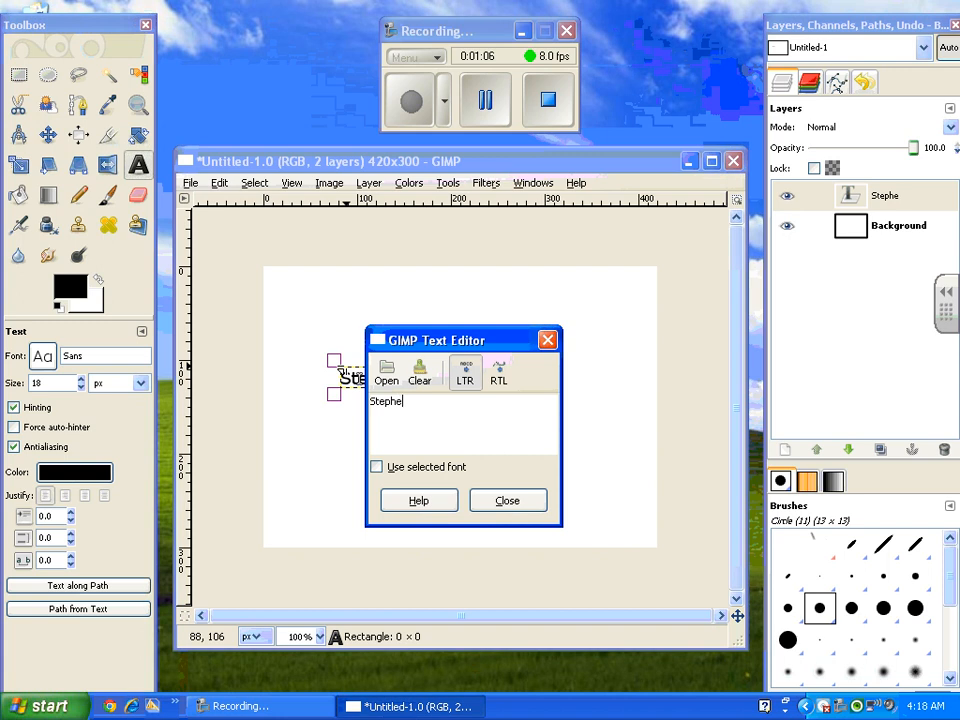
{"action": "type", "text": "n"}
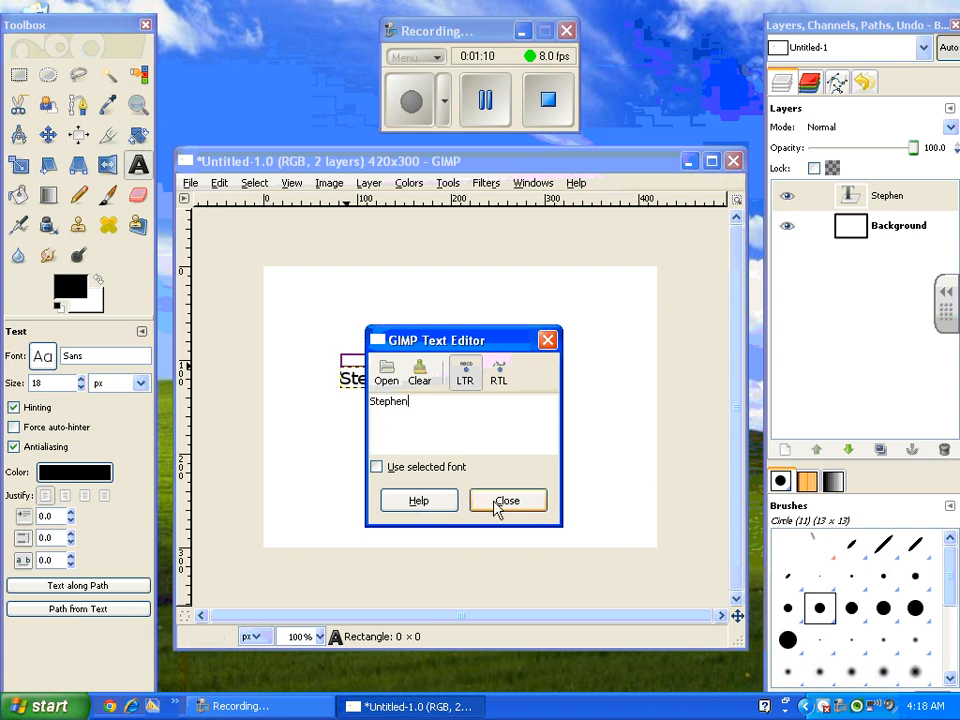
{"action": "left_click_drag", "start_coordinate": [404, 346], "coordinate": [517, 234]}
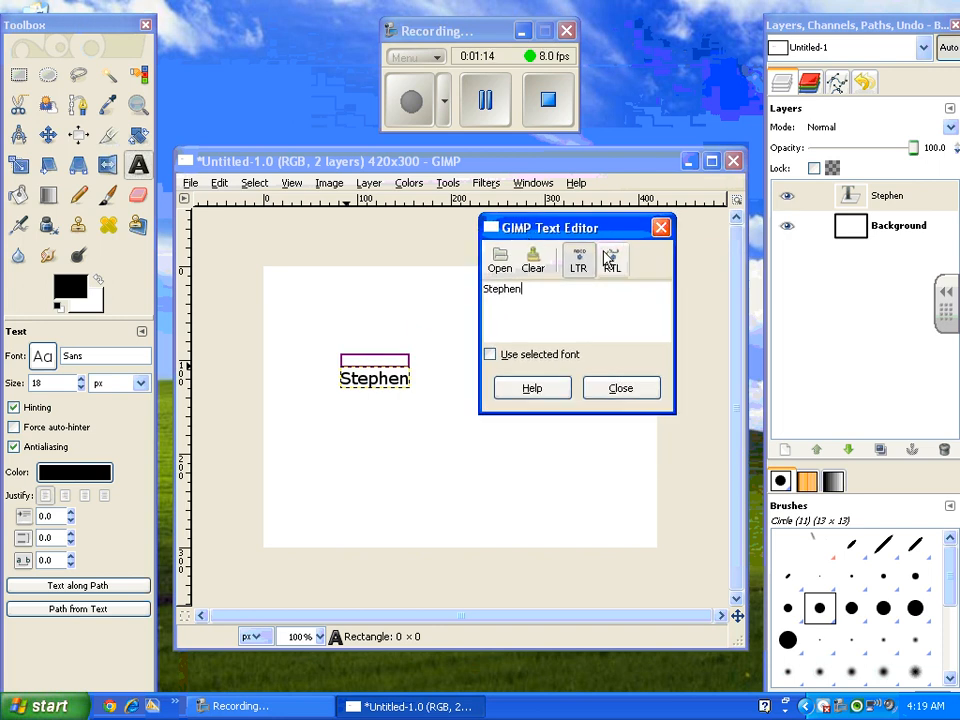
Rename the text layer as Main Text.
{"action": "right_click", "coordinate": [919, 200]}
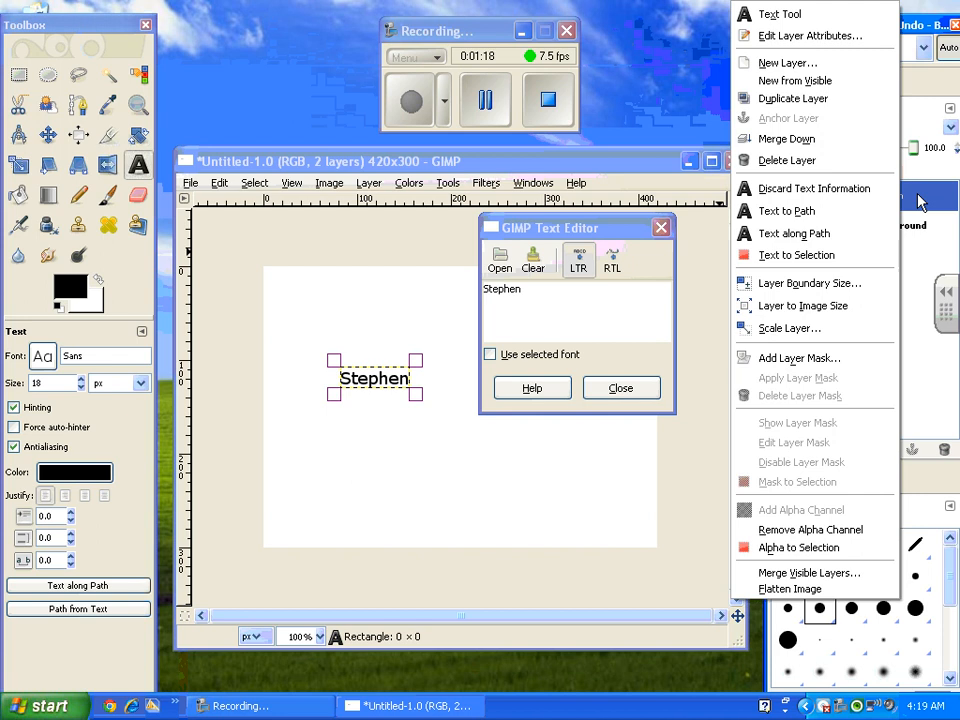
{"action": "left_click", "coordinate": [927, 212]}
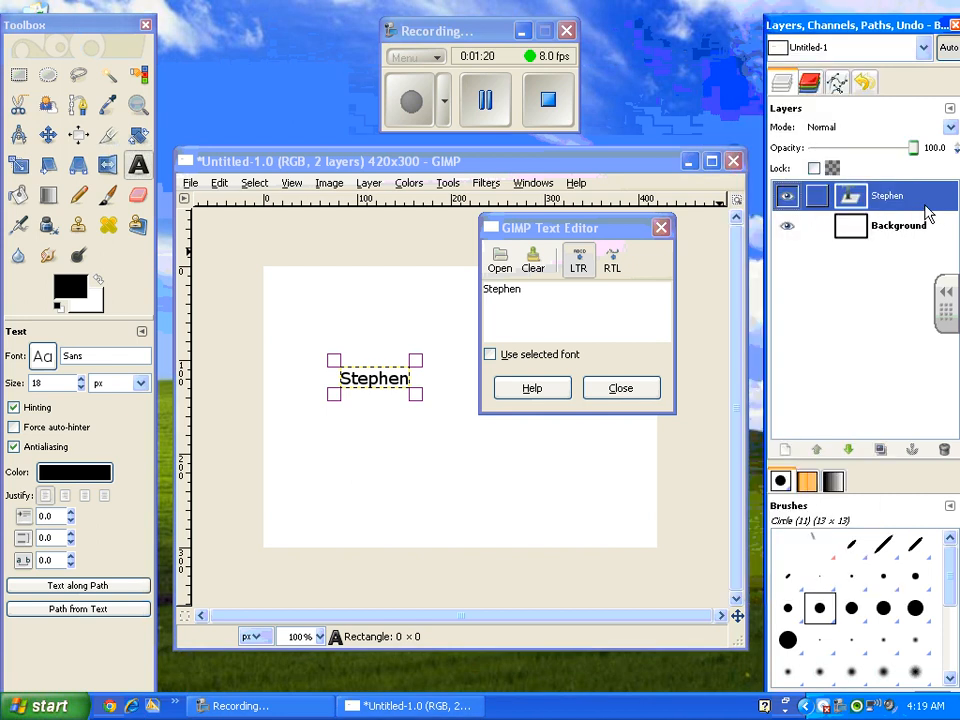
{"action": "double_click", "coordinate": [887, 197]}
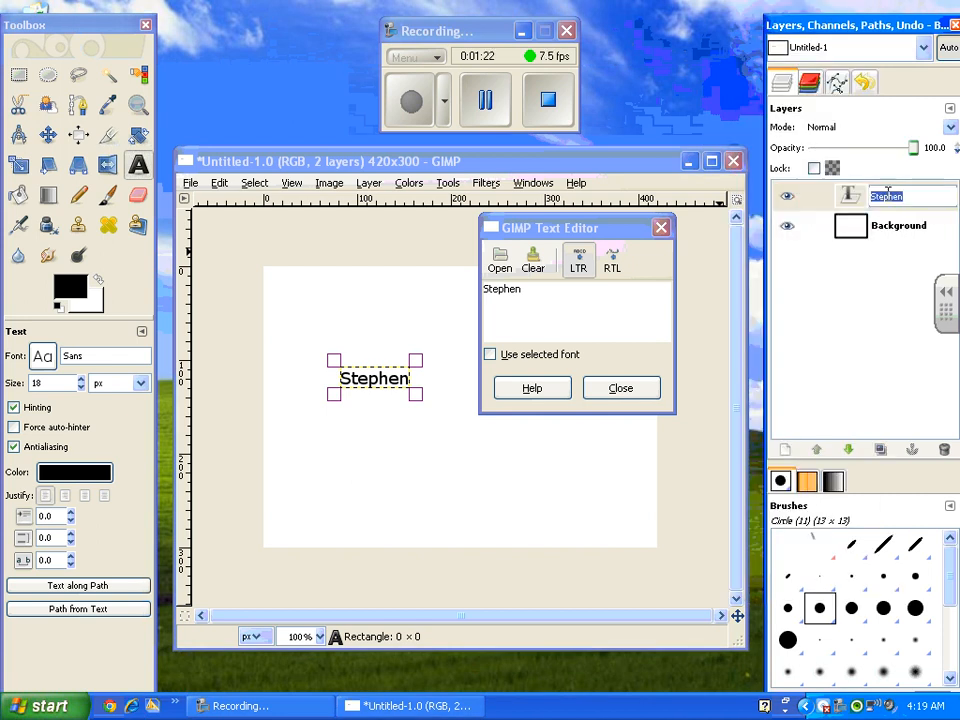
{"action": "type", "text": "Main Text"}
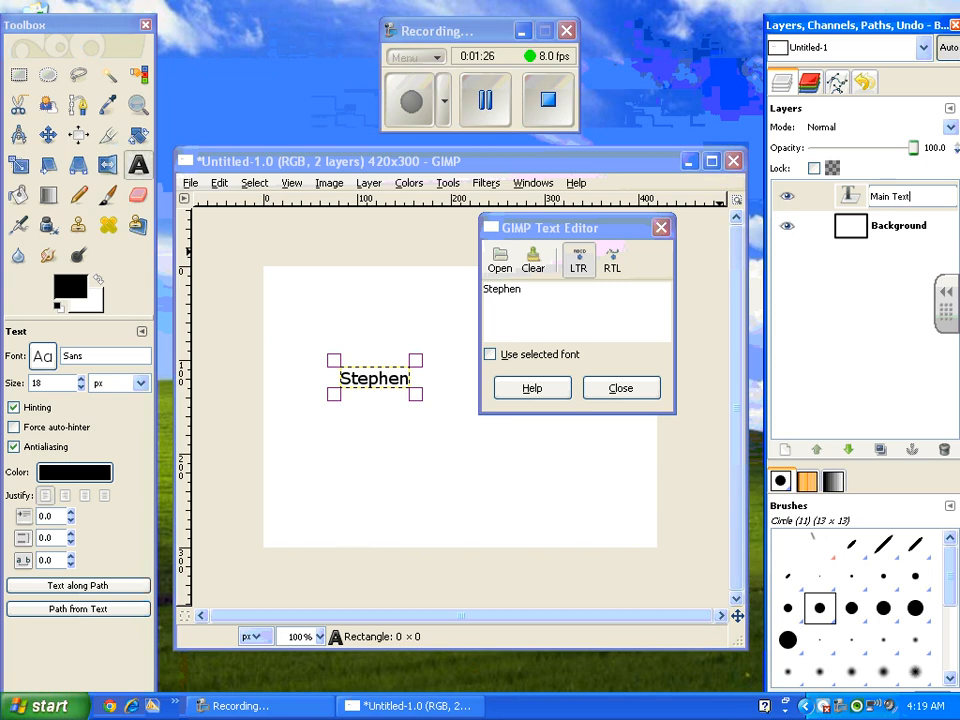
{"action": "key", "text": "Return"}
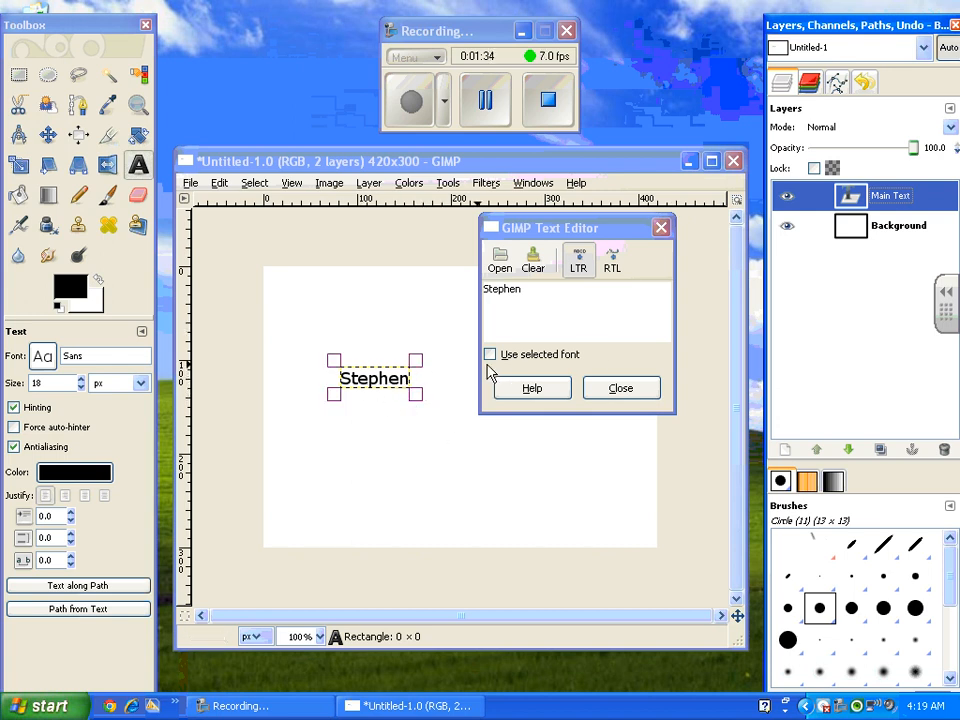
Move the name text to about the centre of the canvas and lock the Main Text layer's alpha channel.
{"action": "left_click", "coordinate": [620, 388]}
{"action": "left_click_drag", "start_coordinate": [370, 380], "coordinate": [450, 408]}
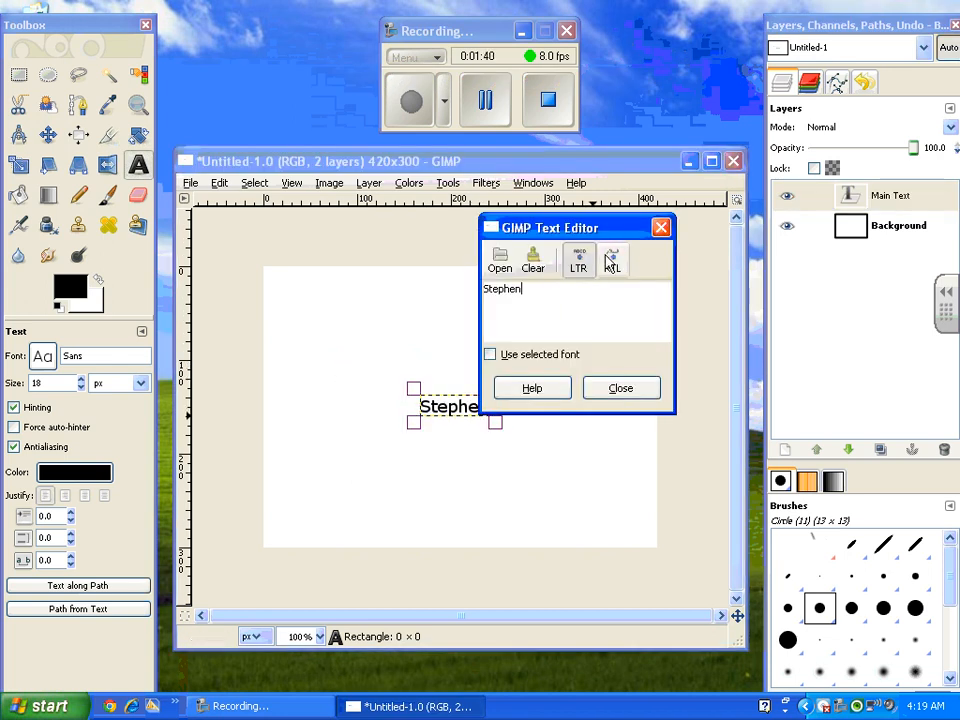
{"action": "left_click_drag", "start_coordinate": [608, 234], "coordinate": [693, 103]}
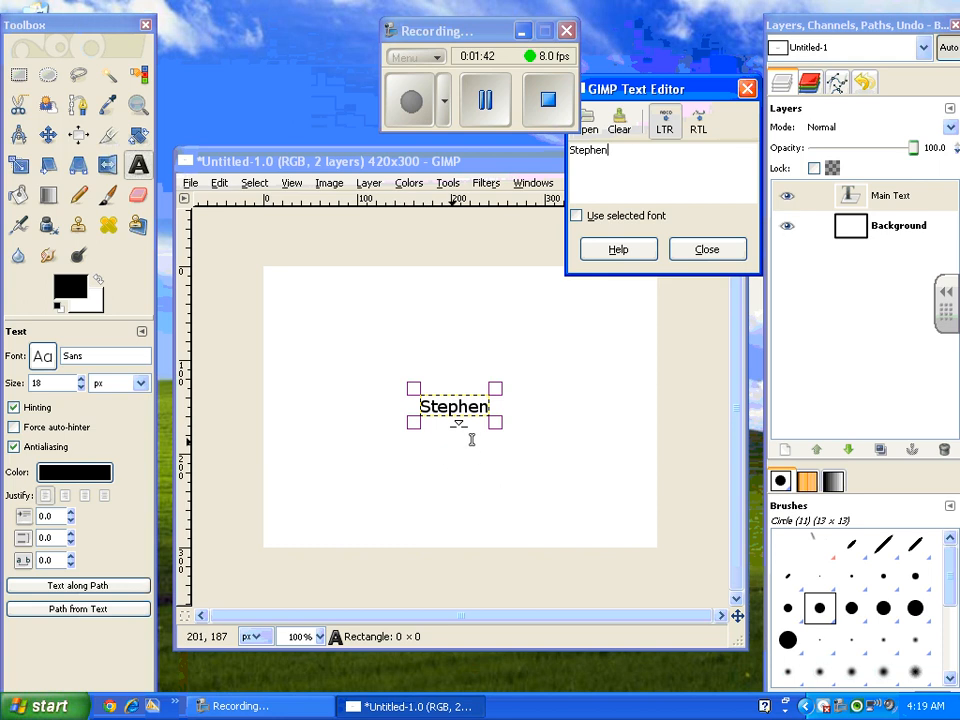
{"action": "left_click", "coordinate": [406, 346]}
{"action": "left_click_drag", "start_coordinate": [406, 346], "coordinate": [452, 400]}
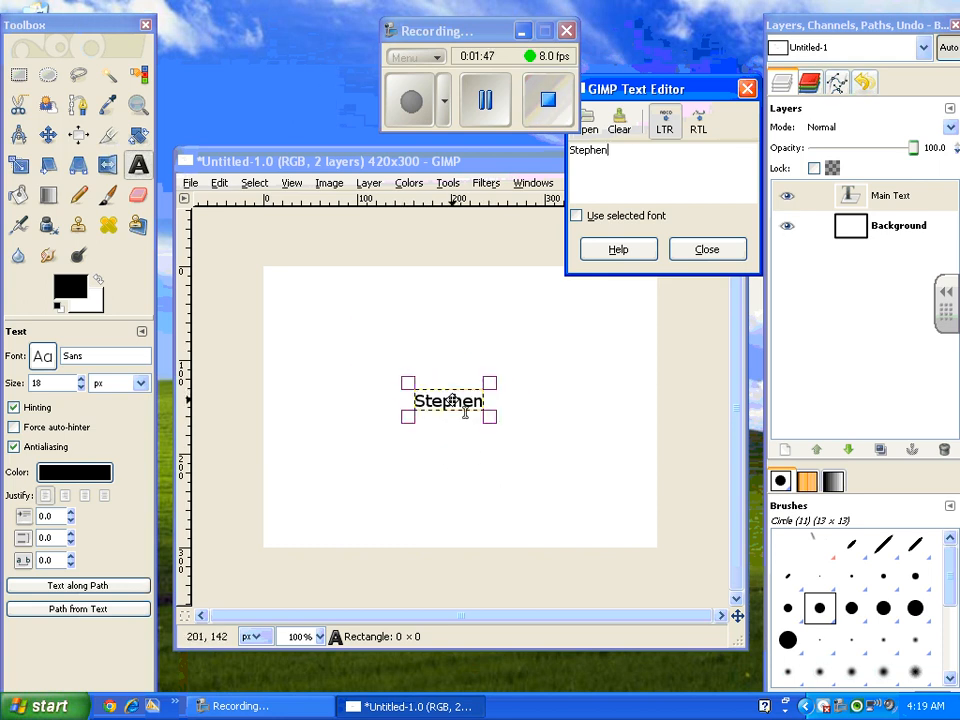
{"action": "left_click", "coordinate": [731, 253]}
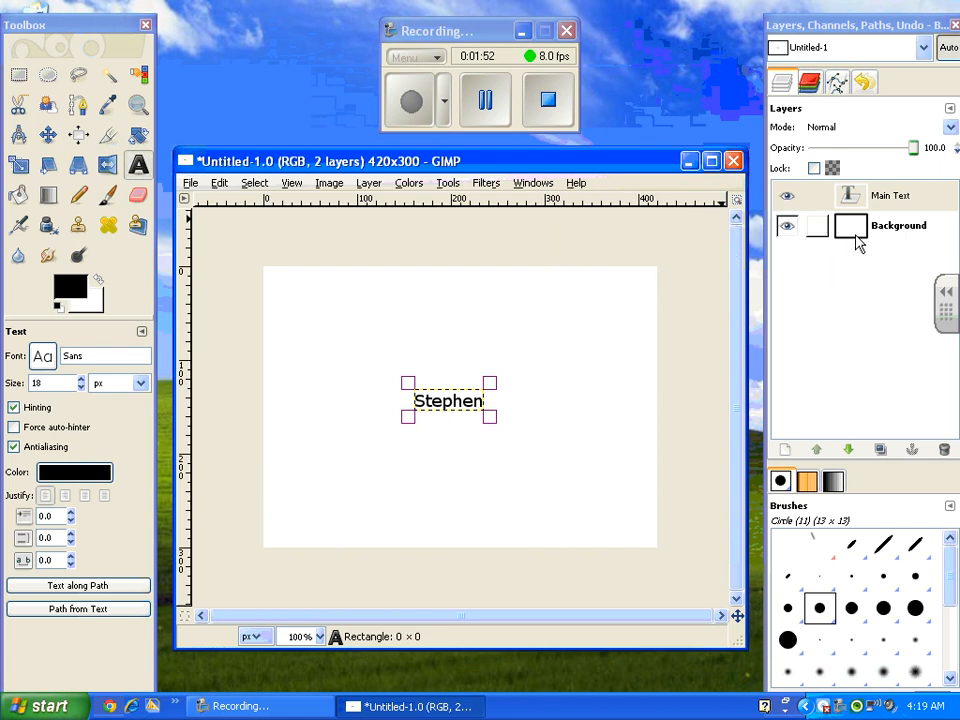
{"action": "left_click", "coordinate": [814, 168]}
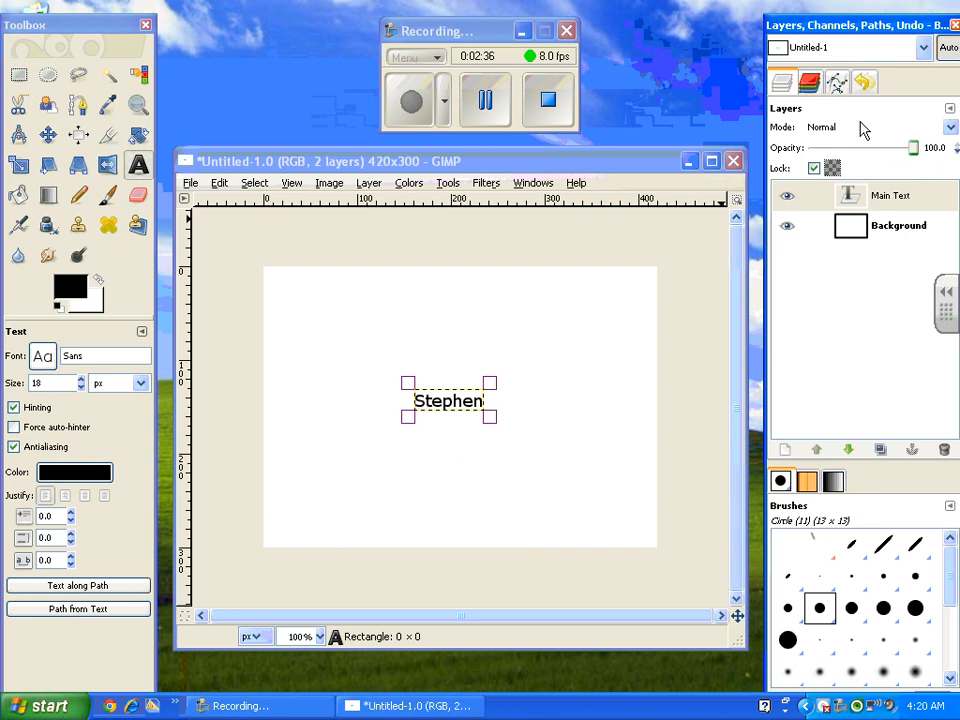
Set the foreground color to HTML value 6291c0.
{"action": "left_click", "coordinate": [80, 292]}
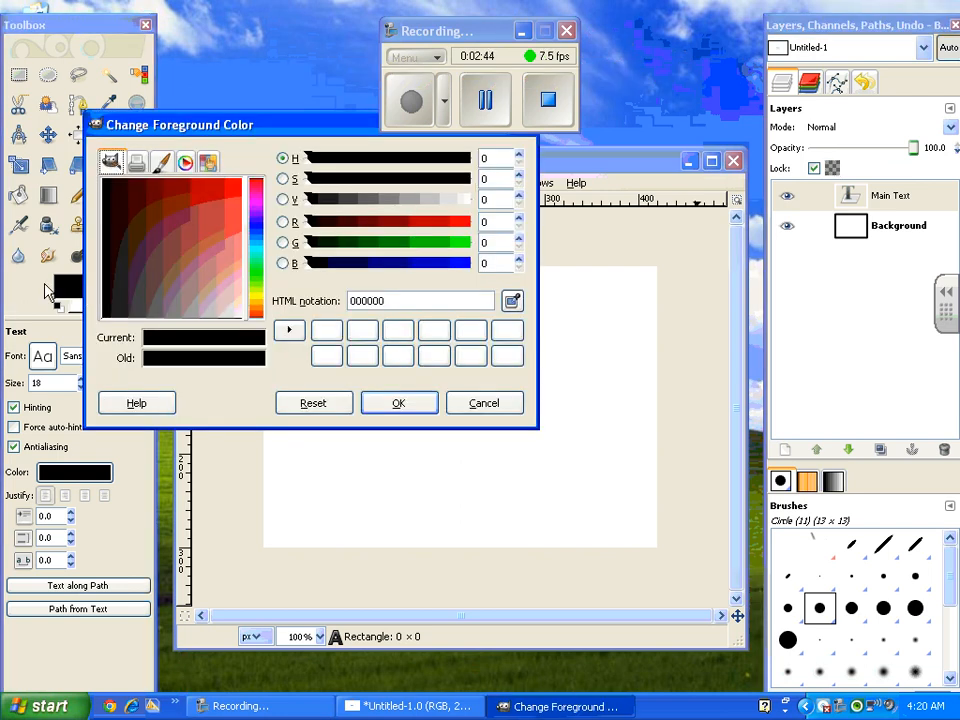
{"action": "left_click_drag", "start_coordinate": [125, 137], "coordinate": [208, 230]}
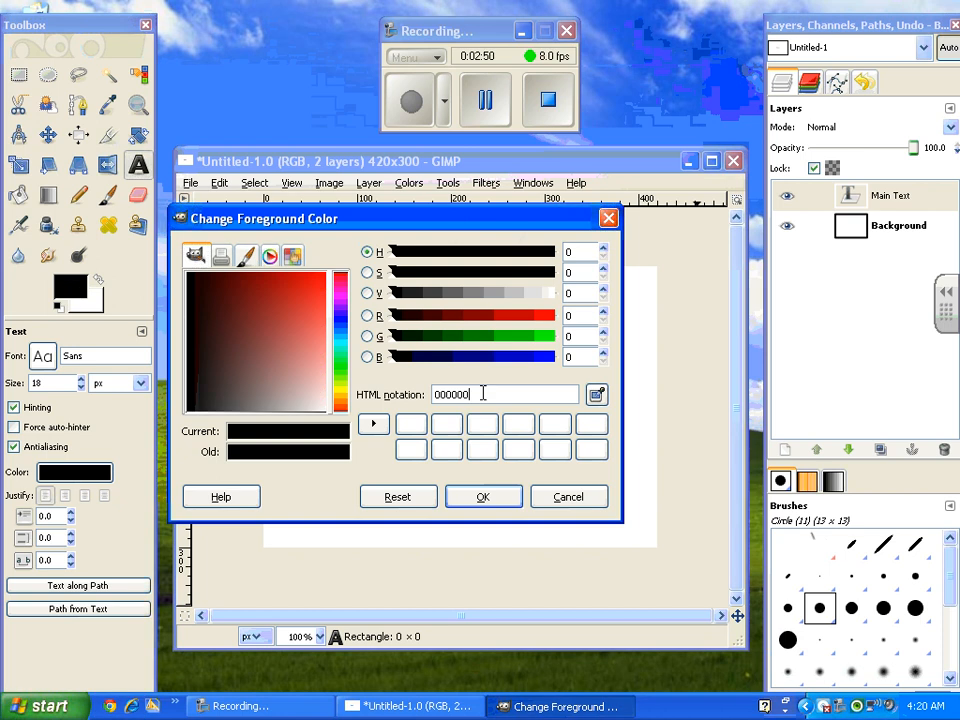
{"action": "left_click_drag", "start_coordinate": [482, 394], "coordinate": [409, 394]}
{"action": "type", "text": "6291c0"}
{"action": "left_click", "coordinate": [508, 500]}
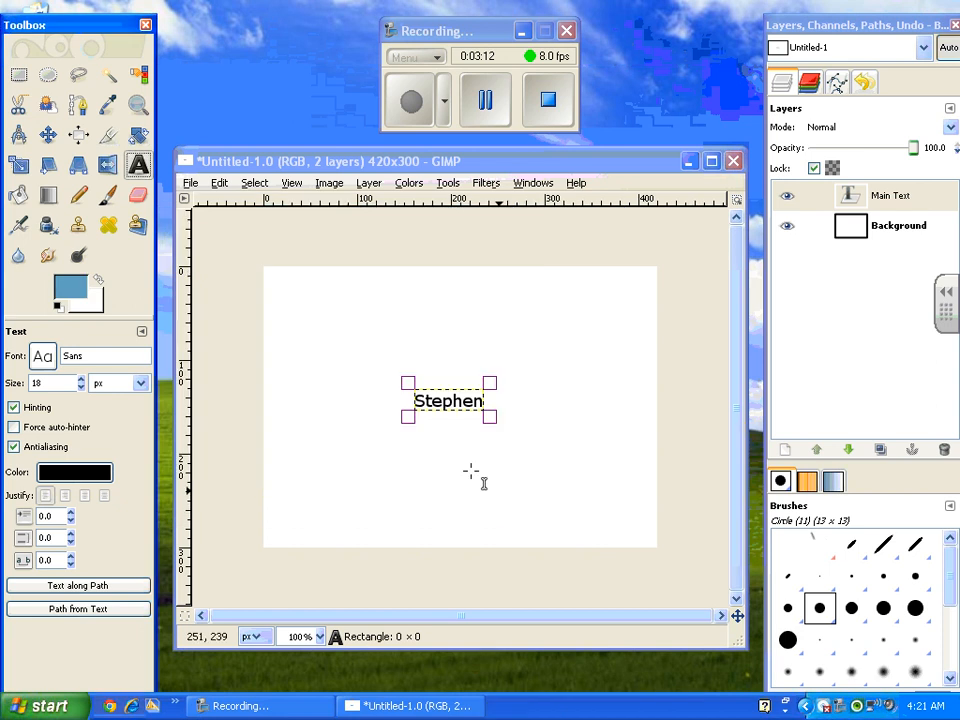
Set the background color to HTML value cce6f9.
{"action": "left_click", "coordinate": [92, 308]}
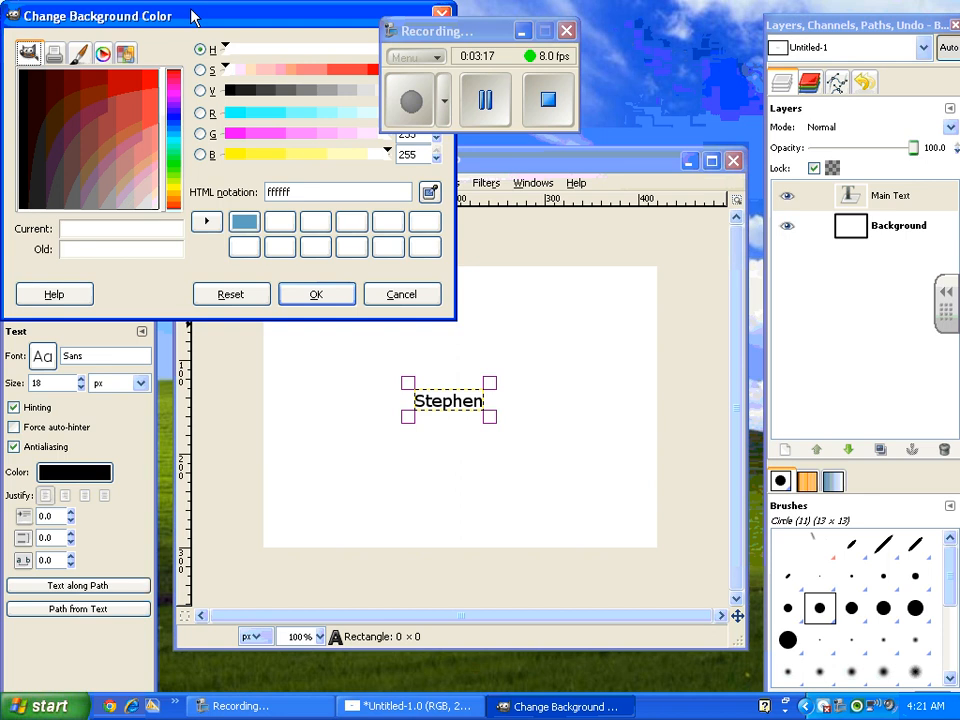
{"action": "left_click_drag", "start_coordinate": [193, 13], "coordinate": [414, 176]}
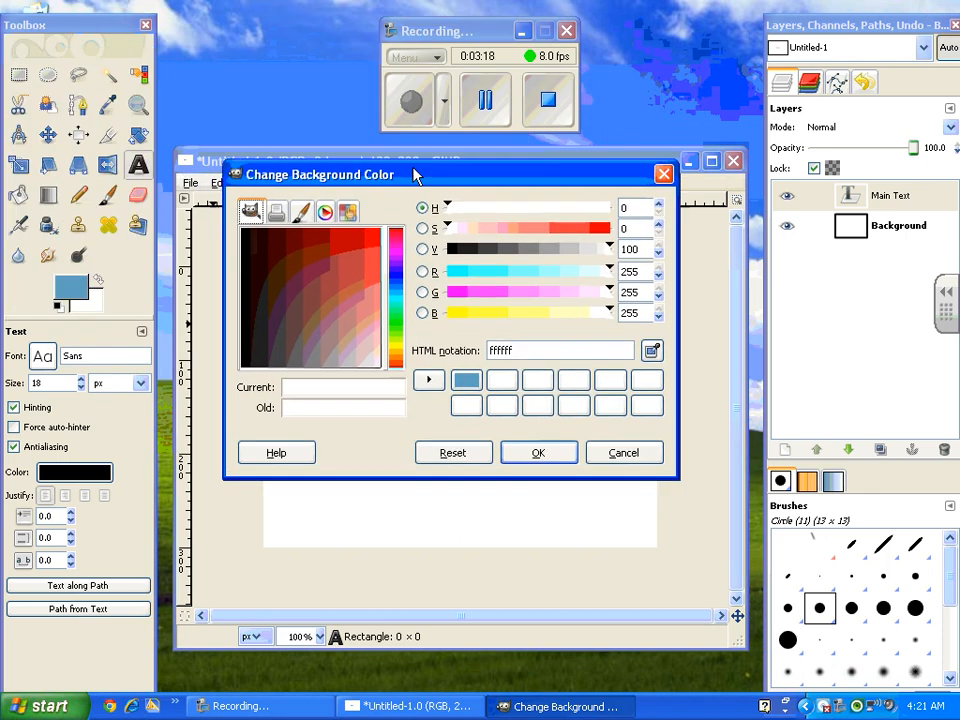
{"action": "double_click", "coordinate": [521, 350]}
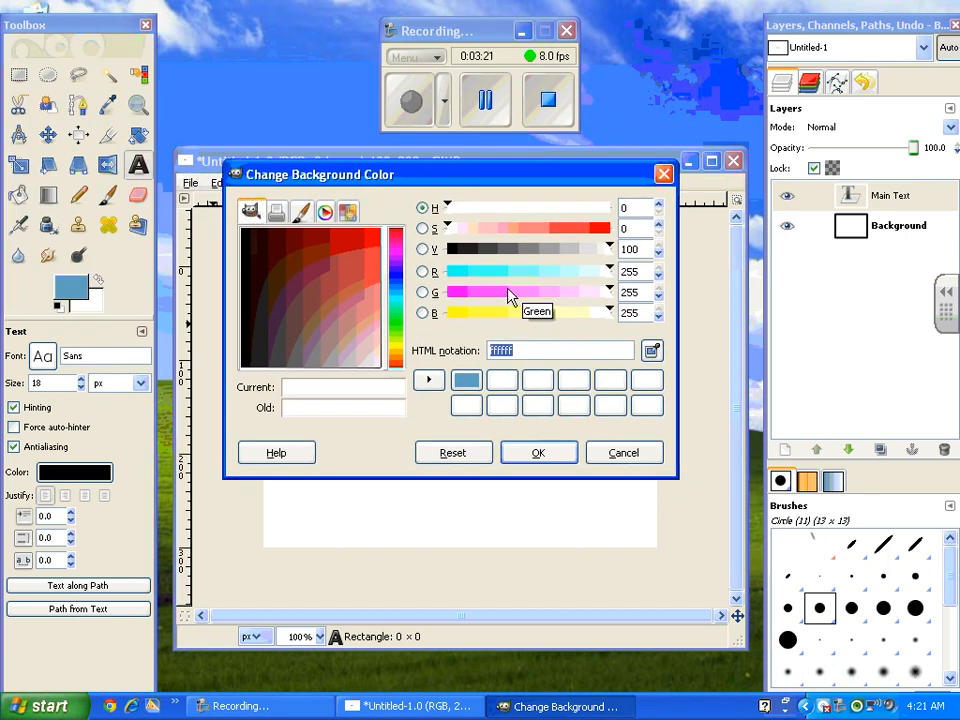
{"action": "type", "text": "cce"}
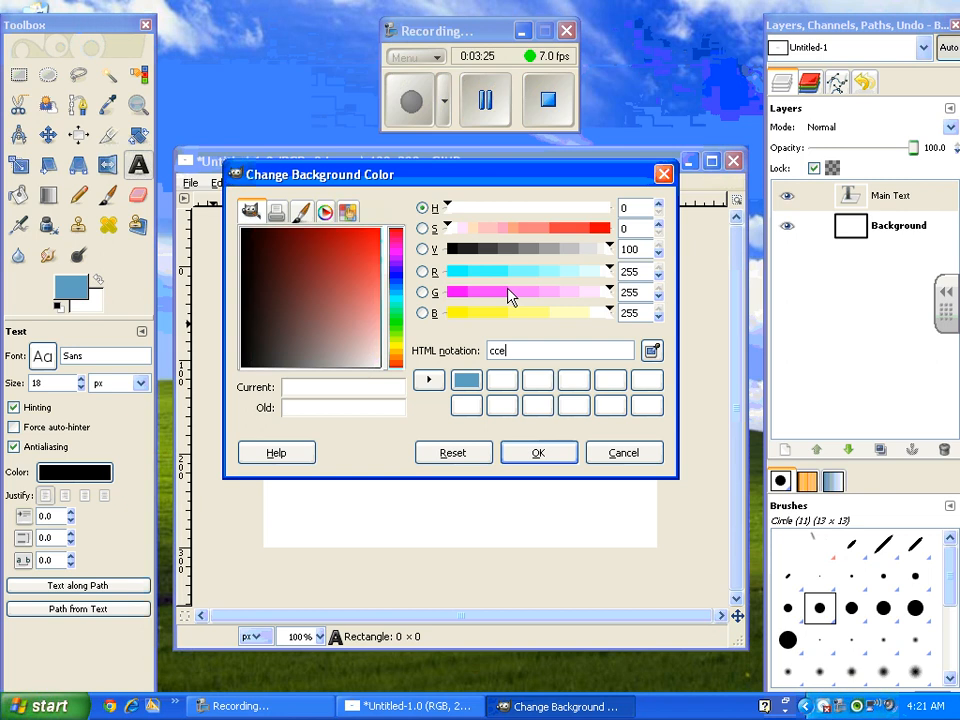
{"action": "type", "text": "6f9"}
{"action": "left_click", "coordinate": [553, 455]}
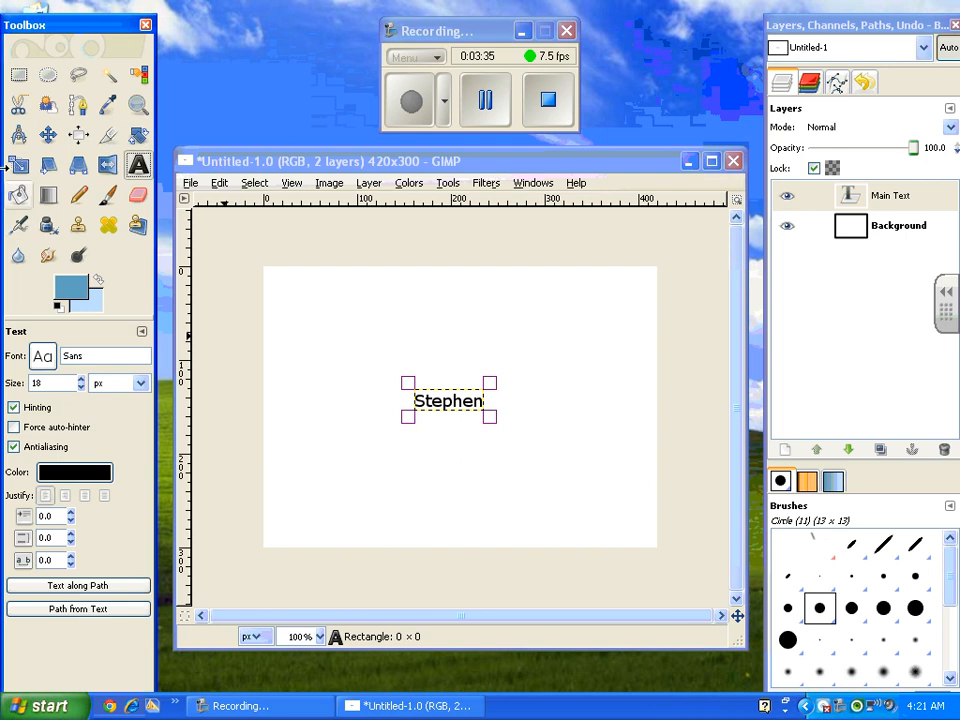
Activate the Blend tool and look through its gradient presets for FG to BG (RGB).
{"action": "left_click", "coordinate": [49, 197]}
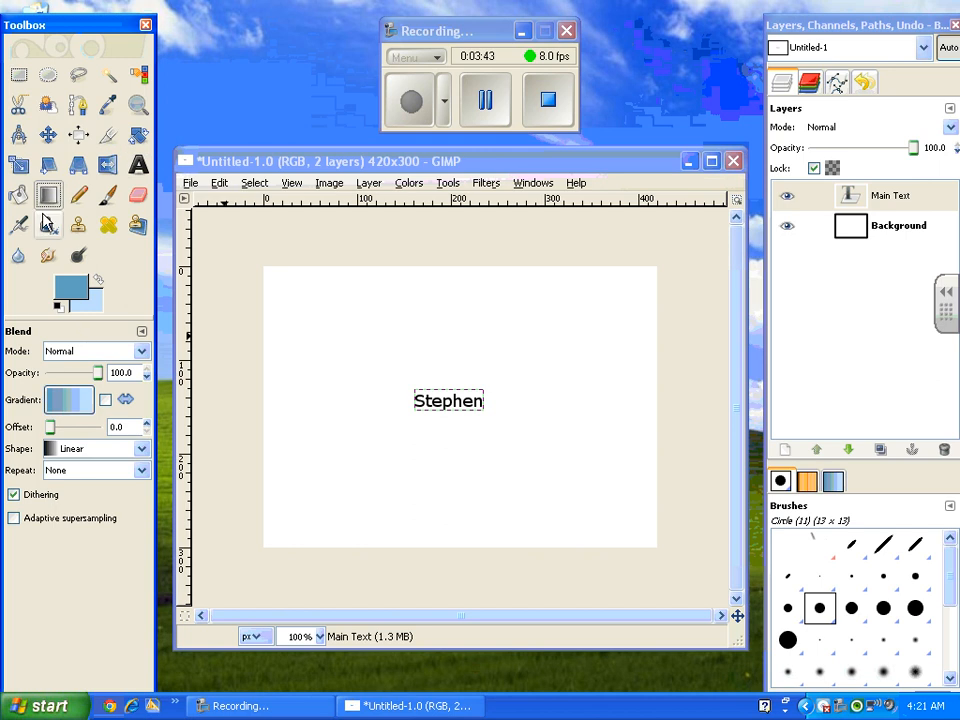
{"action": "left_click", "coordinate": [85, 410]}
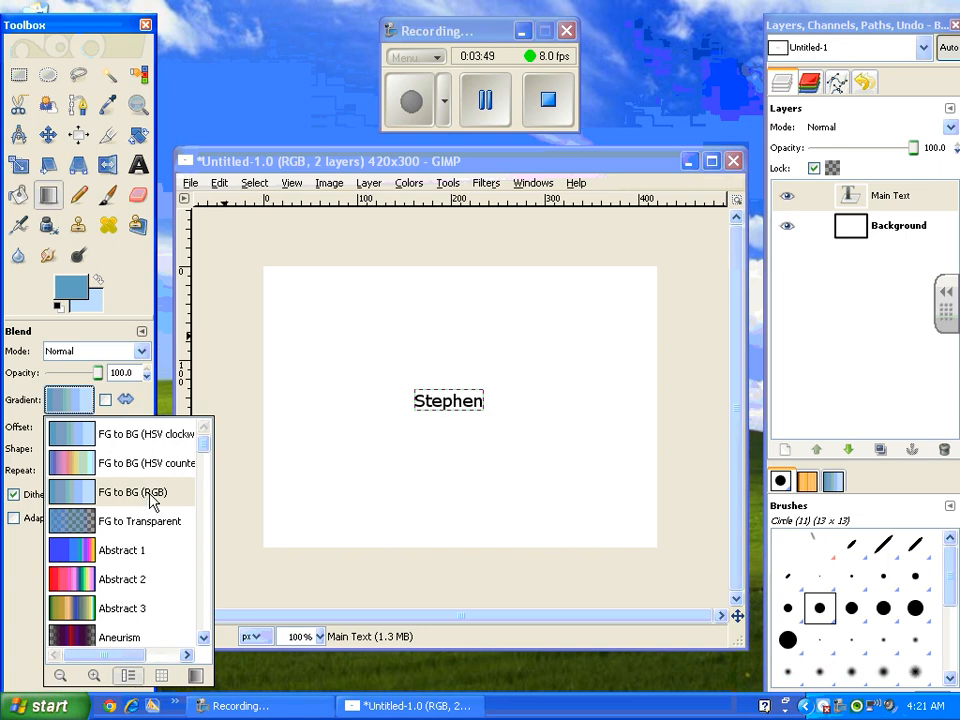
{"action": "left_click", "coordinate": [21, 600]}
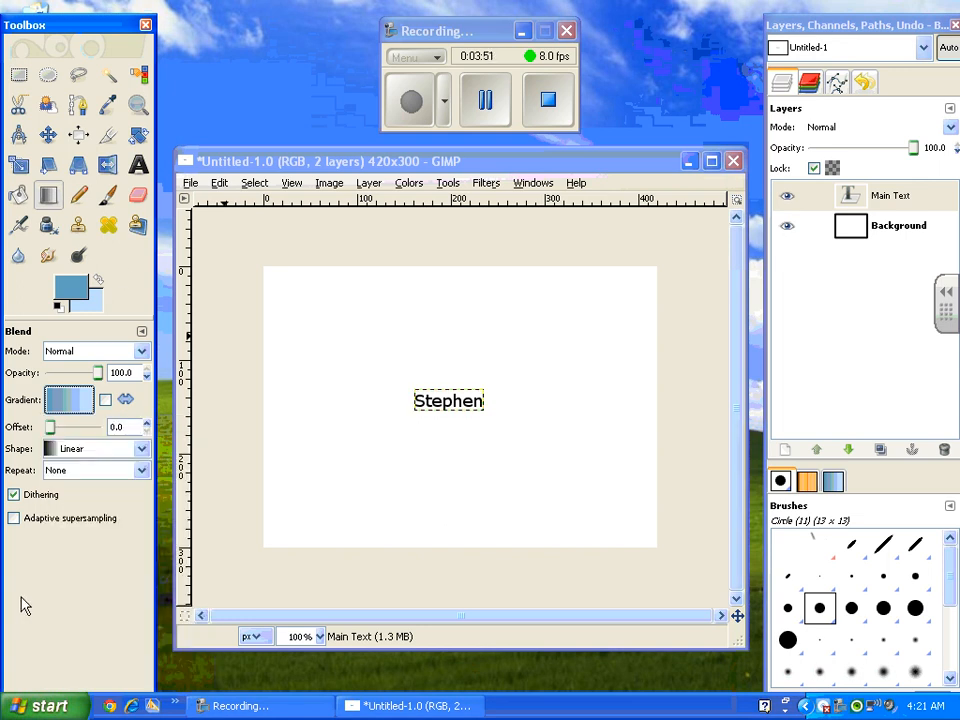
Widen the Toolbox window and reposition it beside the image window.
{"action": "left_click_drag", "start_coordinate": [60, 24], "coordinate": [107, 8]}
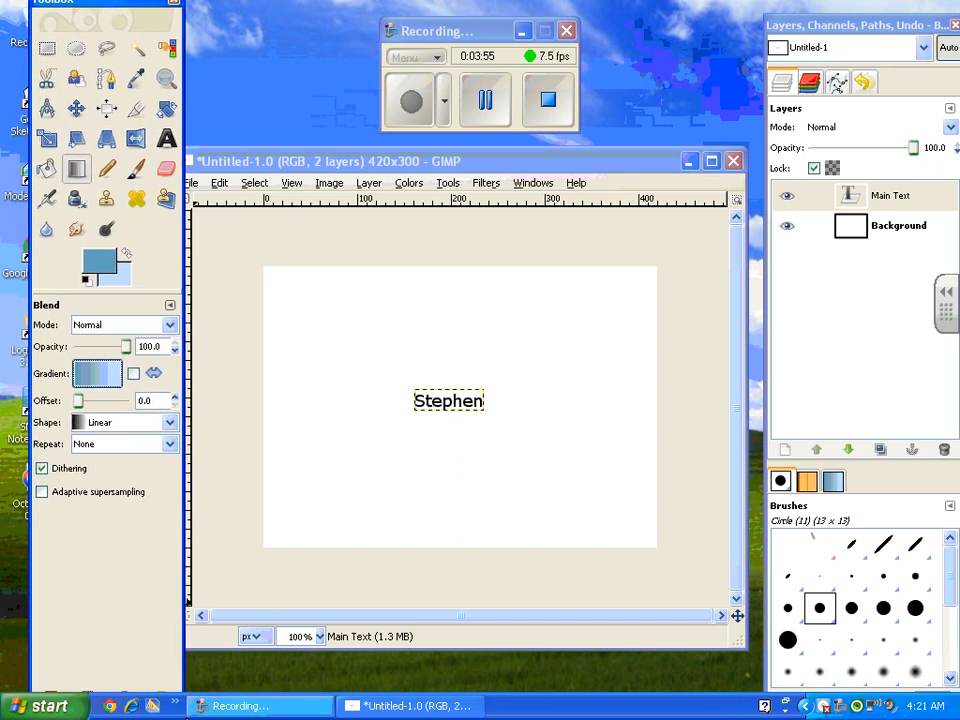
{"action": "left_click_drag", "start_coordinate": [184, 674], "coordinate": [213, 598]}
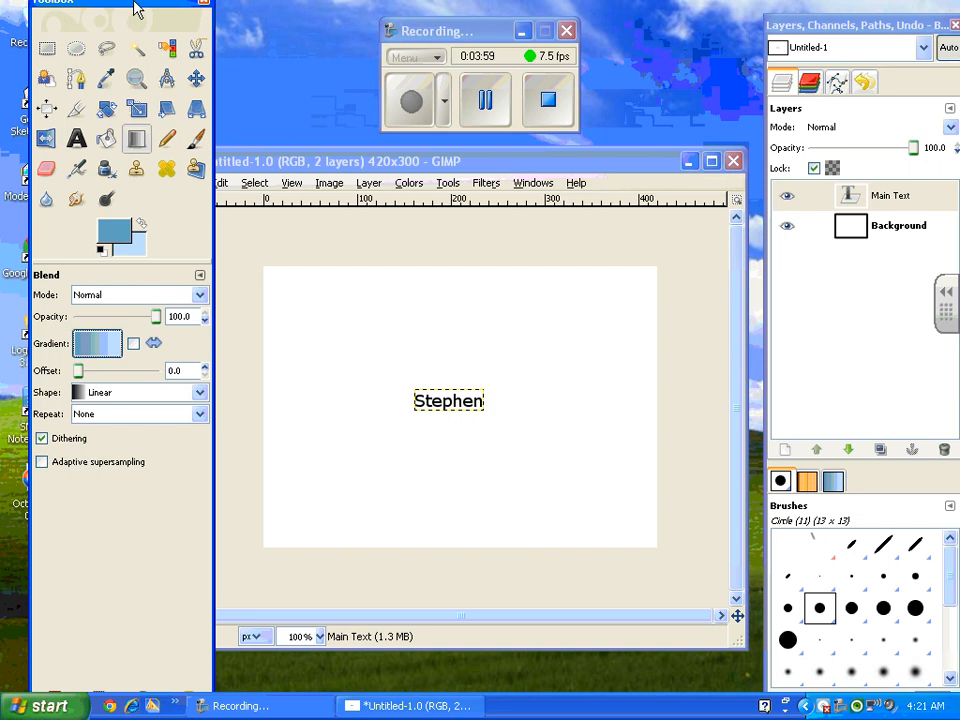
{"action": "left_click_drag", "start_coordinate": [137, 10], "coordinate": [111, 13]}
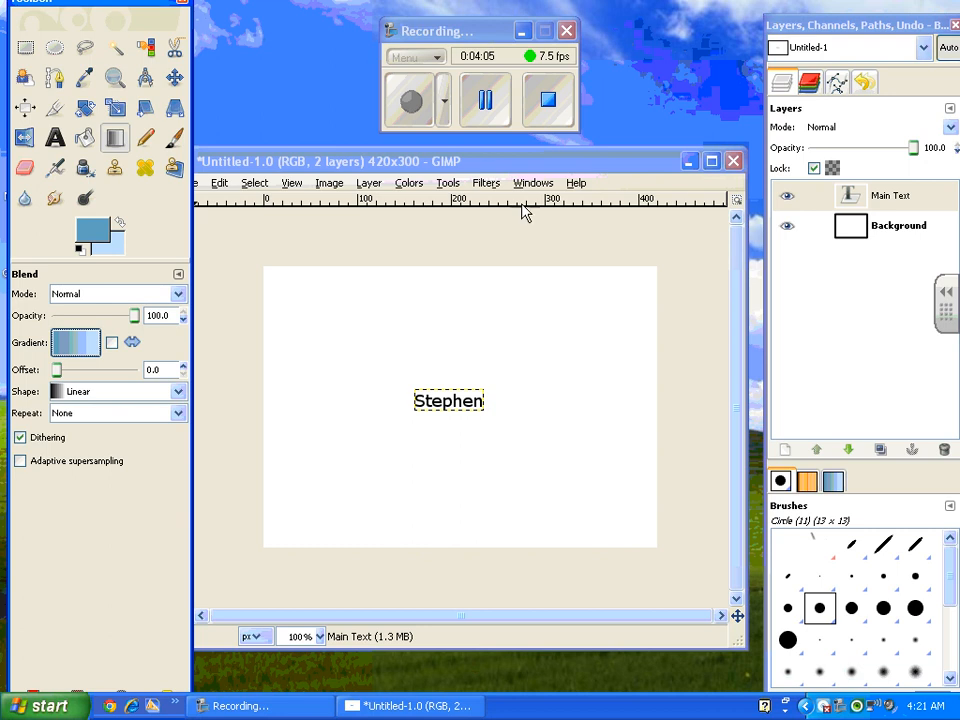
Shift the Toolbox aside and show the Gradients dialog in the dock below the layers.
{"action": "right_click", "coordinate": [884, 84]}
{"action": "left_click", "coordinate": [897, 81]}
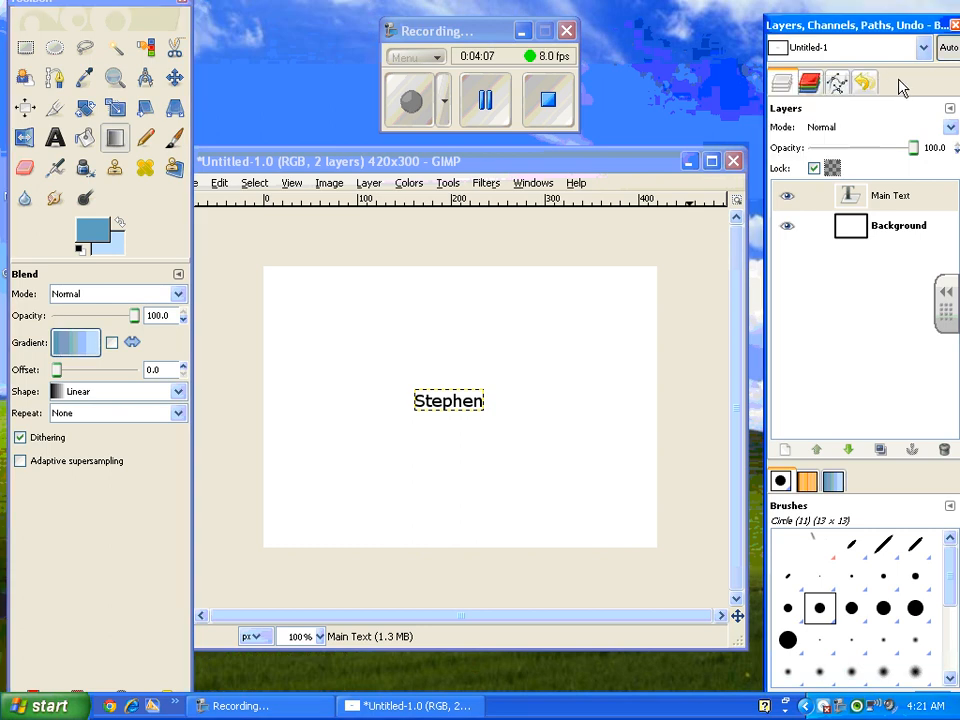
{"action": "left_click_drag", "start_coordinate": [107, 9], "coordinate": [68, 10]}
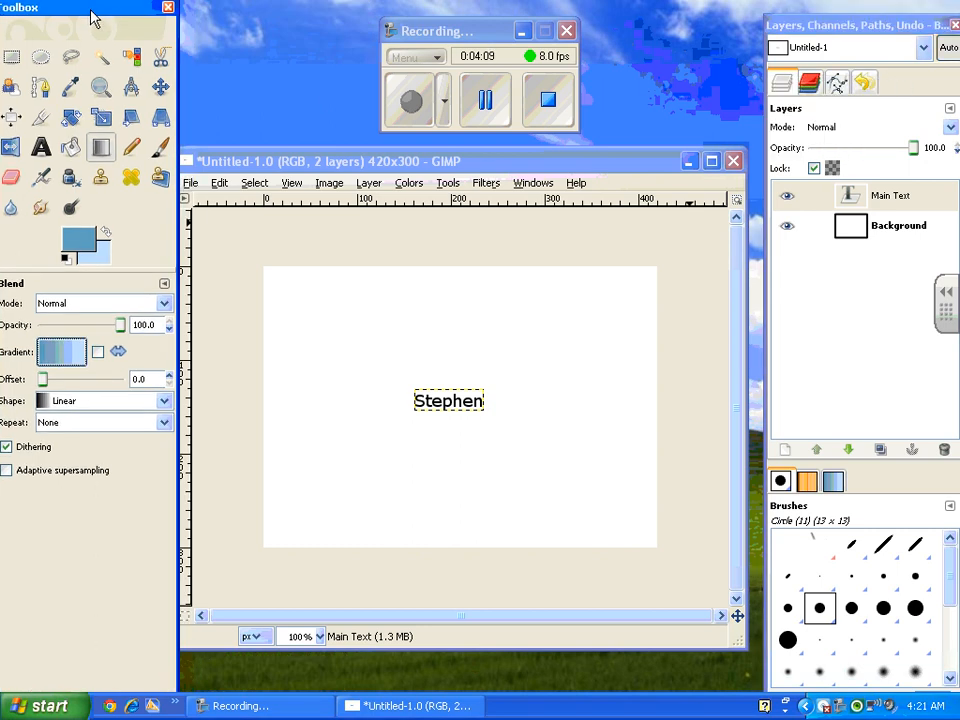
{"action": "left_click", "coordinate": [535, 185]}
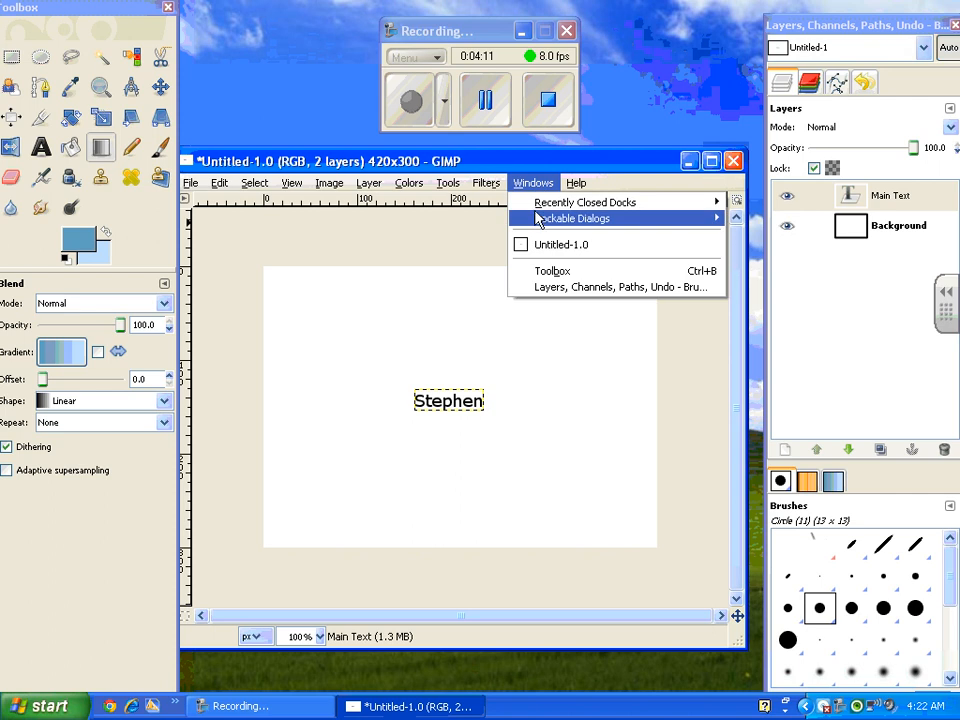
{"action": "mouse_move", "coordinate": [580, 217]}
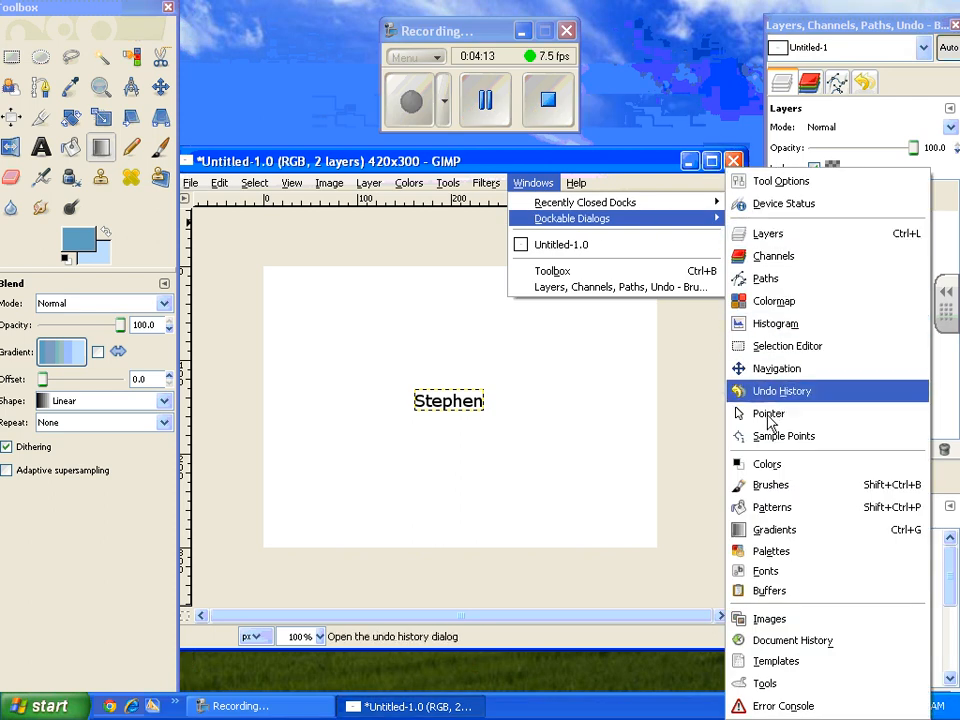
{"action": "left_click", "coordinate": [772, 529]}
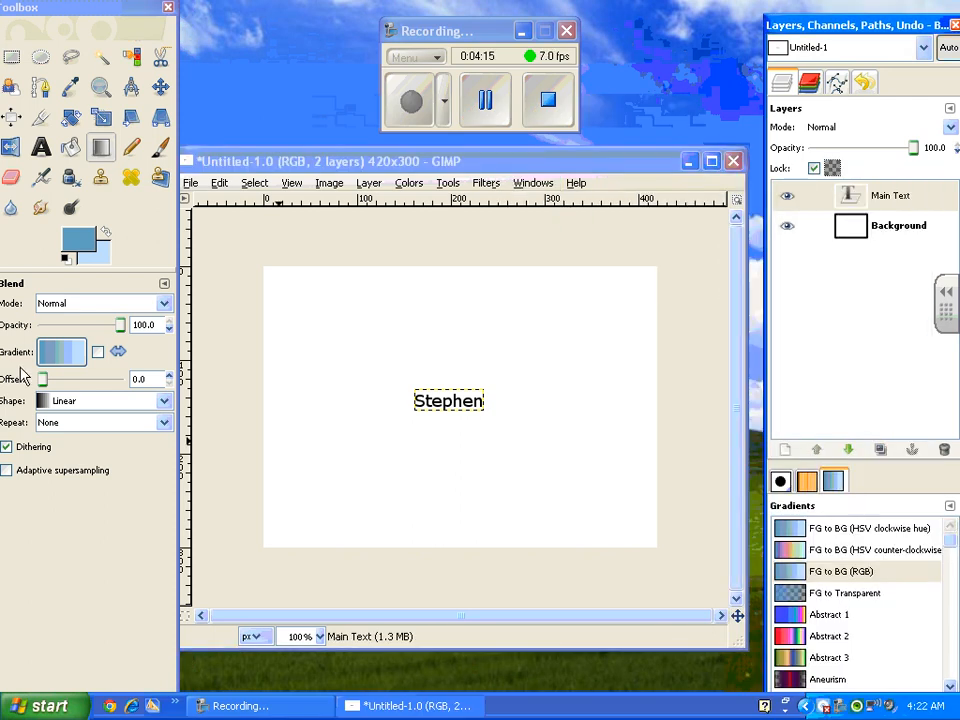
Move the Toolbox fully into view and look at the Blend tool's gradient list.
{"action": "mouse_move", "coordinate": [79, 9]}
{"action": "left_mouse_down"}
{"action": "mouse_move", "coordinate": [100, 9]}
{"action": "mouse_move", "coordinate": [92, 9]}
{"action": "left_mouse_up"}
{"action": "left_click", "coordinate": [82, 359]}
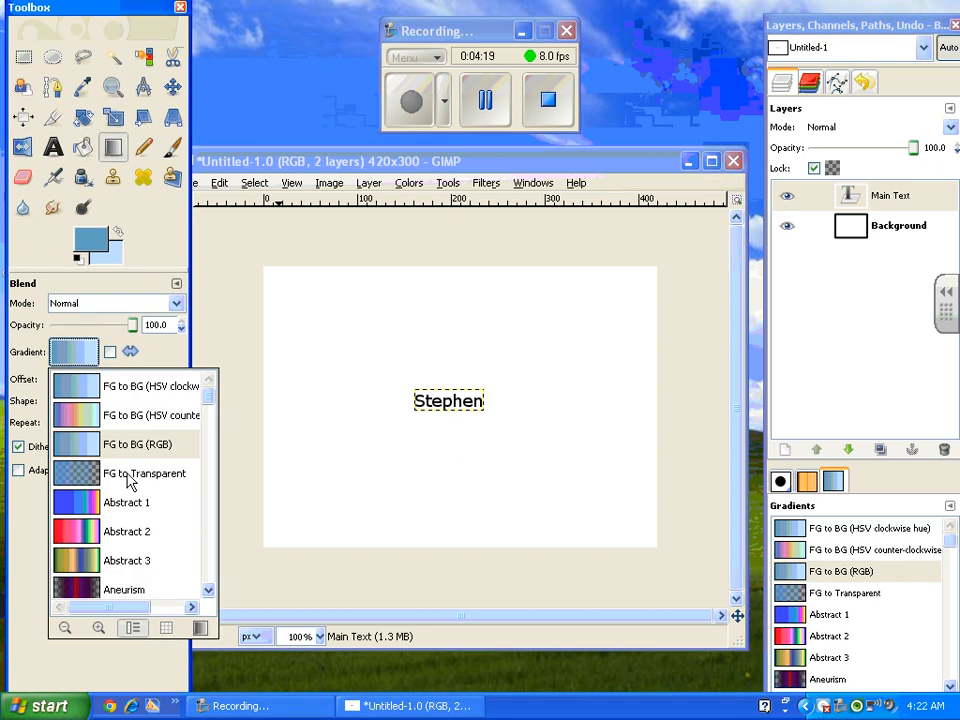
{"action": "left_click", "coordinate": [486, 101]}
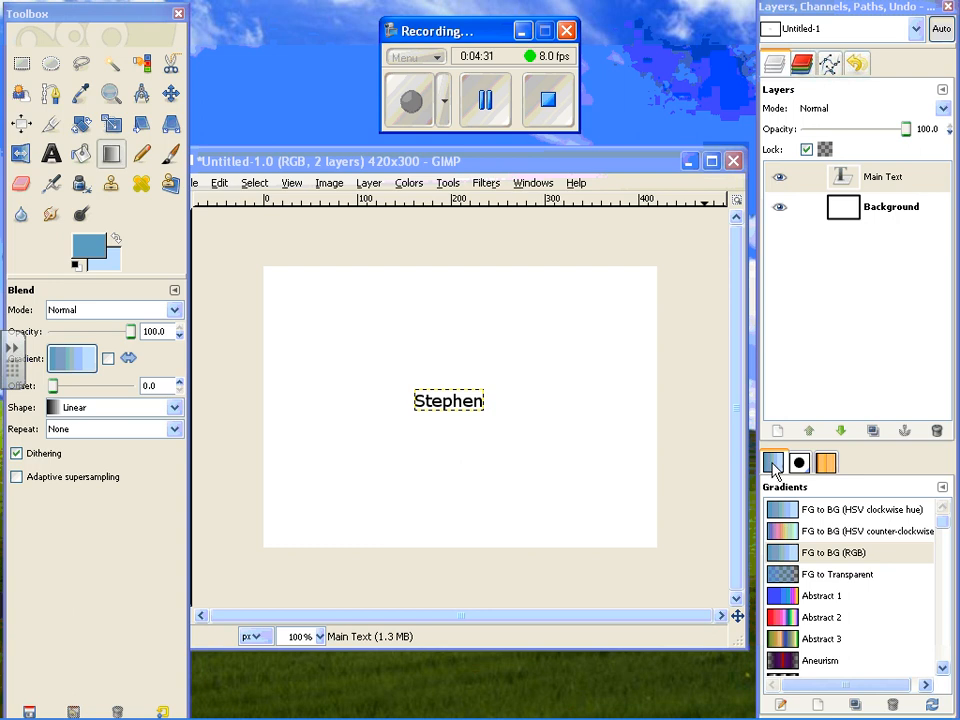
{"action": "left_click", "coordinate": [530, 184]}
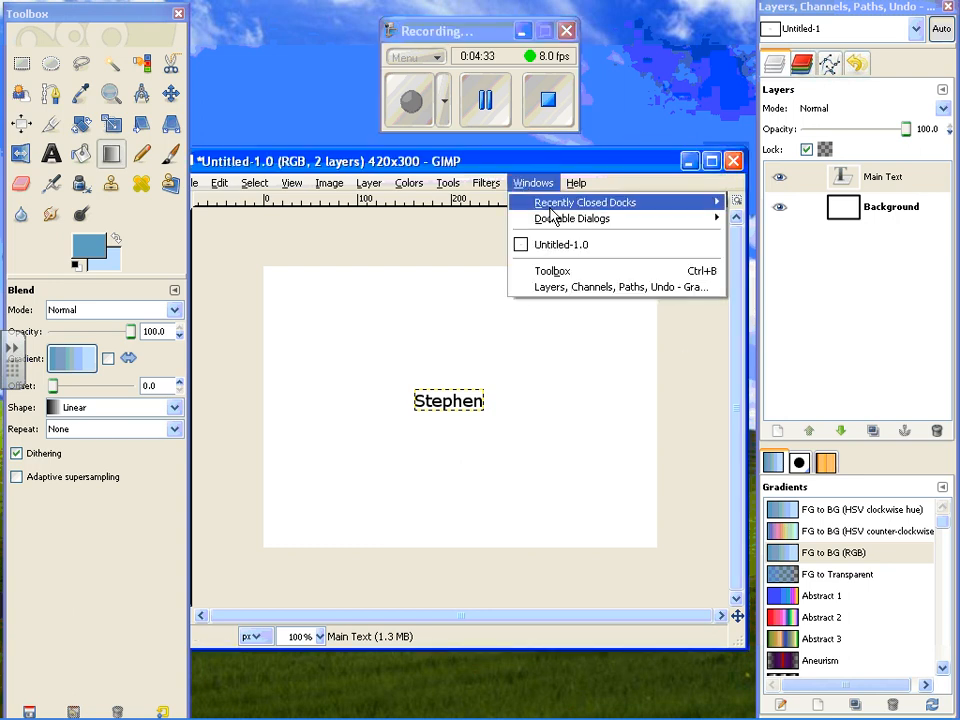
{"action": "mouse_move", "coordinate": [553, 224]}
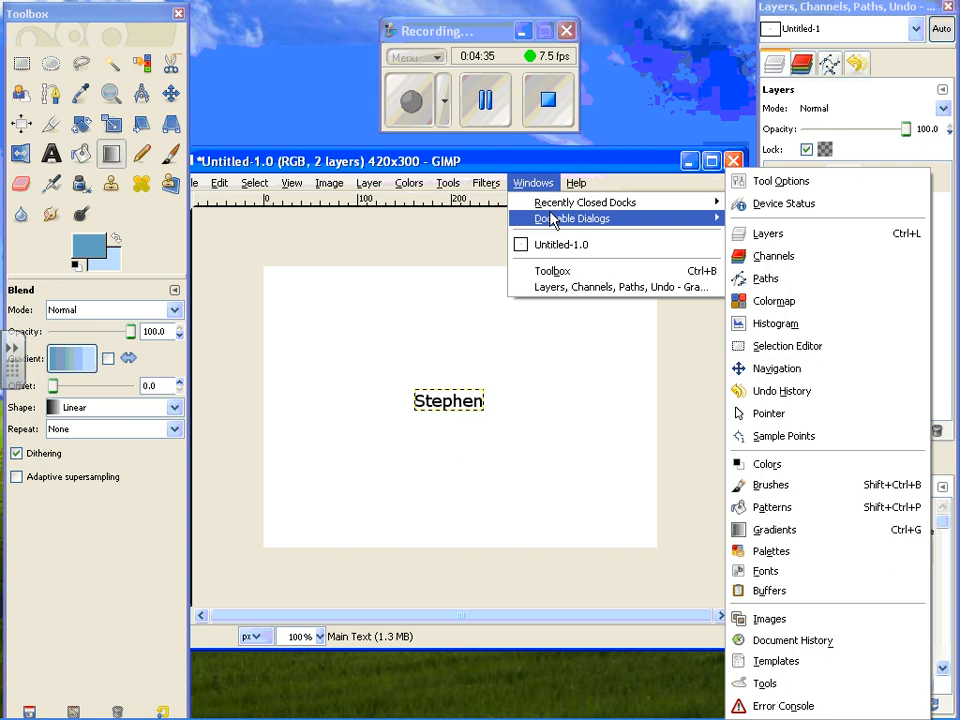
{"action": "left_click", "coordinate": [535, 185]}
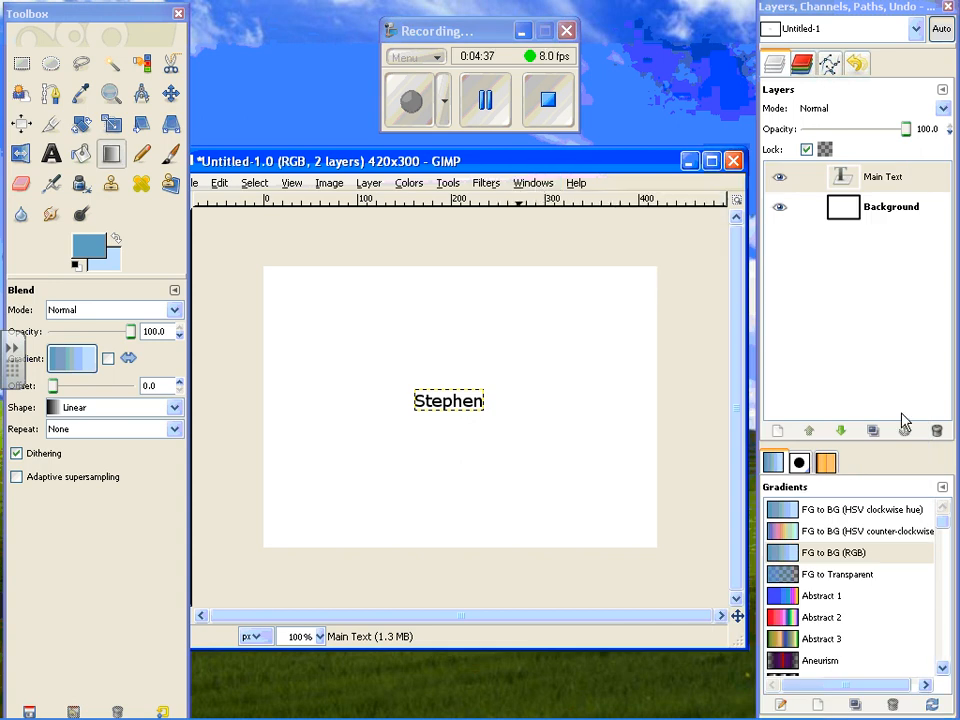
Create a new gradient and set its left endpoint color type to the foreground color.
{"action": "left_click", "coordinate": [810, 705]}
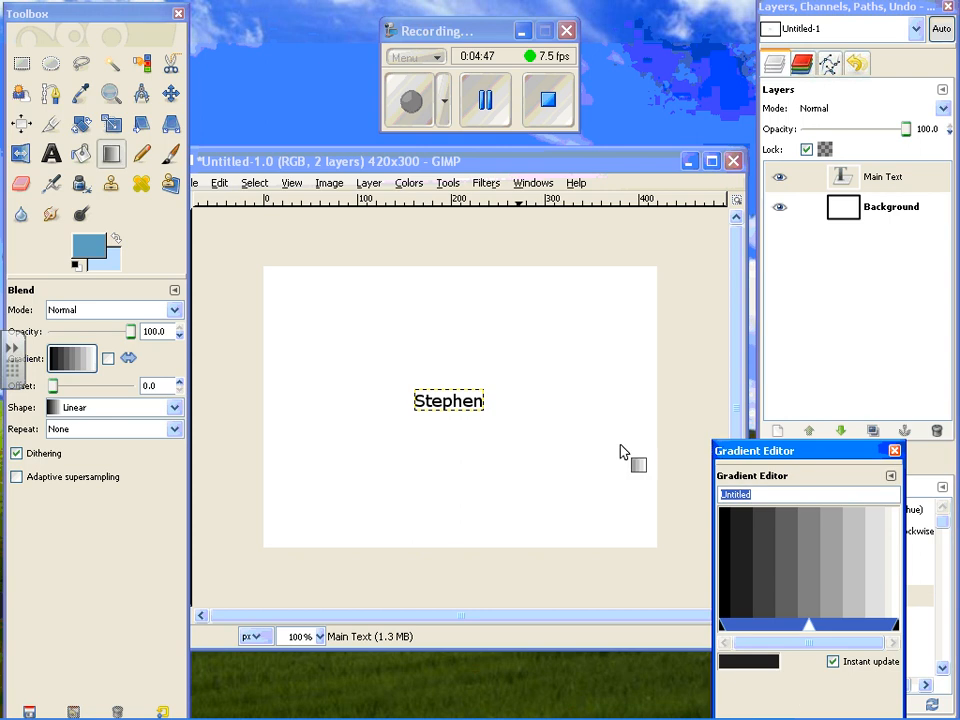
{"action": "left_click_drag", "start_coordinate": [773, 453], "coordinate": [591, 220]}
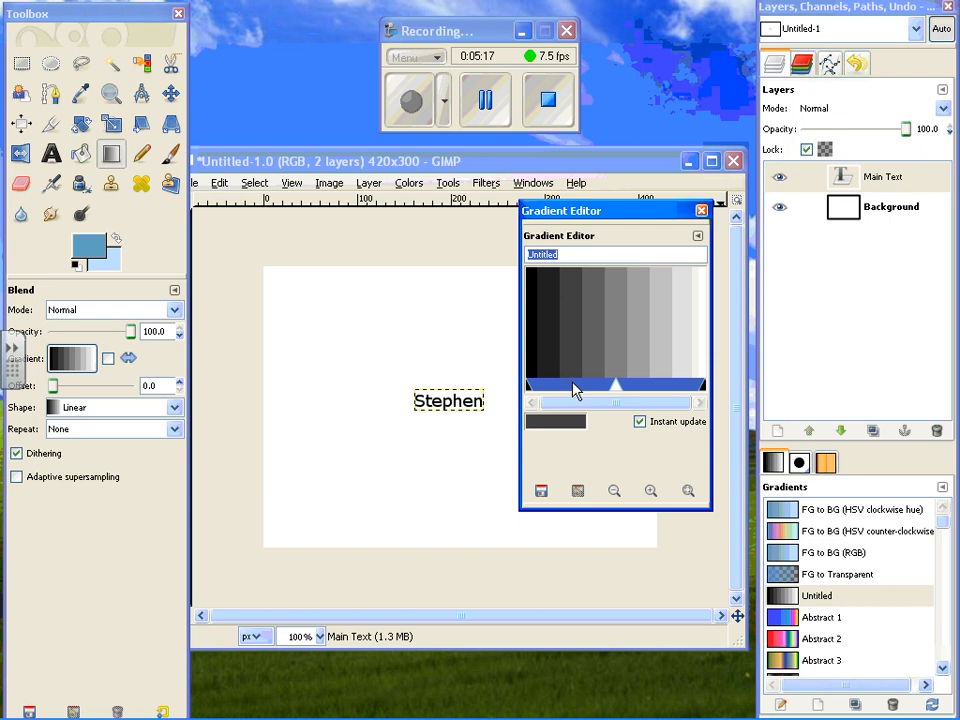
{"action": "right_click", "coordinate": [575, 390]}
{"action": "left_click", "coordinate": [538, 387]}
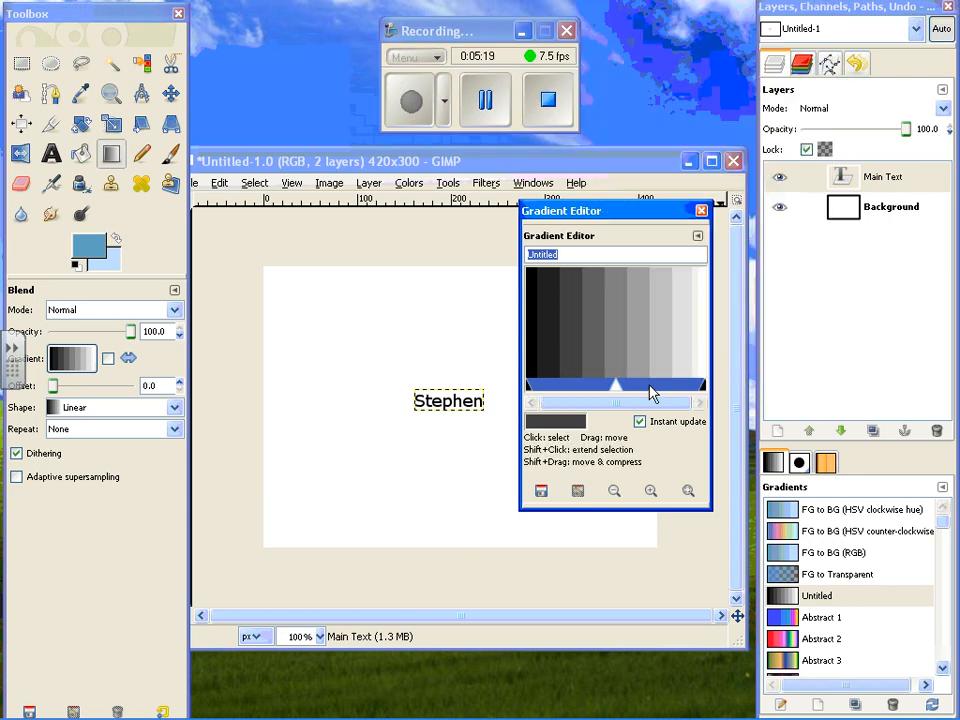
{"action": "right_click", "coordinate": [640, 392]}
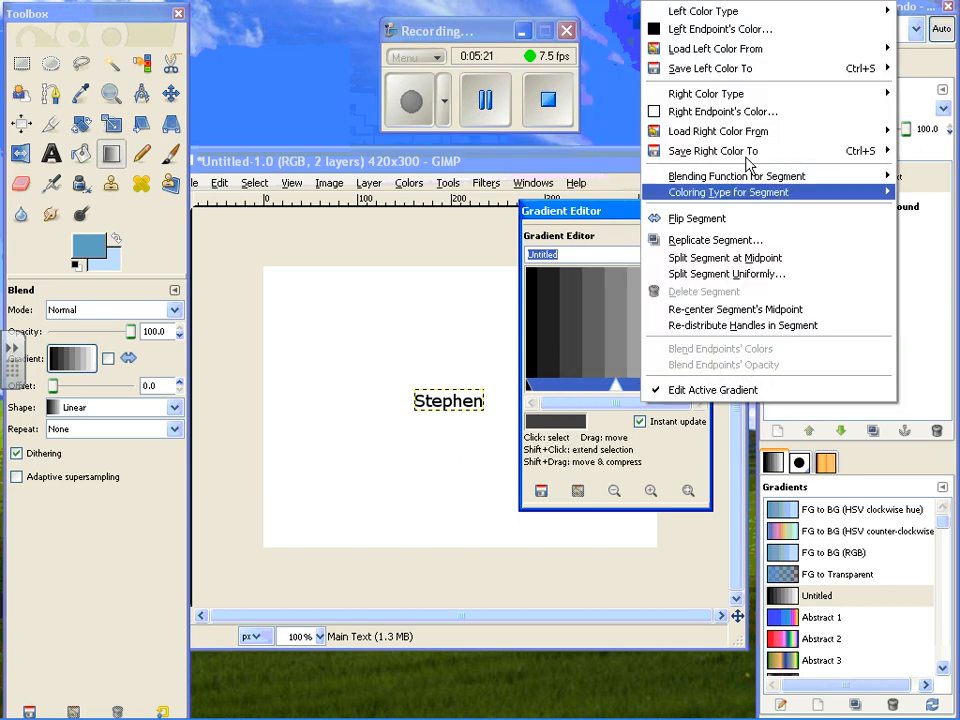
{"action": "mouse_move", "coordinate": [742, 14]}
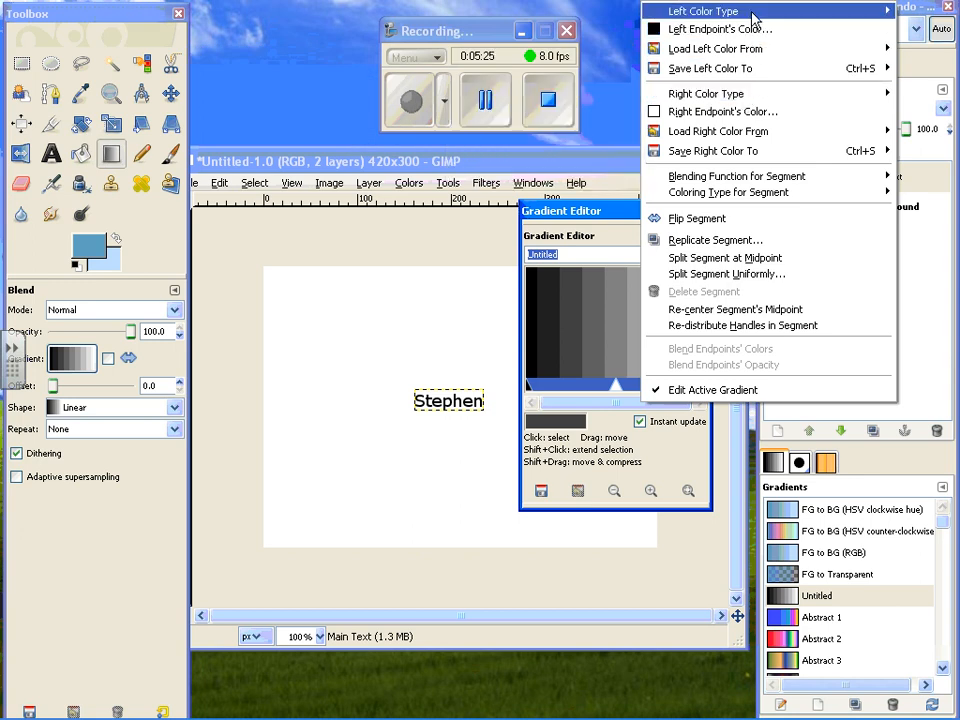
{"action": "left_click", "coordinate": [612, 34]}
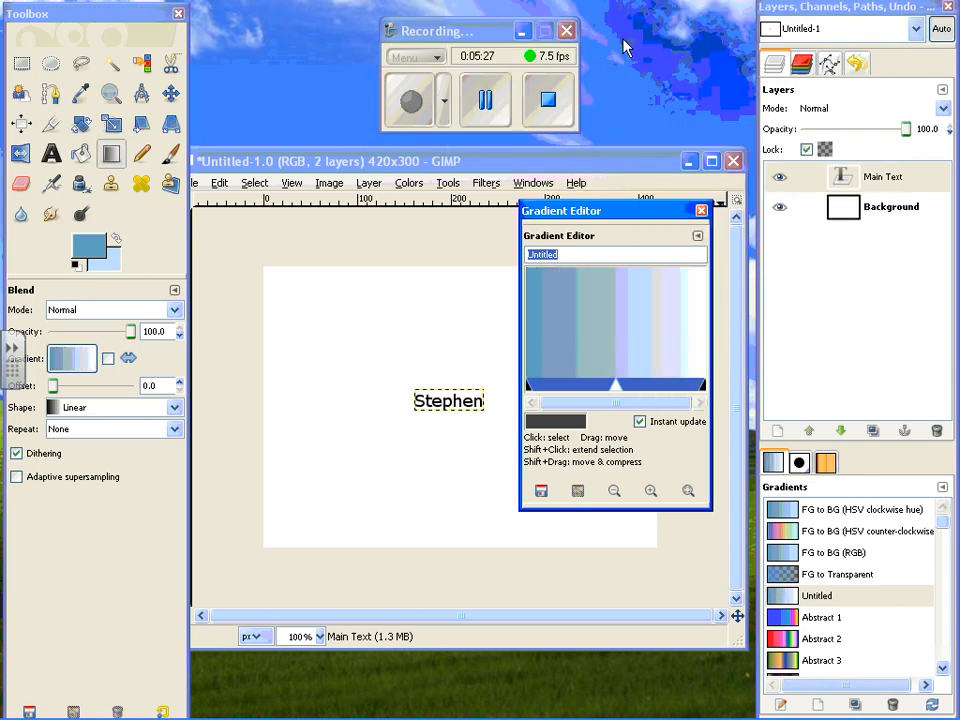
Set the new gradient's right endpoint color type to the background color and shift its midpoint slightly toward the right endpoint.
{"action": "right_click", "coordinate": [620, 384]}
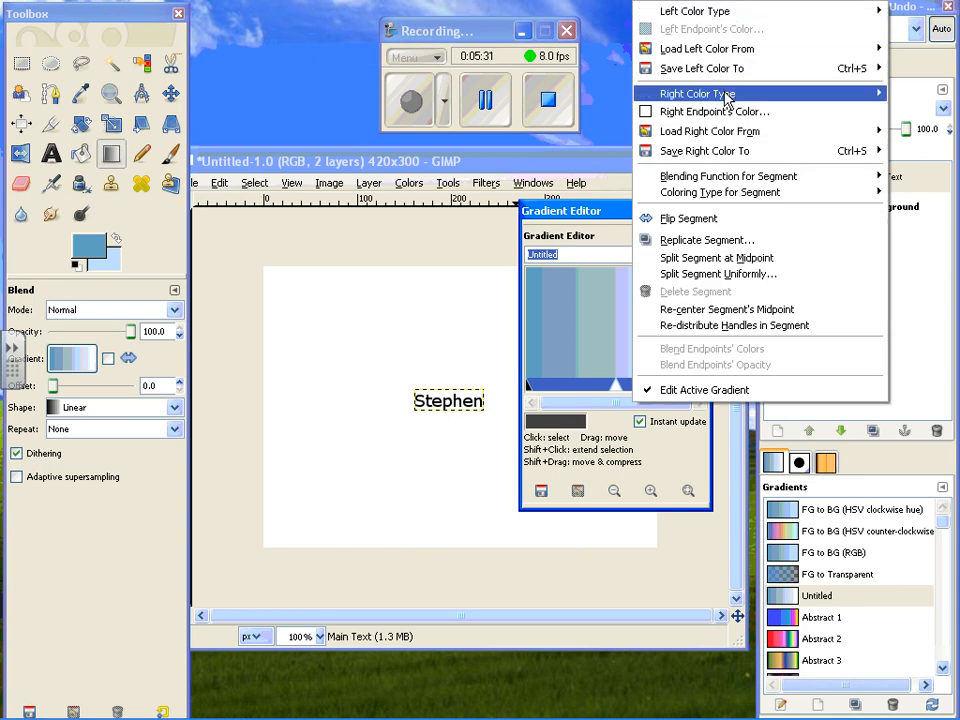
{"action": "mouse_move", "coordinate": [720, 94]}
{"action": "left_click", "coordinate": [575, 154]}
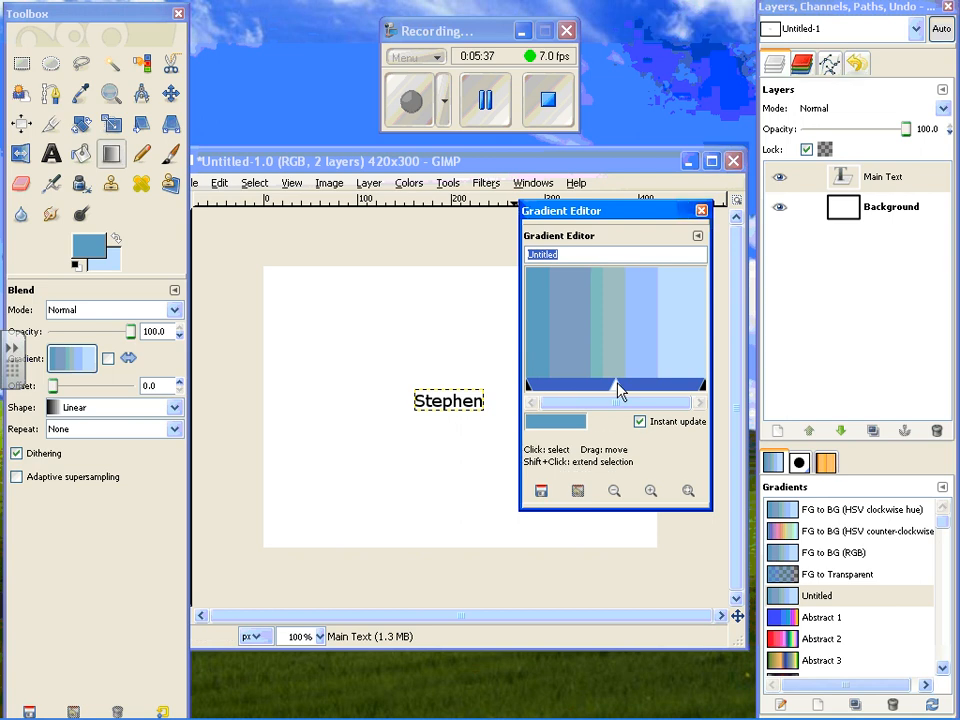
{"action": "left_click_drag", "start_coordinate": [617, 383], "coordinate": [639, 383]}
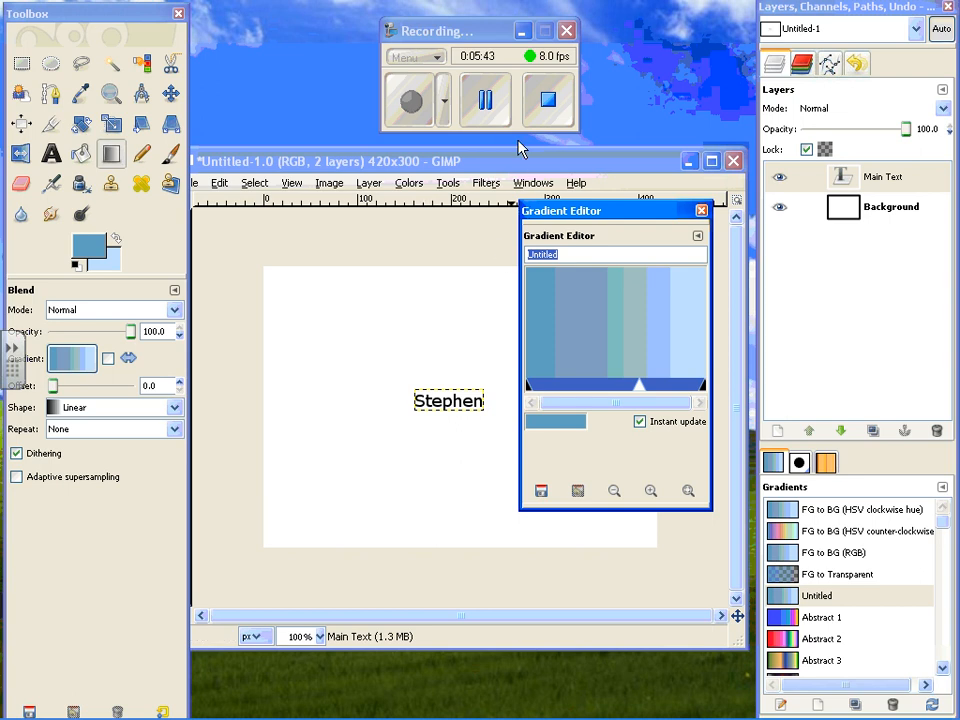
{"action": "left_click", "coordinate": [422, 100]}
{"action": "left_click", "coordinate": [424, 101]}
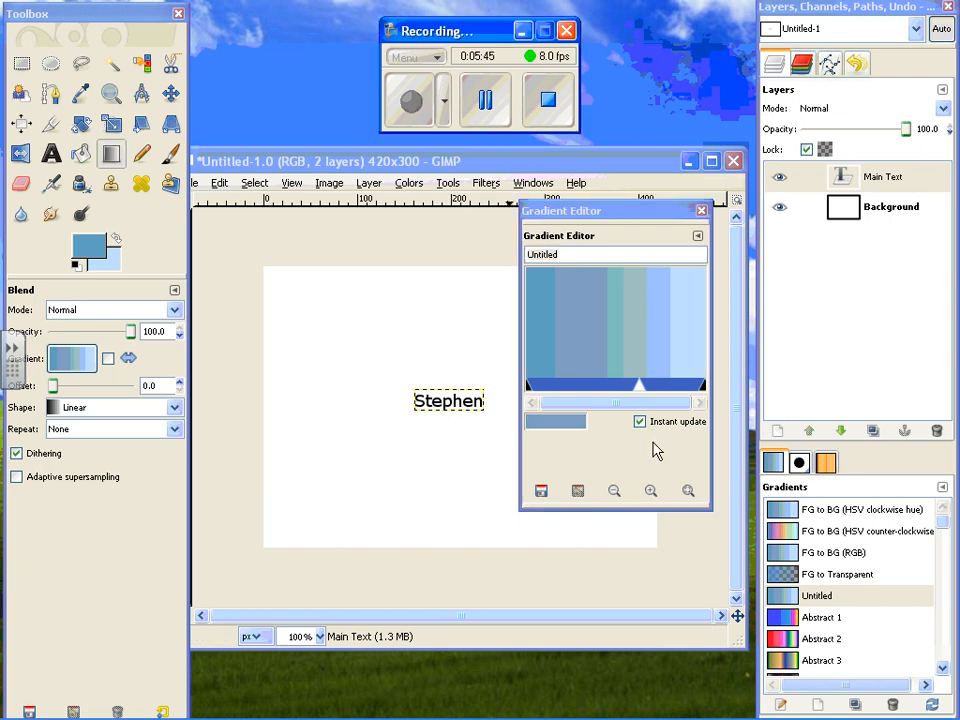
Rename the new gradient to Web 2.0, save it, and select it in the gradient list with the Gradient Editor closed.
{"action": "left_click", "coordinate": [542, 494]}
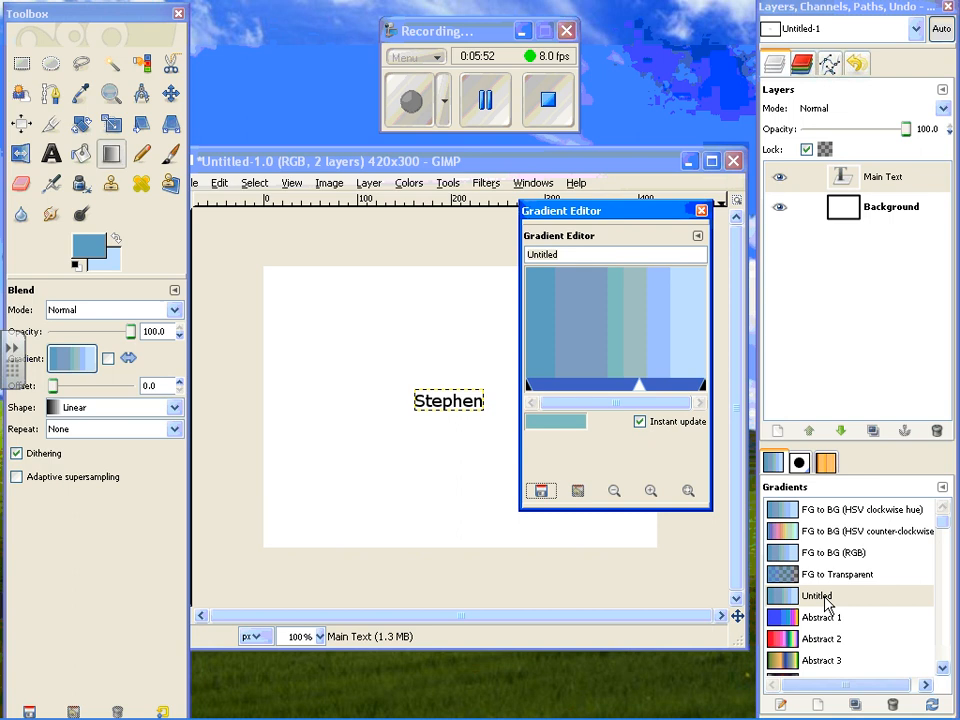
{"action": "left_click", "coordinate": [568, 254]}
{"action": "left_click_drag", "start_coordinate": [568, 254], "coordinate": [508, 258]}
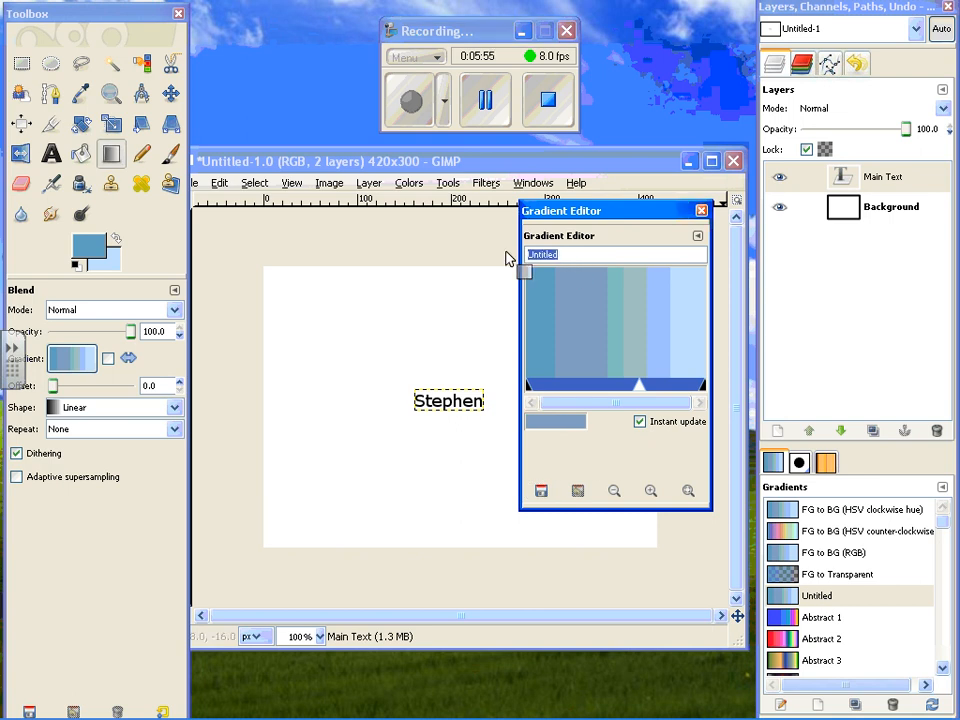
{"action": "type", "text": "Web 2.0"}
{"action": "left_click", "coordinate": [541, 491]}
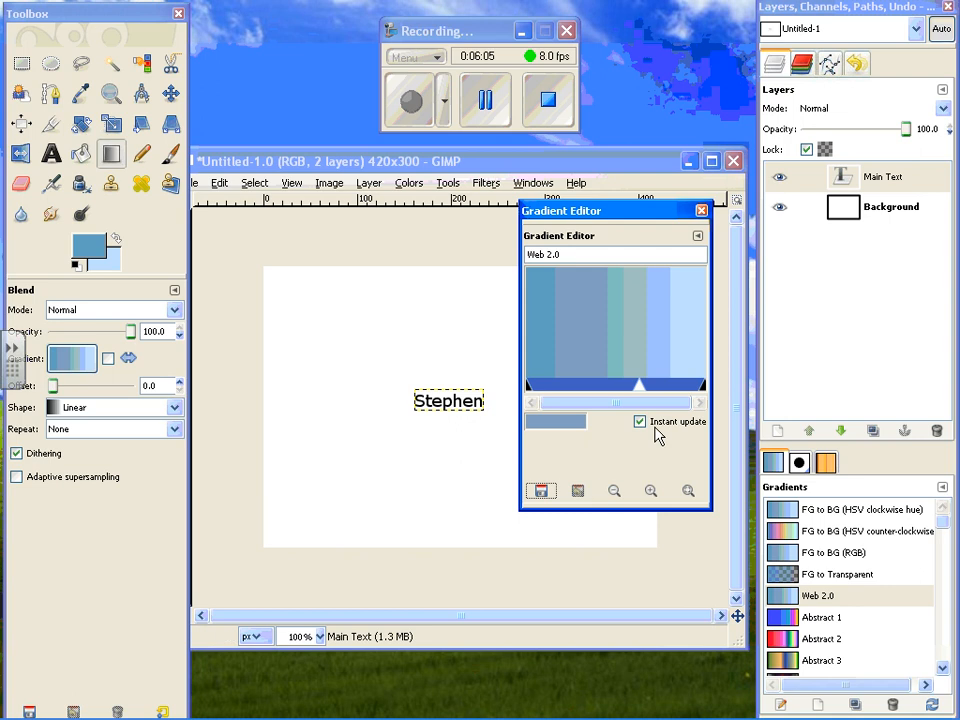
{"action": "left_click", "coordinate": [703, 212]}
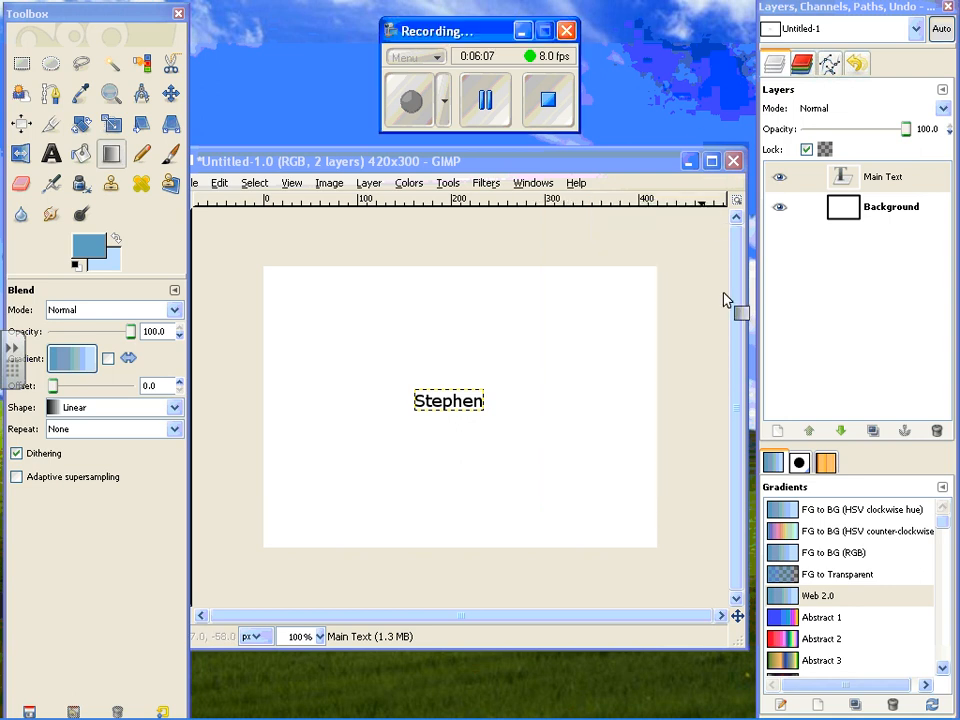
{"action": "left_click", "coordinate": [817, 596]}
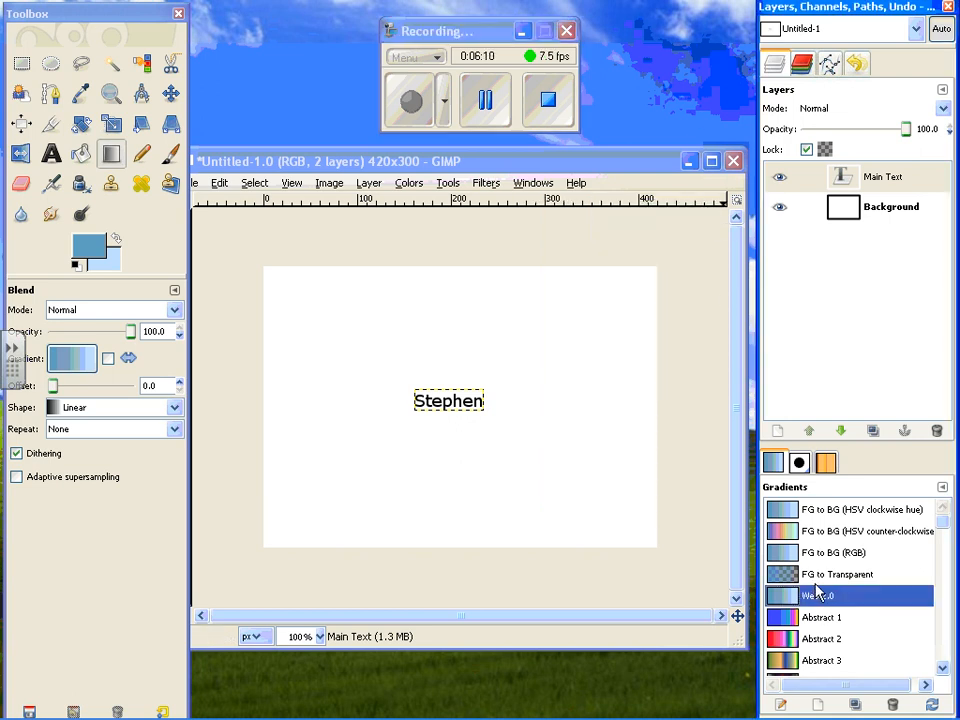
{"action": "left_click", "coordinate": [483, 101]}
{"action": "left_click", "coordinate": [422, 115]}
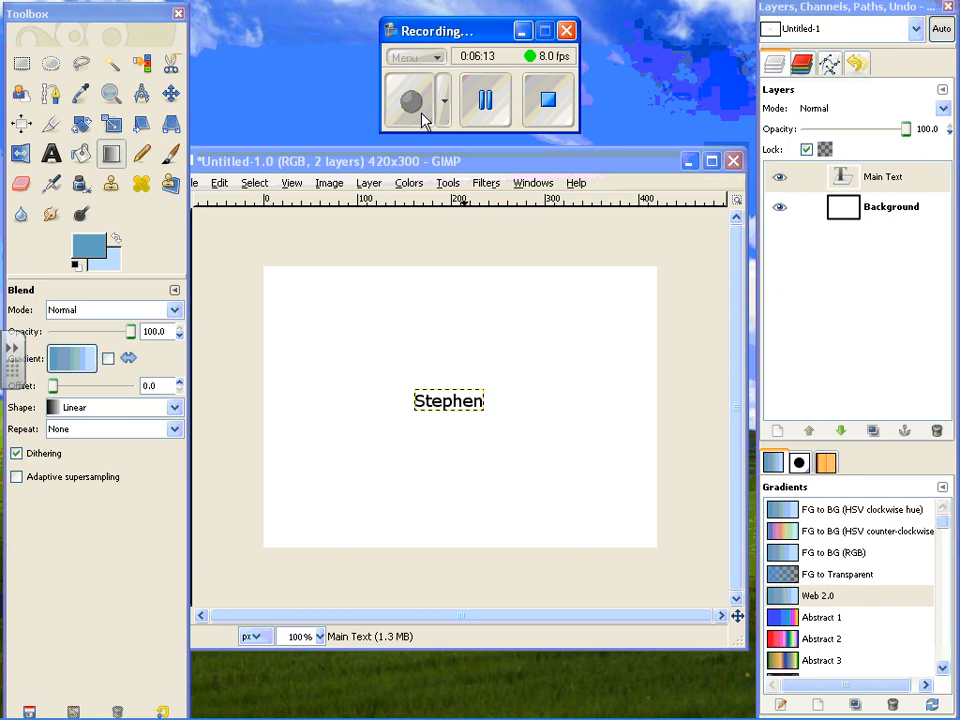
Open the Main Text layer for editing with the Text tool and place the text editor window beside the text.
{"action": "left_click", "coordinate": [820, 182]}
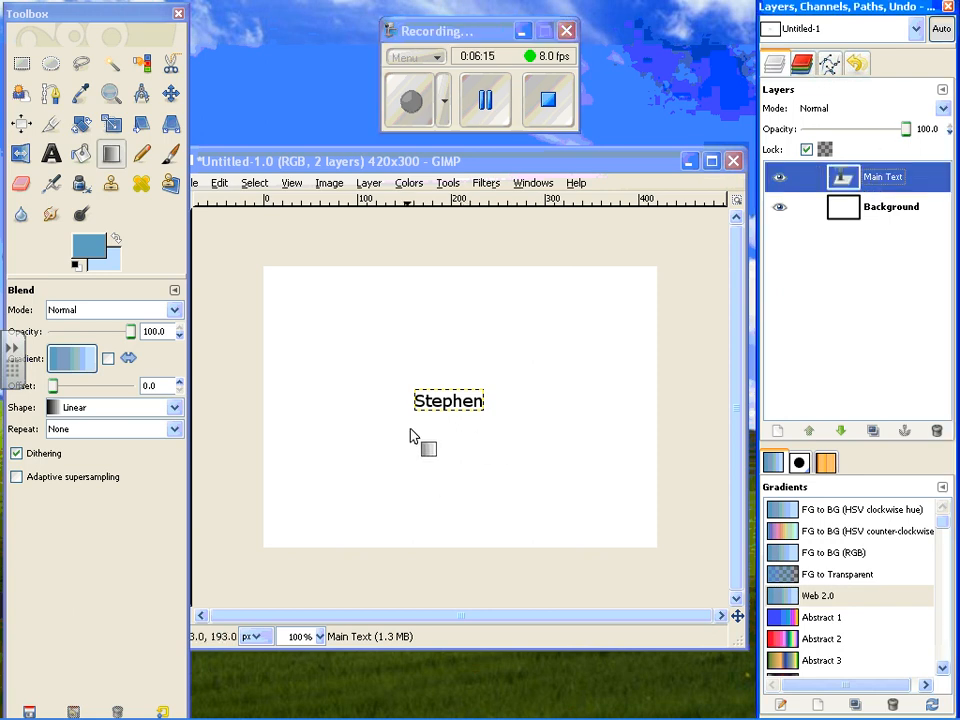
{"action": "left_click", "coordinate": [51, 153]}
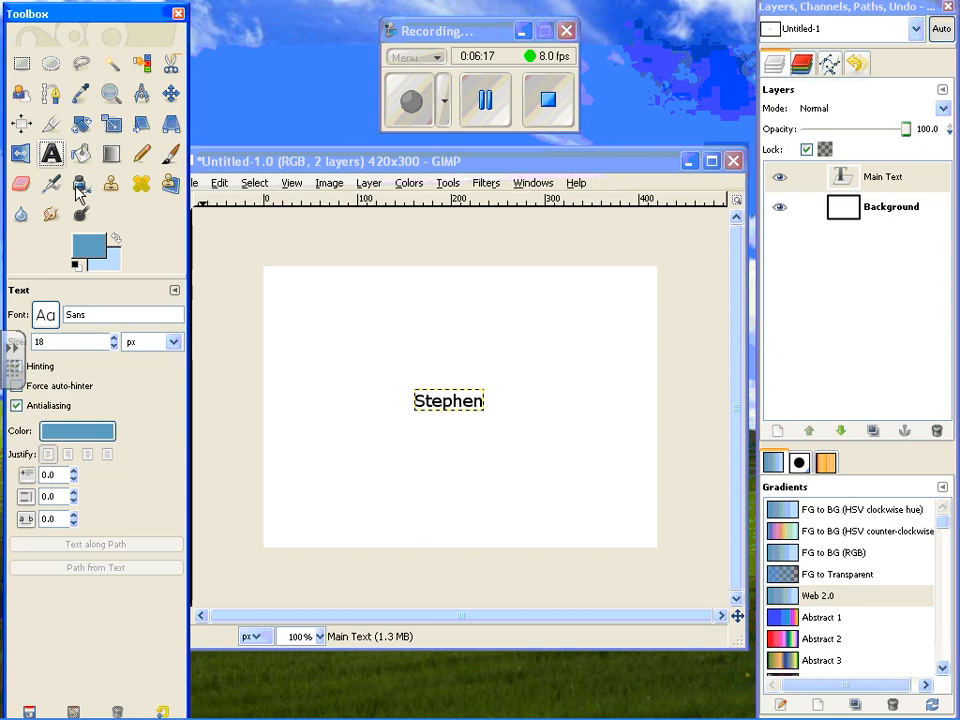
{"action": "right_click", "coordinate": [878, 185]}
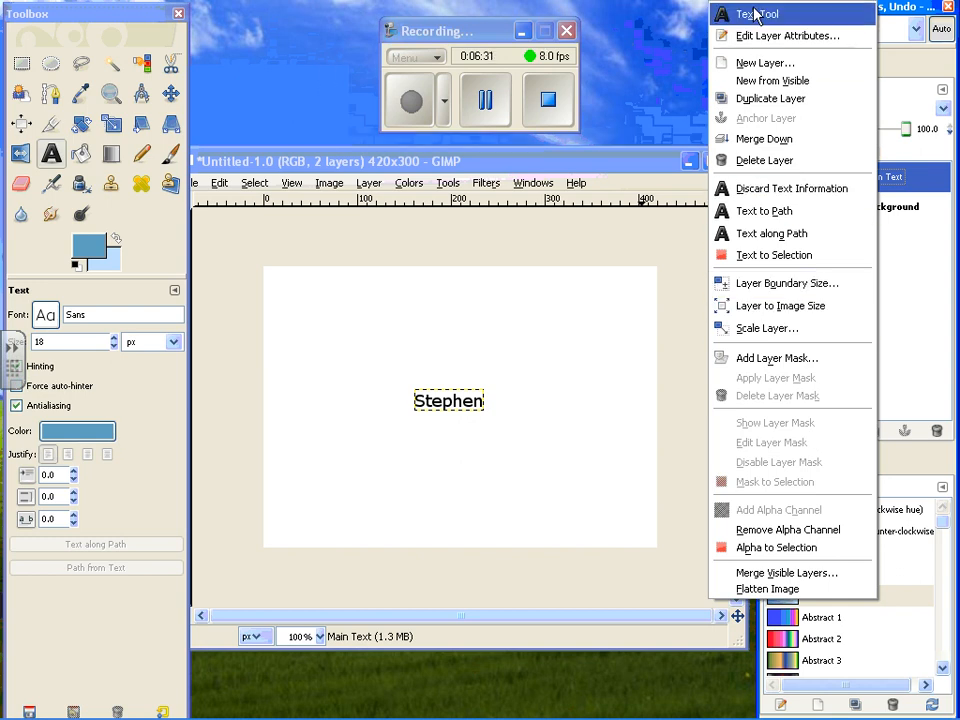
{"action": "left_click", "coordinate": [827, 15]}
{"action": "left_click_drag", "start_coordinate": [602, 101], "coordinate": [553, 237]}
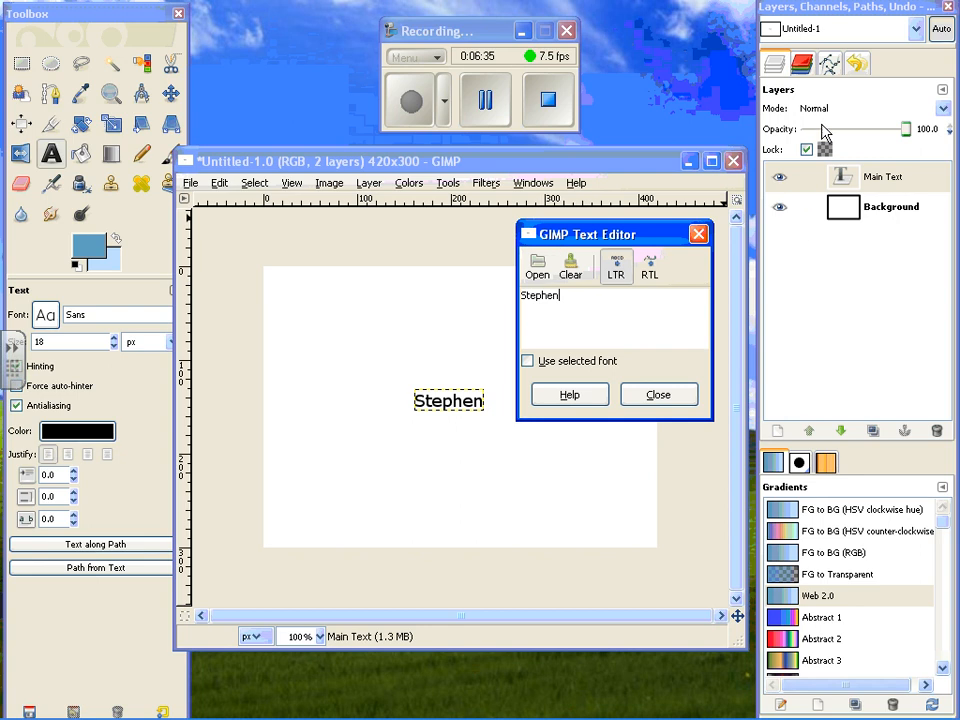
{"action": "right_click", "coordinate": [873, 176]}
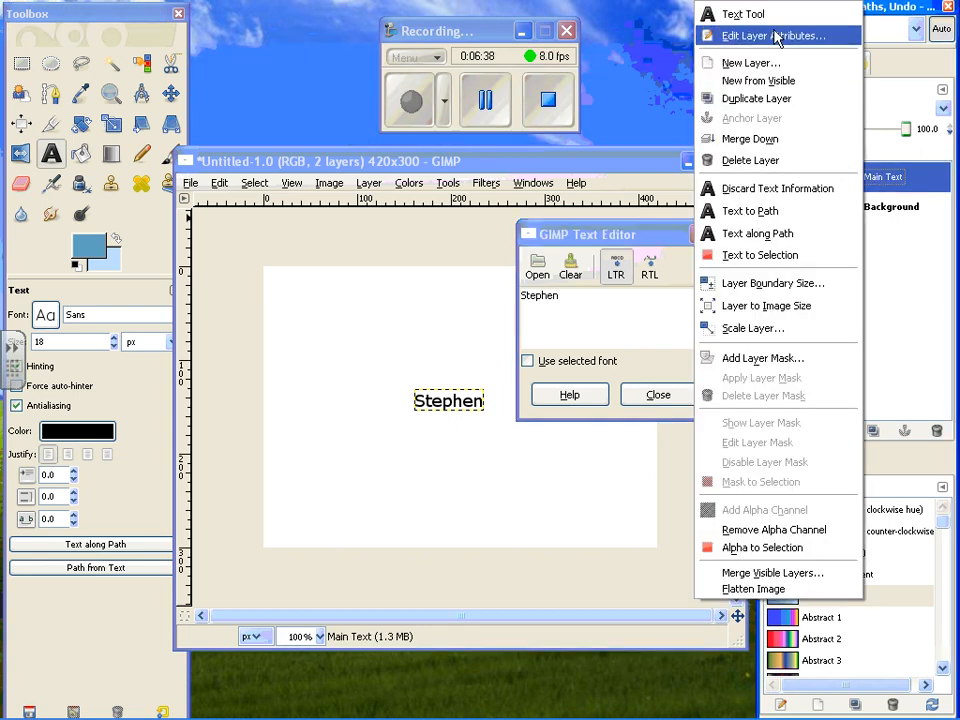
{"action": "left_click", "coordinate": [898, 174]}
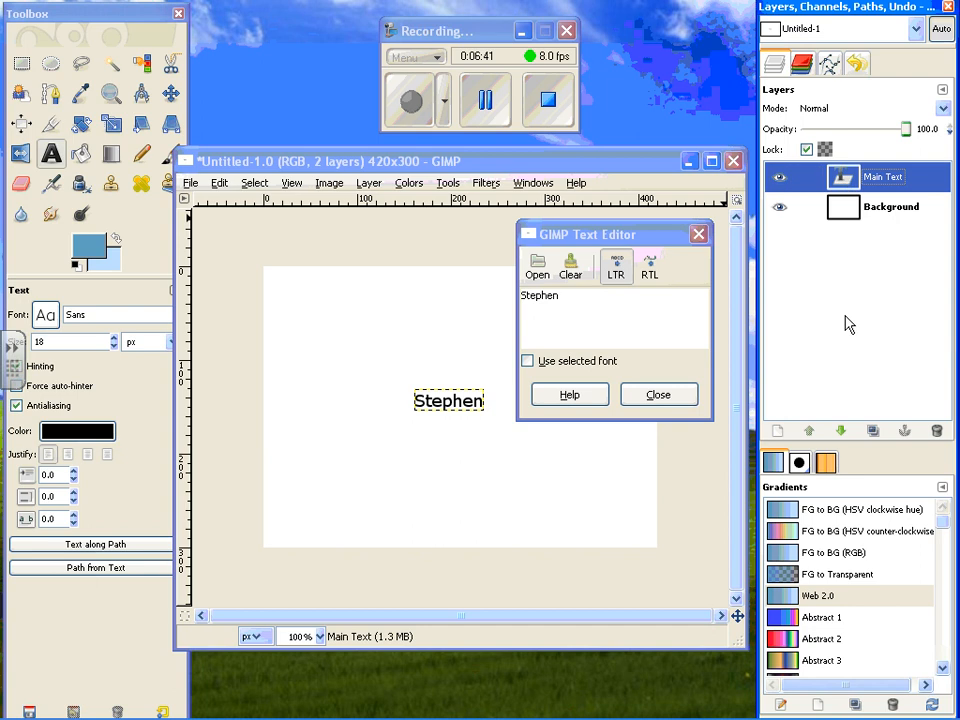
{"action": "right_click", "coordinate": [878, 195]}
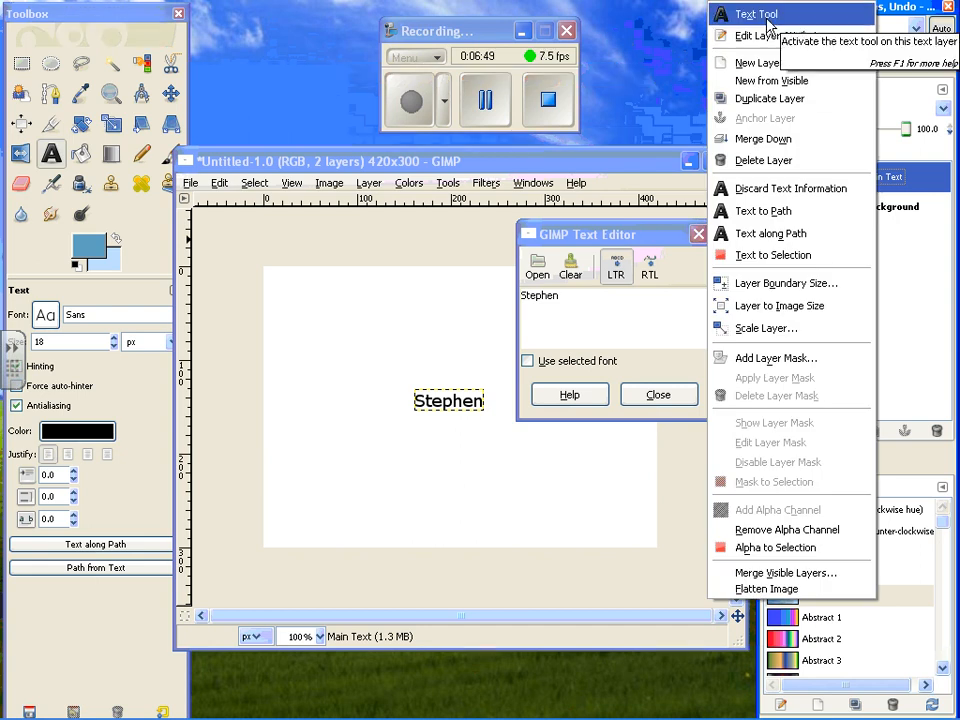
{"action": "left_click", "coordinate": [662, 240]}
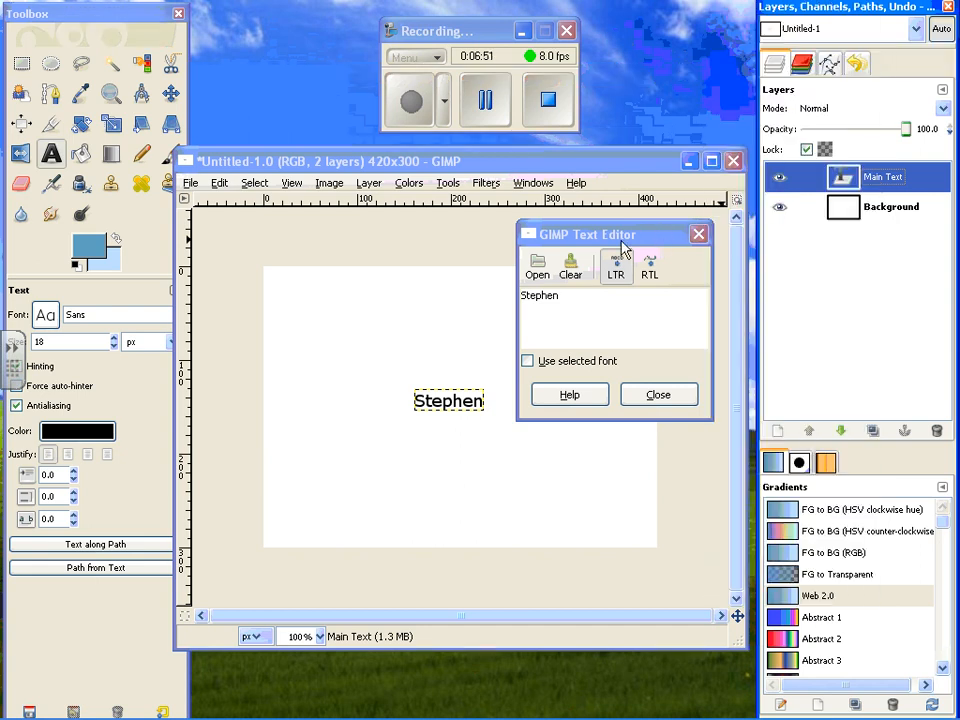
Select all the text in the text editor, move the editor clear of the canvas, and try the Snap ITC font.
{"action": "left_click", "coordinate": [596, 243]}
{"action": "left_click_drag", "start_coordinate": [582, 307], "coordinate": [520, 298]}
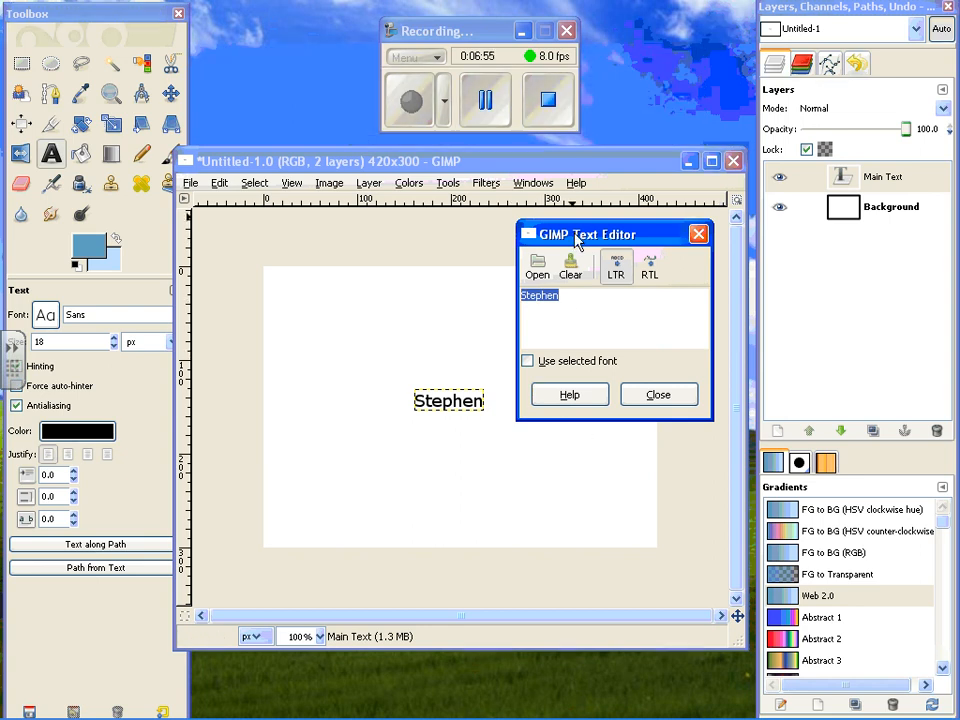
{"action": "left_click_drag", "start_coordinate": [579, 237], "coordinate": [722, 115]}
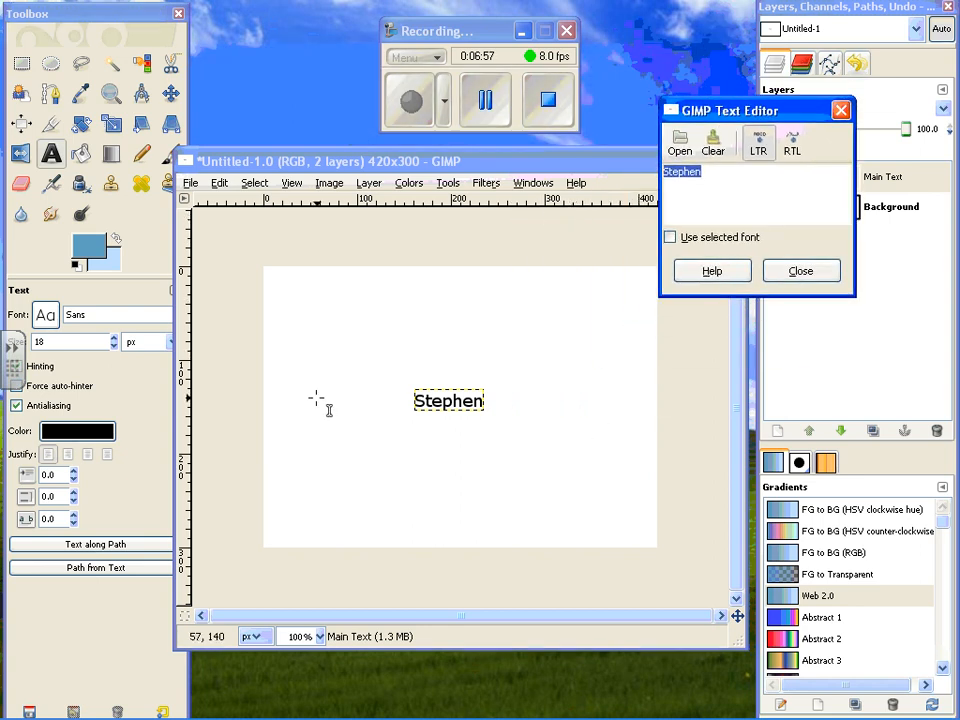
{"action": "left_click", "coordinate": [46, 317]}
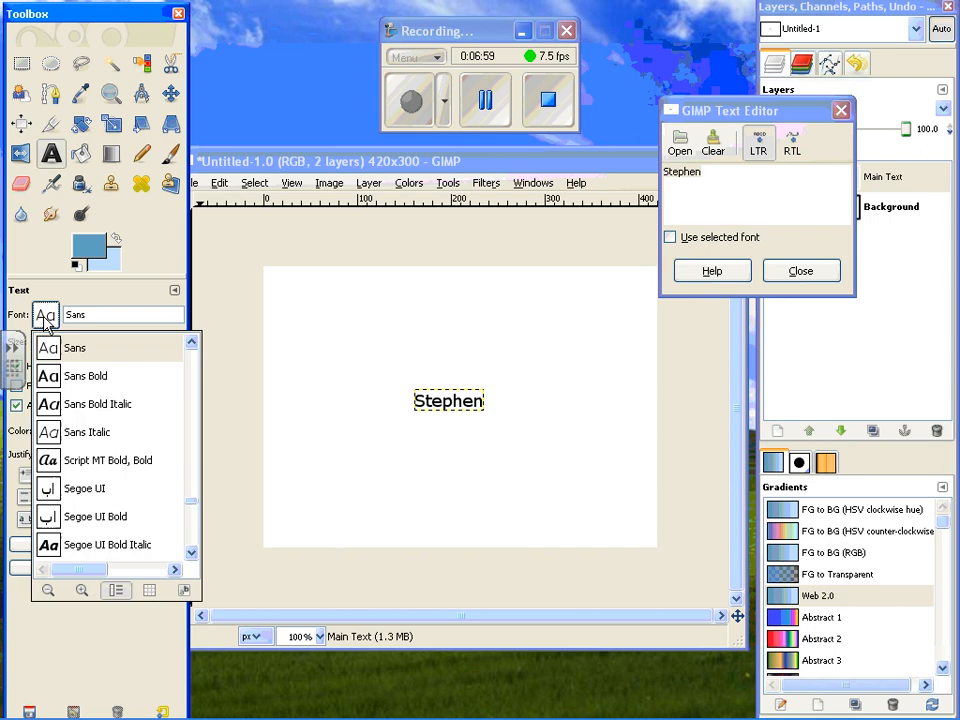
{"action": "scroll", "coordinate": [72, 500], "scroll_direction": "down", "scroll_amount": 8}
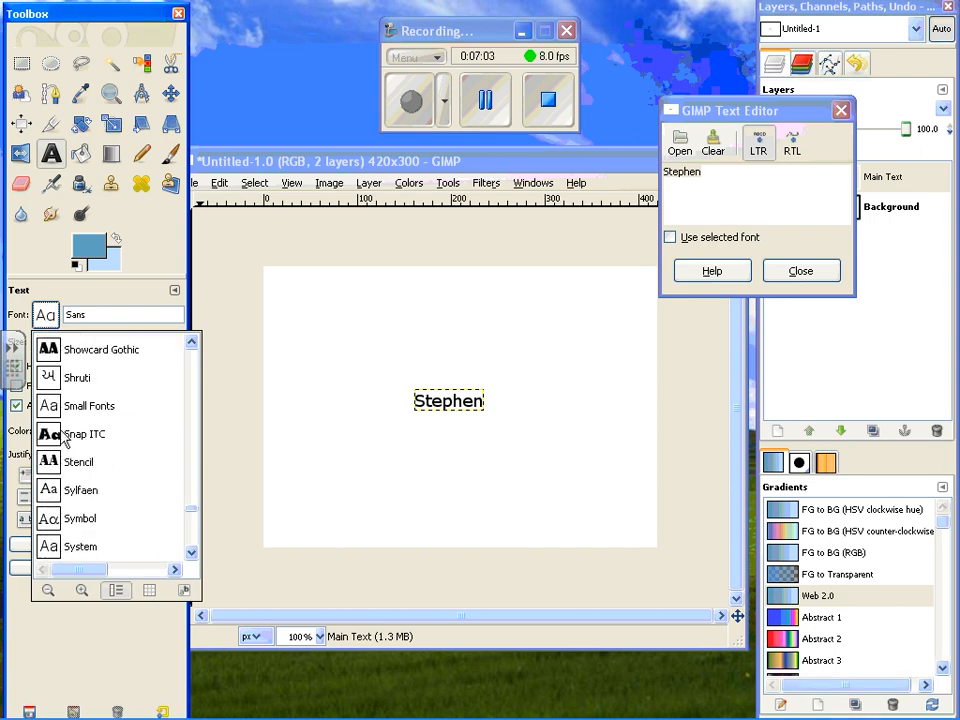
{"action": "left_click", "coordinate": [66, 434]}
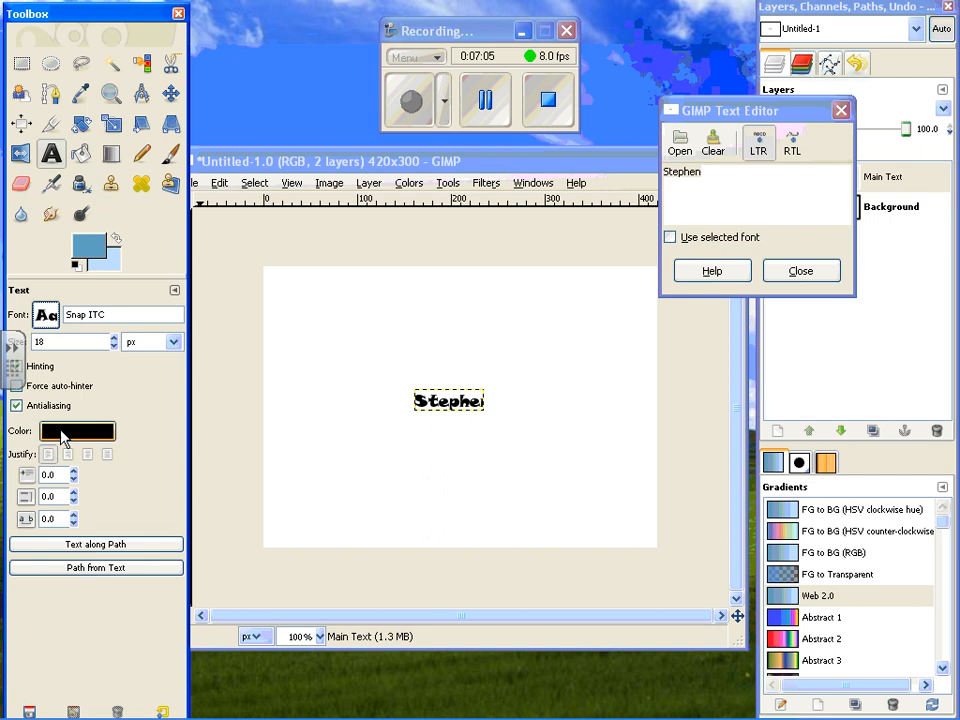
Change the text's font to Wide Latin Ultra-Expanded.
{"action": "left_click", "coordinate": [46, 317]}
{"action": "scroll", "coordinate": [68, 490], "scroll_direction": "down", "scroll_amount": 10}
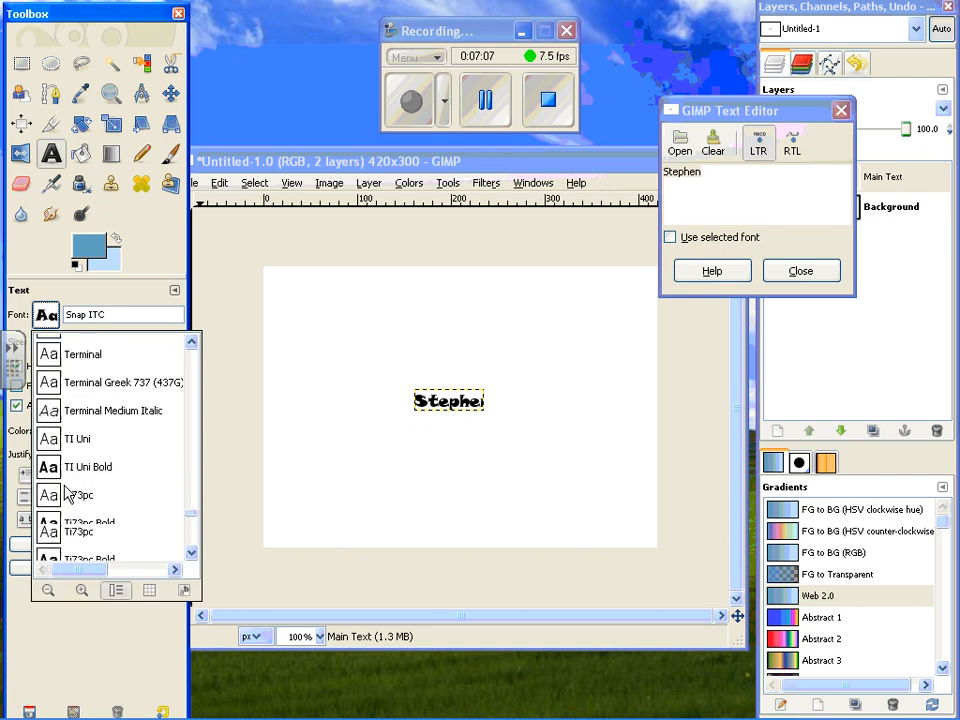
{"action": "scroll", "coordinate": [68, 490], "scroll_direction": "down", "scroll_amount": 8}
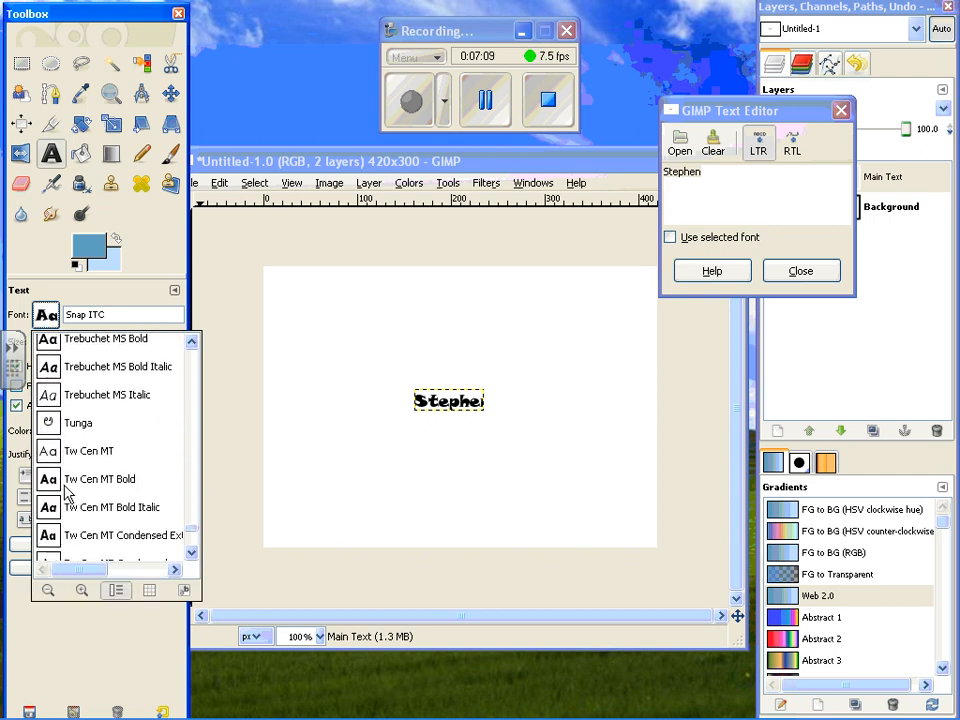
{"action": "scroll", "coordinate": [68, 490], "scroll_direction": "down", "scroll_amount": 2}
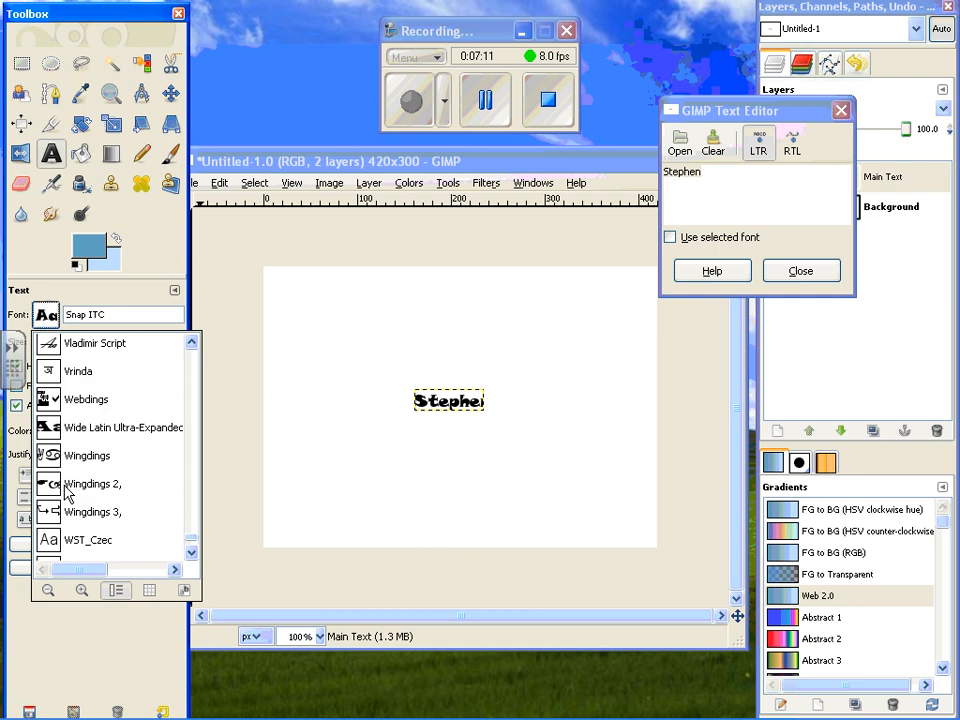
{"action": "left_click", "coordinate": [56, 428]}
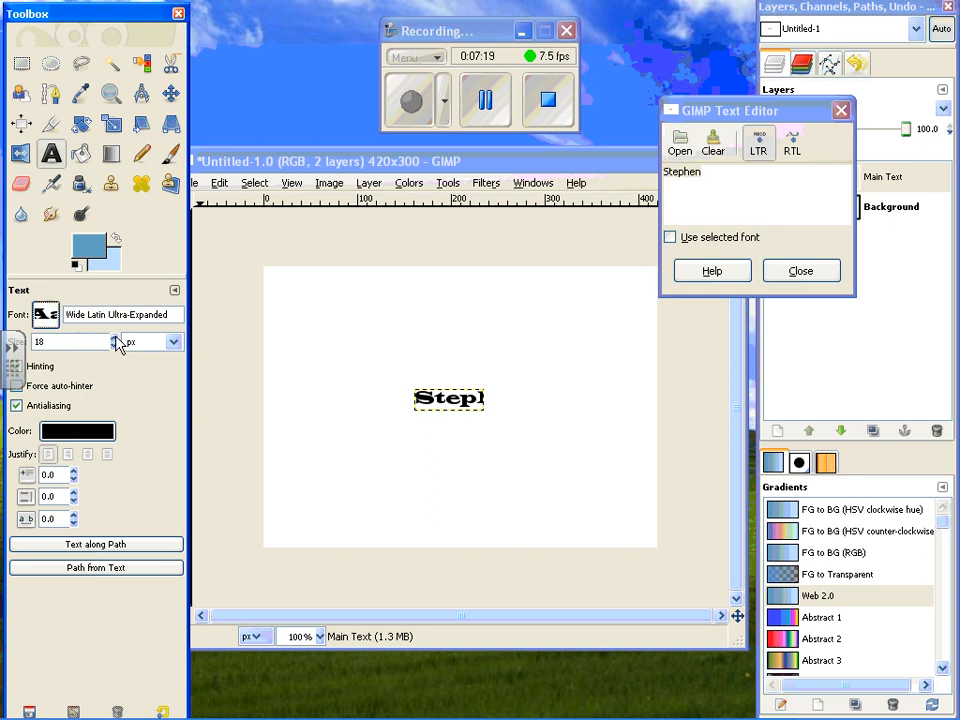
Enlarge the text to 30 px and then to 48 px, leaving hinting enabled.
{"action": "left_click_drag", "start_coordinate": [74, 344], "coordinate": [16, 344]}
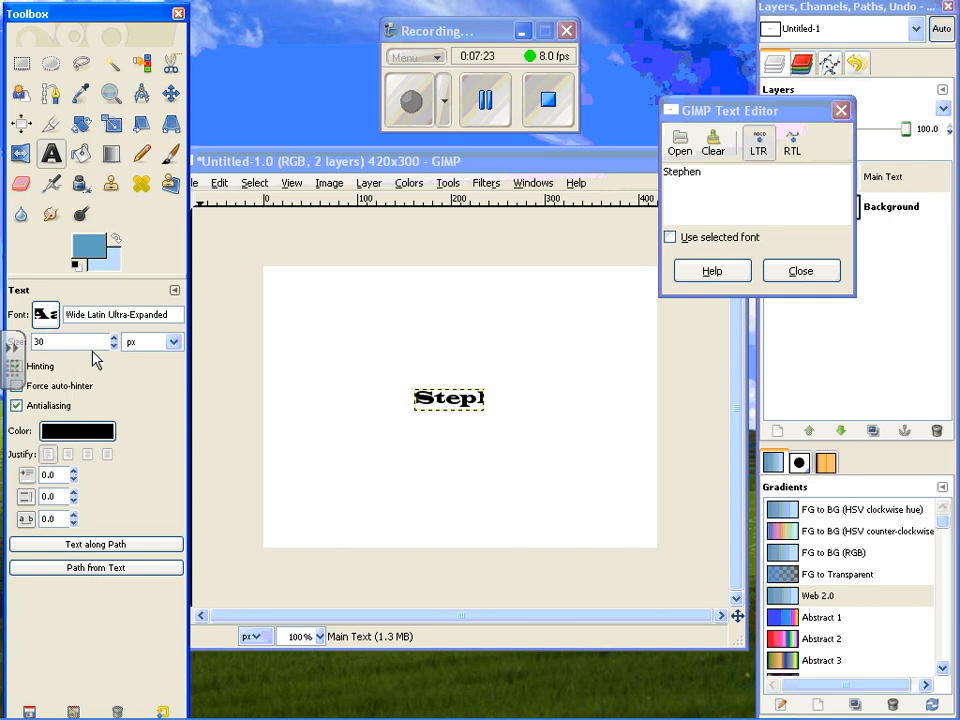
{"action": "left_click", "coordinate": [109, 364]}
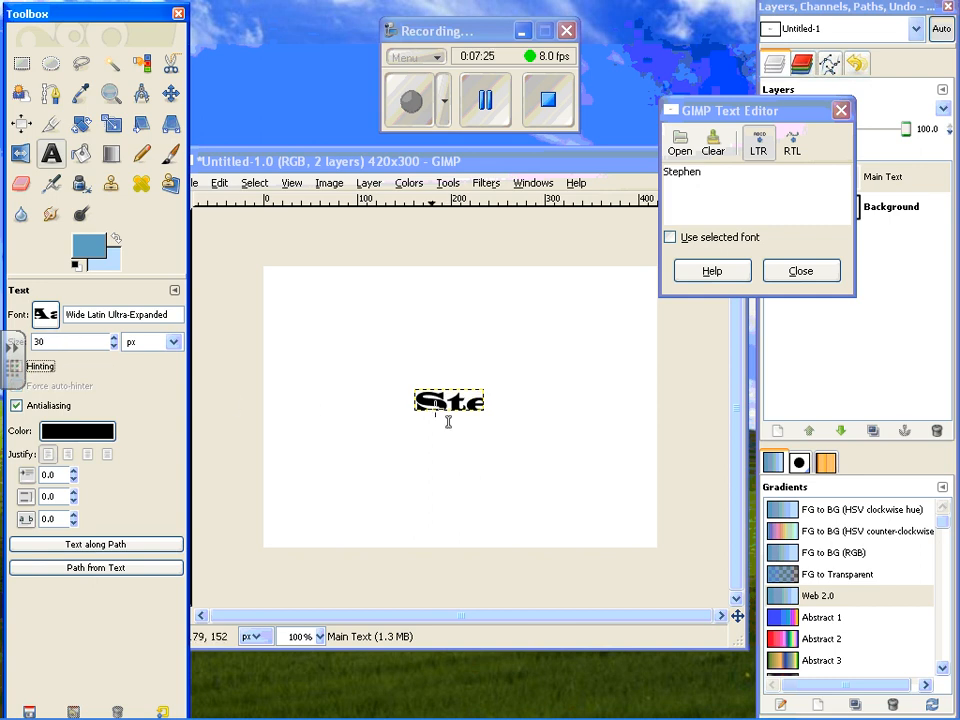
{"action": "double_click", "coordinate": [113, 339]}
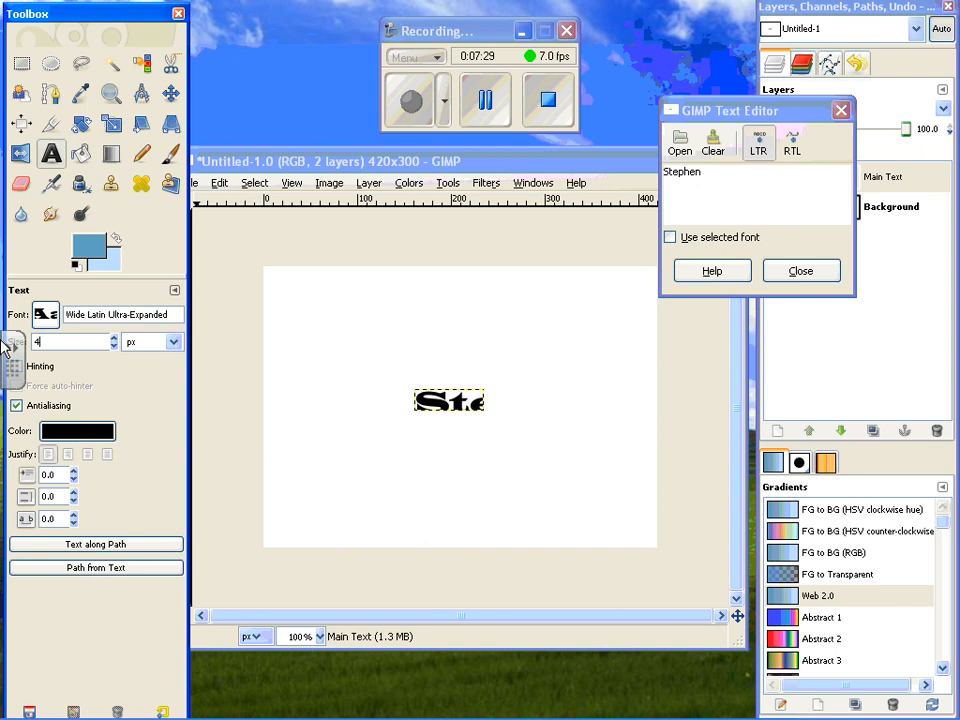
{"action": "left_click", "coordinate": [32, 367]}
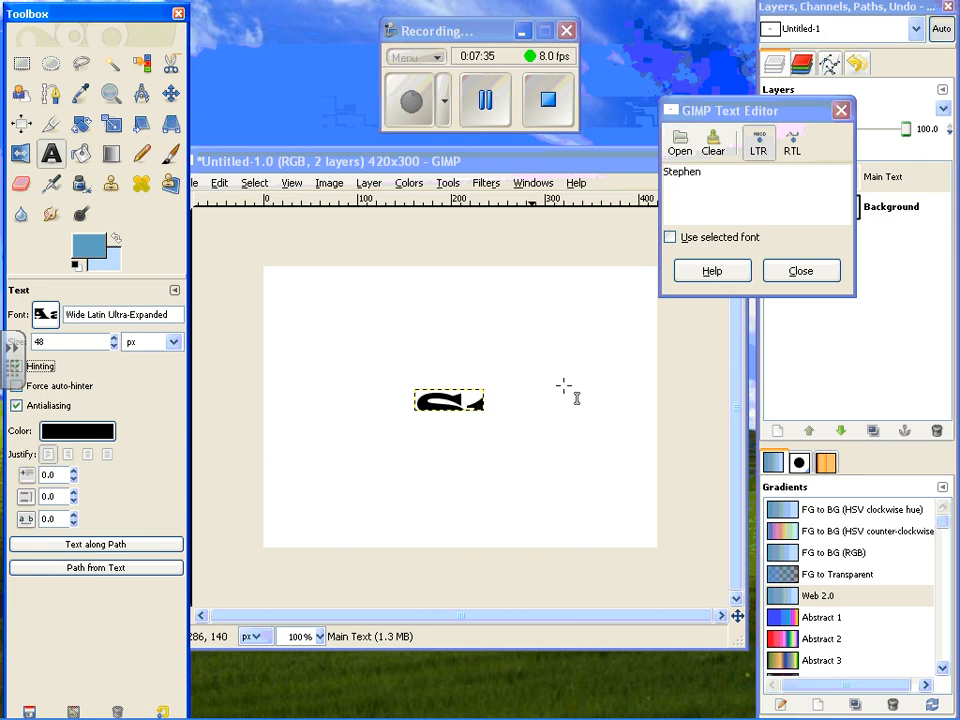
Try to reposition the Main Text layer with the Text tool, then move it to the upper-left area of the canvas using the Move tool.
{"action": "left_click_drag", "start_coordinate": [730, 110], "coordinate": [572, 138]}
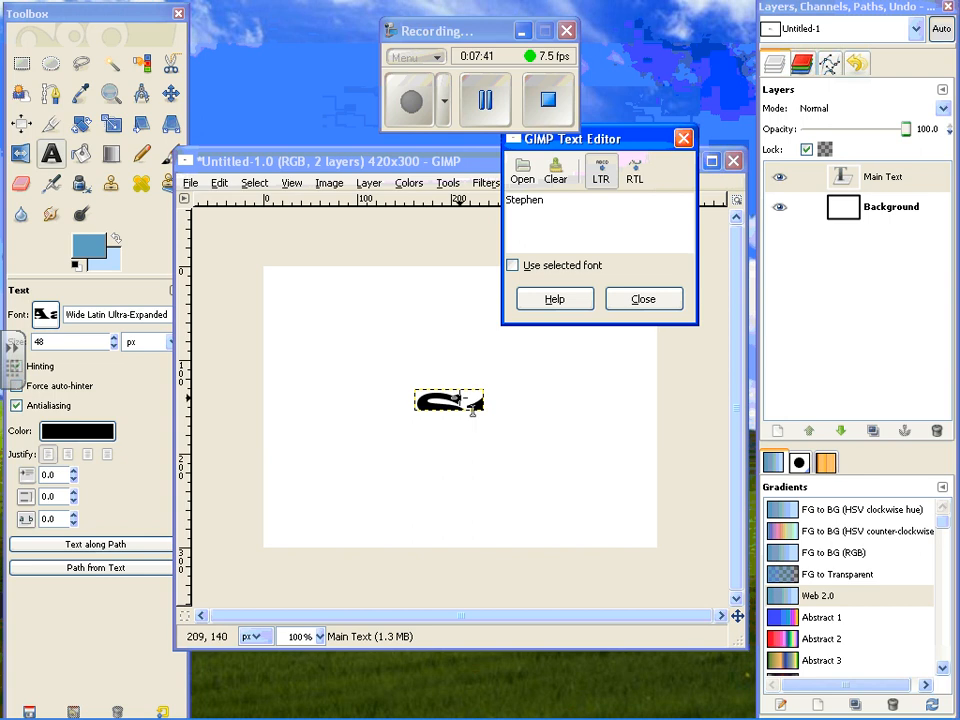
{"action": "left_click_drag", "start_coordinate": [456, 396], "coordinate": [304, 315]}
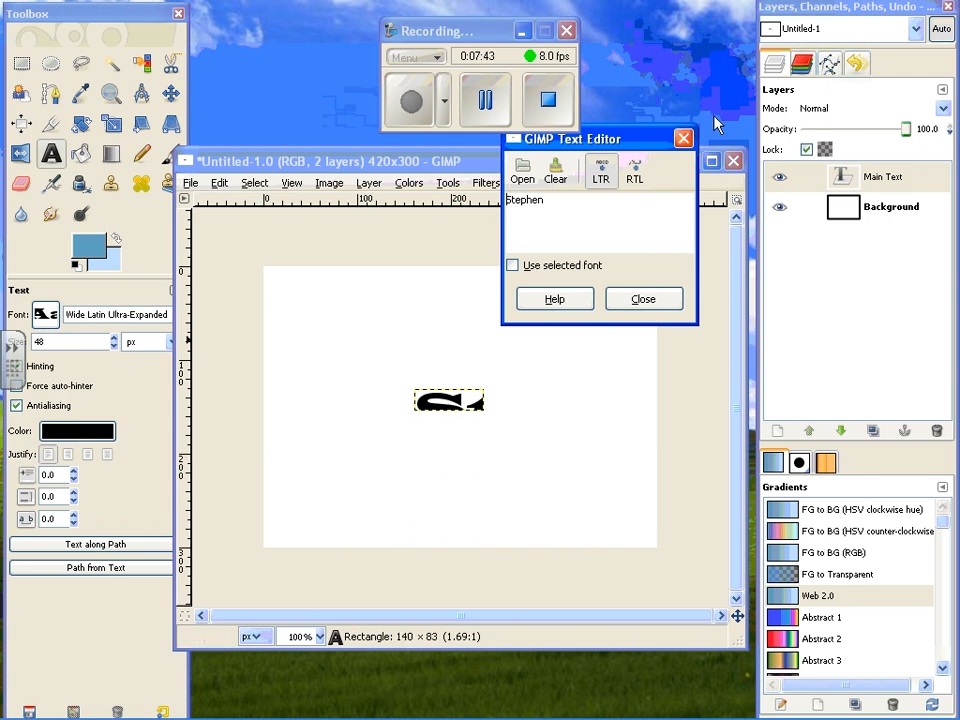
{"action": "left_click", "coordinate": [163, 90]}
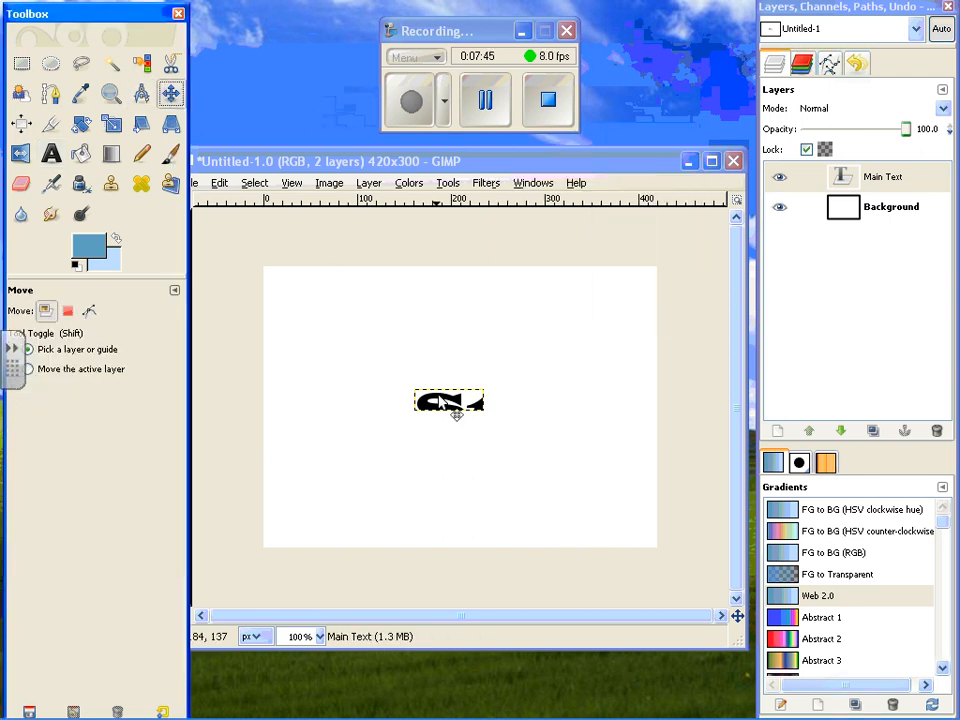
{"action": "left_click_drag", "start_coordinate": [442, 395], "coordinate": [322, 321]}
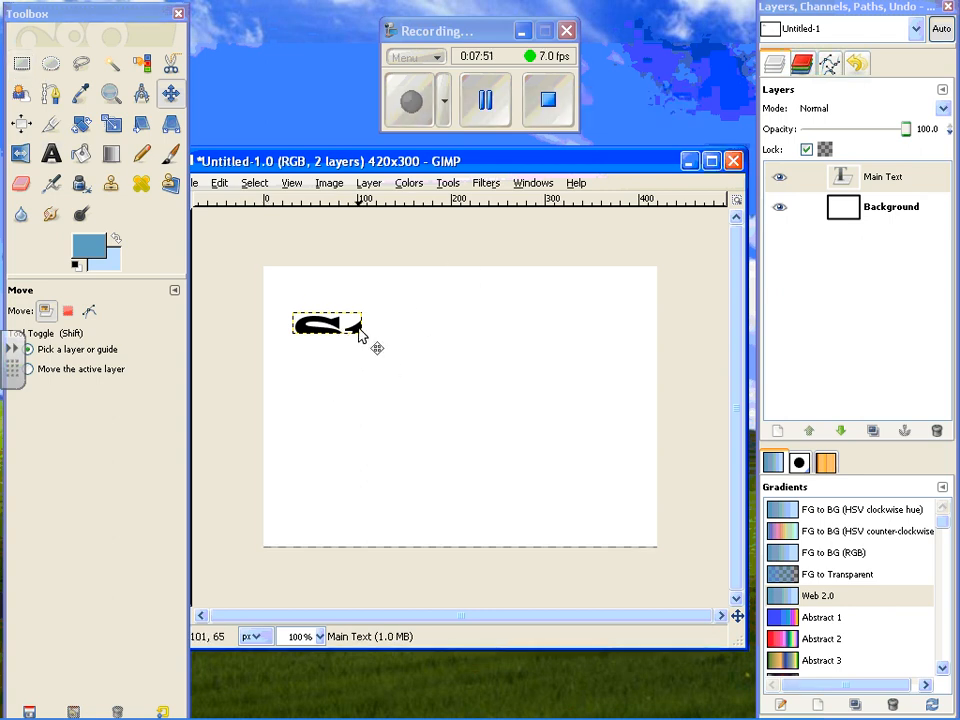
{"action": "mouse_move", "coordinate": [353, 341]}
{"action": "left_mouse_down"}
{"action": "mouse_move", "coordinate": [437, 393]}
{"action": "mouse_move", "coordinate": [350, 351]}
{"action": "mouse_move", "coordinate": [356, 341]}
{"action": "left_mouse_up"}
{"action": "left_click", "coordinate": [357, 338]}
{"action": "left_click", "coordinate": [254, 183]}
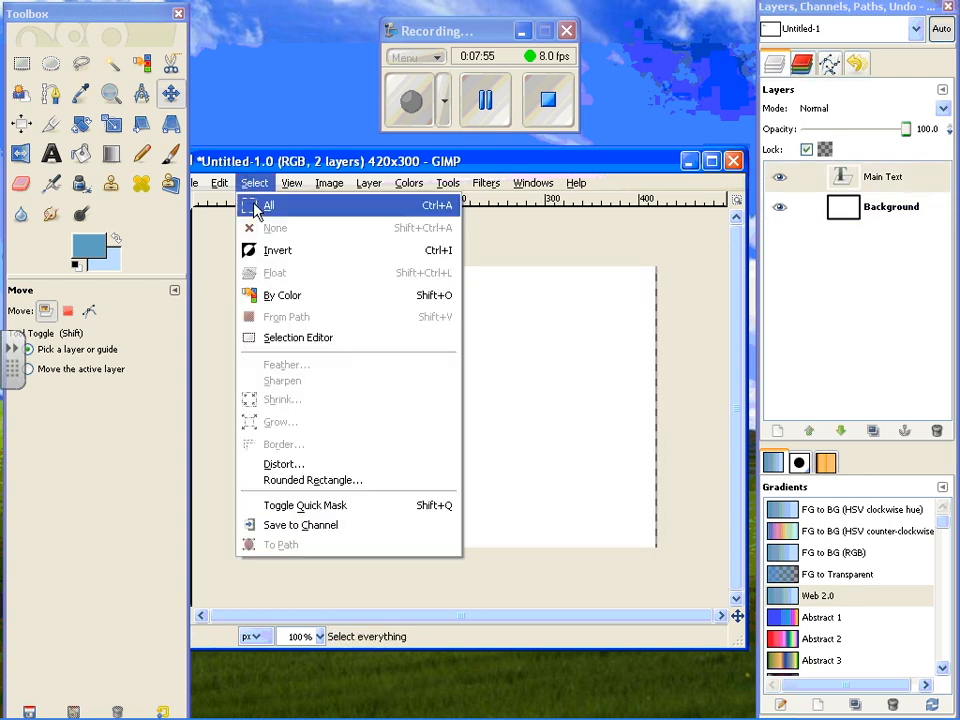
{"action": "left_click", "coordinate": [265, 251]}
{"action": "left_click", "coordinate": [254, 183]}
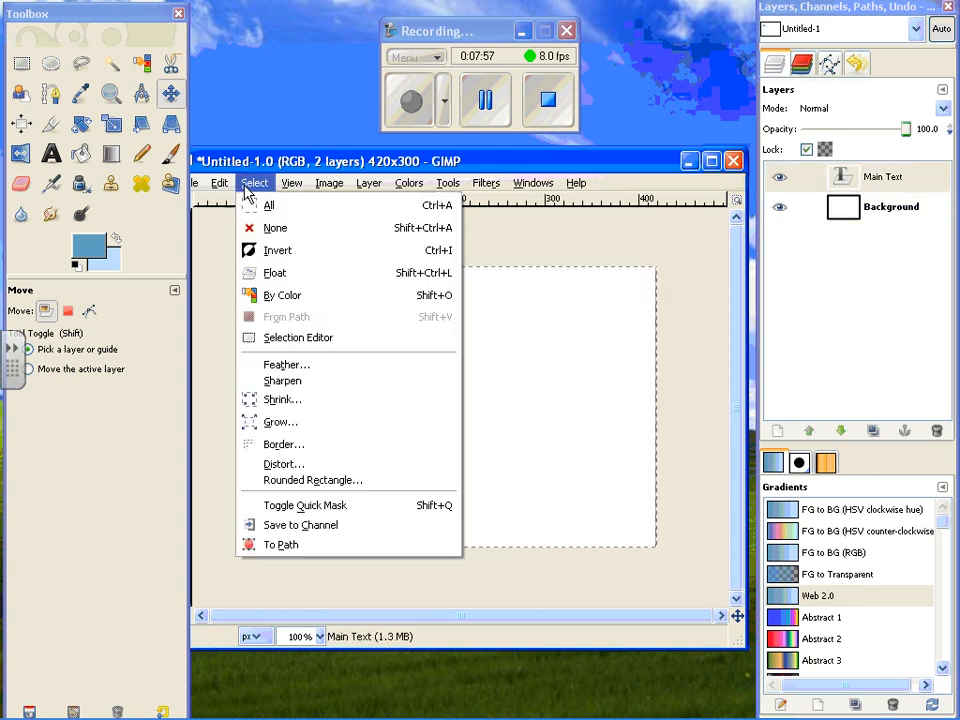
{"action": "left_click", "coordinate": [268, 227]}
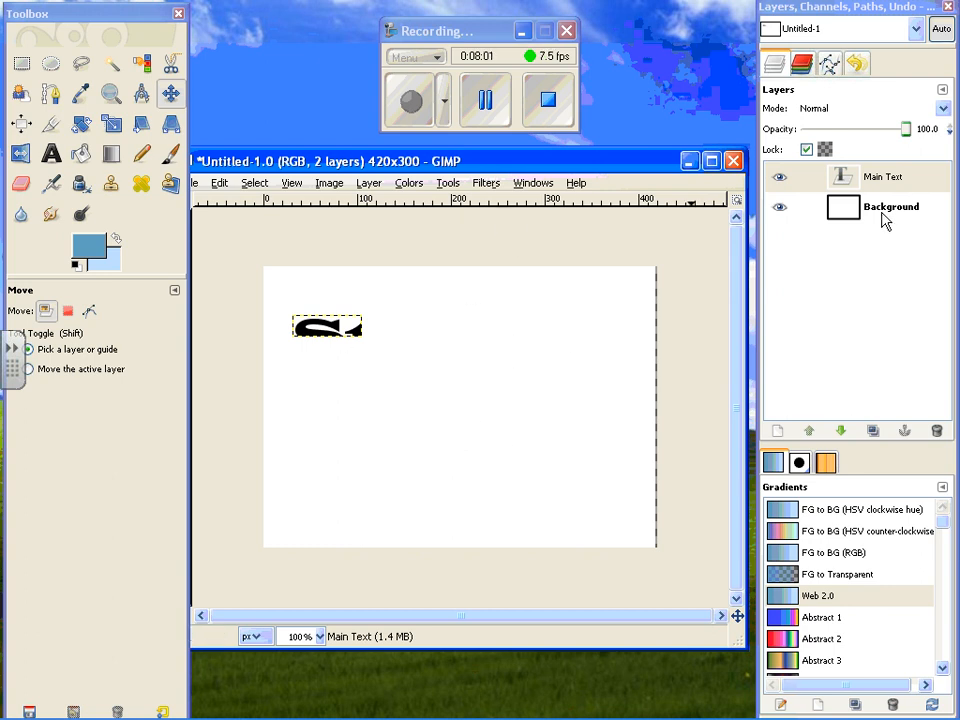
Delete the Main Text layer and draw a new text box about 311 × 68 px across the middle of the canvas.
{"action": "left_click", "coordinate": [870, 177]}
{"action": "left_click", "coordinate": [936, 430]}
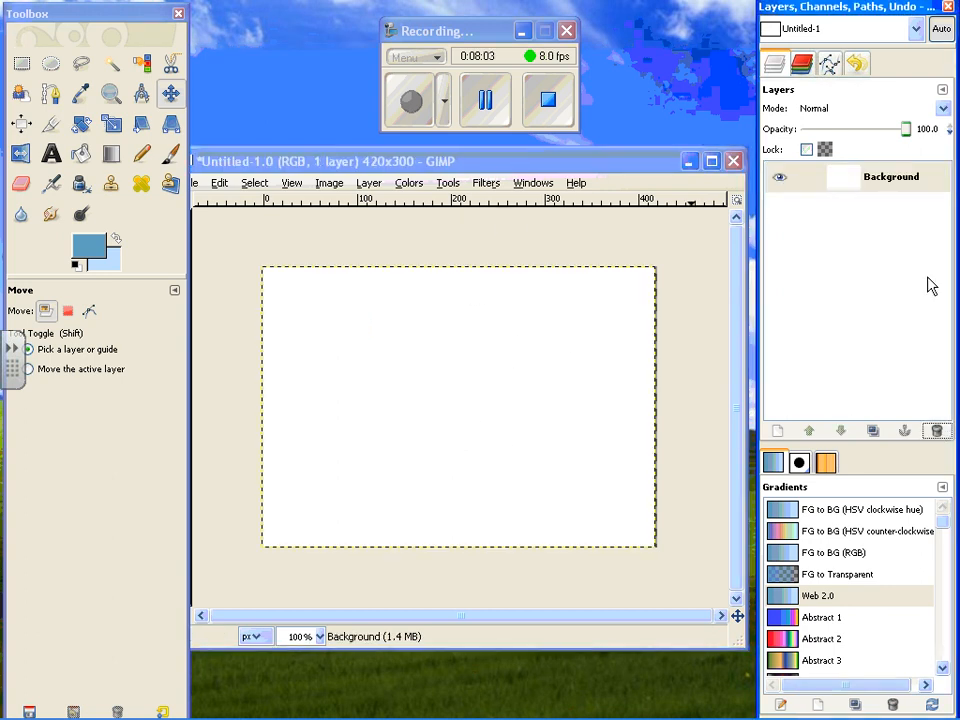
{"action": "left_click", "coordinate": [52, 154]}
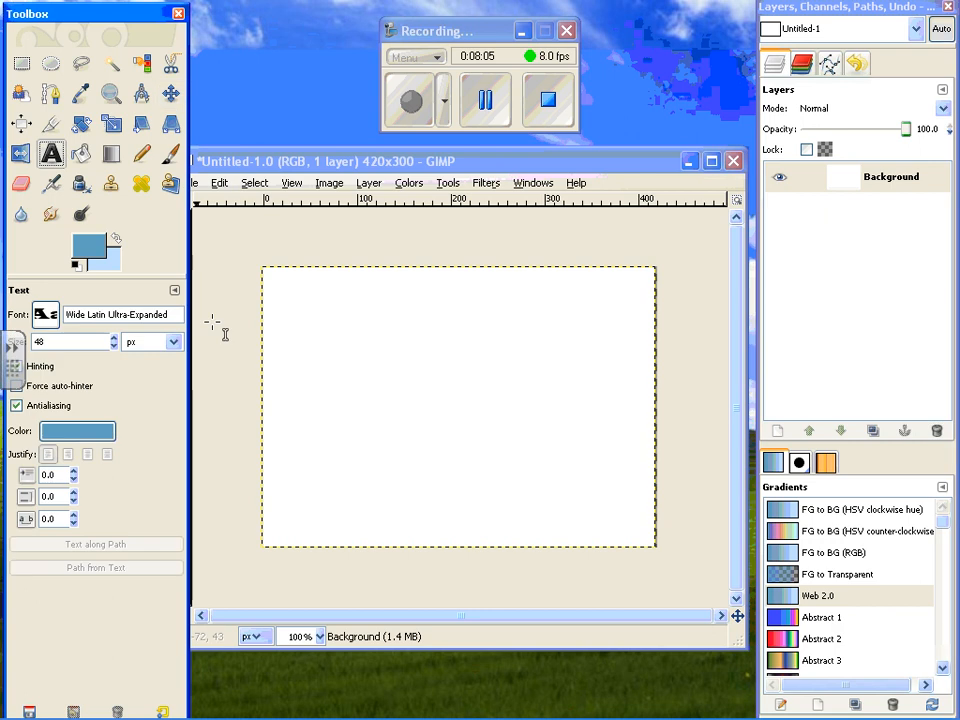
{"action": "left_click", "coordinate": [318, 370]}
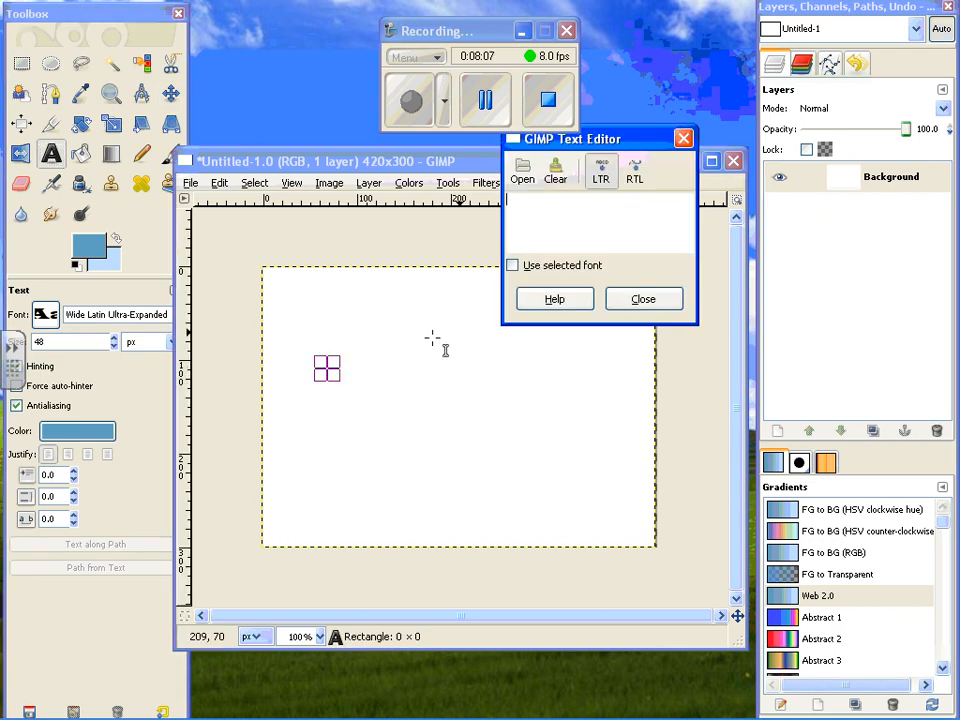
{"action": "left_click_drag", "start_coordinate": [327, 369], "coordinate": [632, 446]}
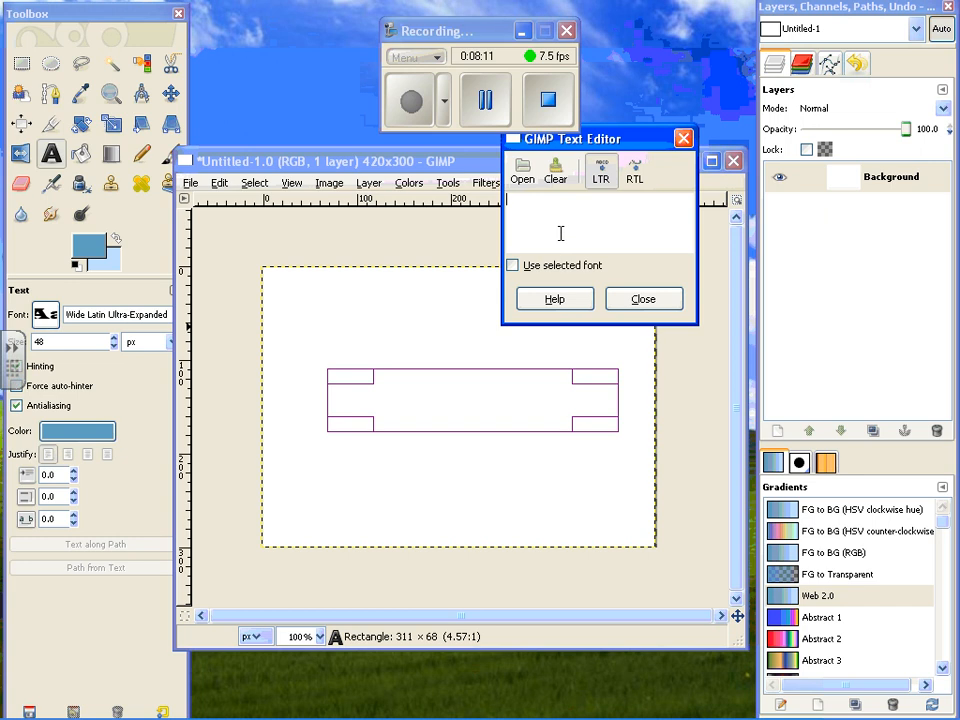
Enter the first name as the text and enlarge its box to about 344 × 68 px so the whole word fits.
{"action": "type", "text": "Stepe"}
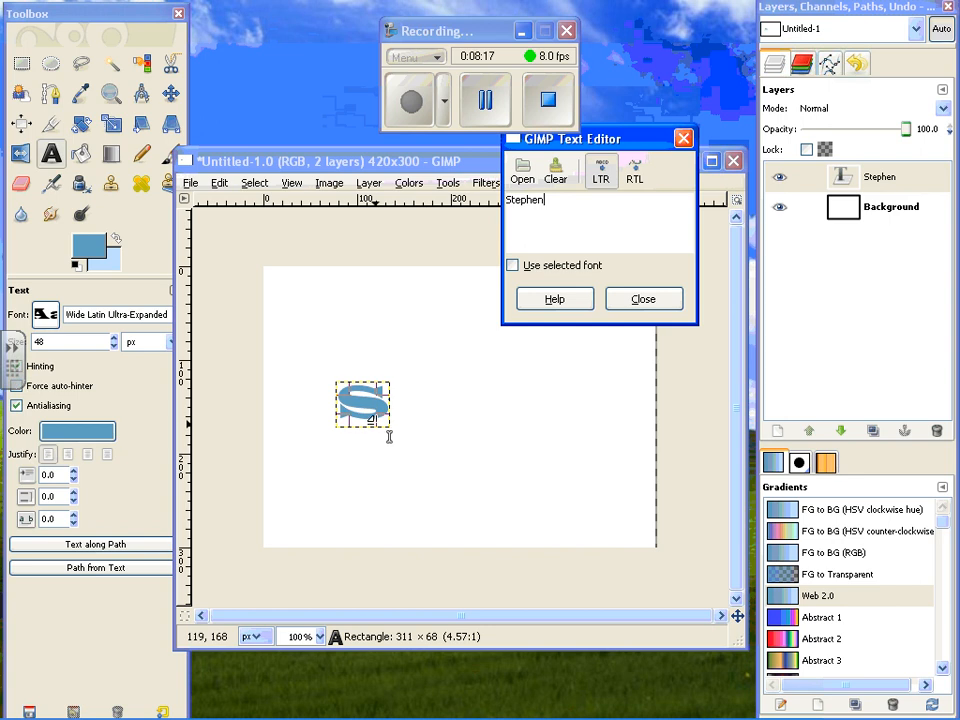
{"action": "left_click_drag", "start_coordinate": [386, 430], "coordinate": [649, 440]}
{"action": "left_click_drag", "start_coordinate": [596, 418], "coordinate": [553, 392]}
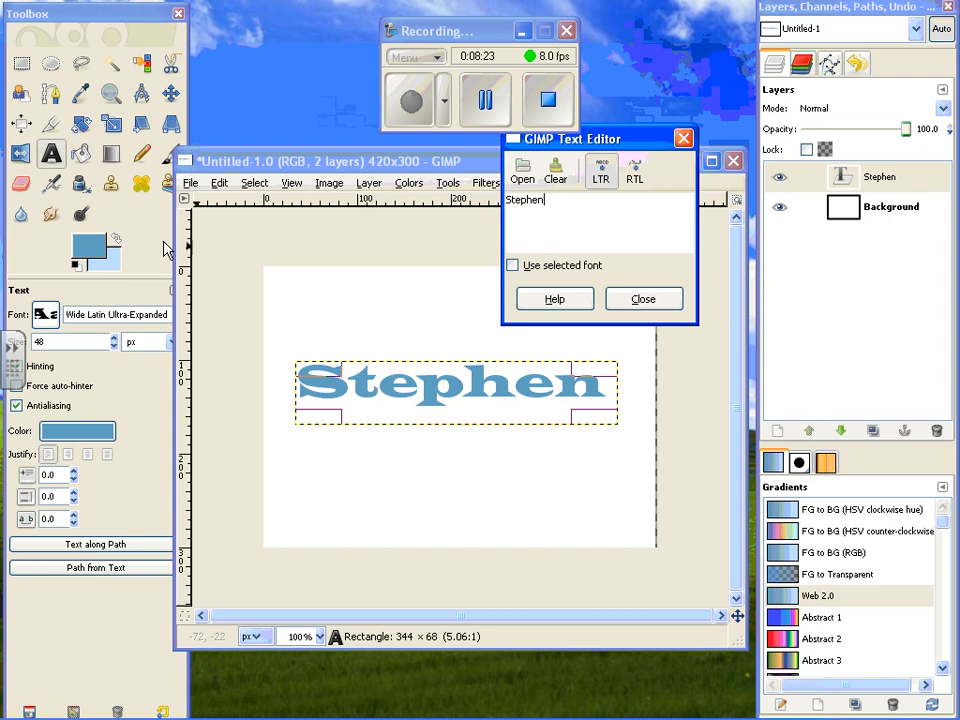
Set the foreground color to near-black 000203 and apply that same color to the text.
{"action": "left_click", "coordinate": [90, 250]}
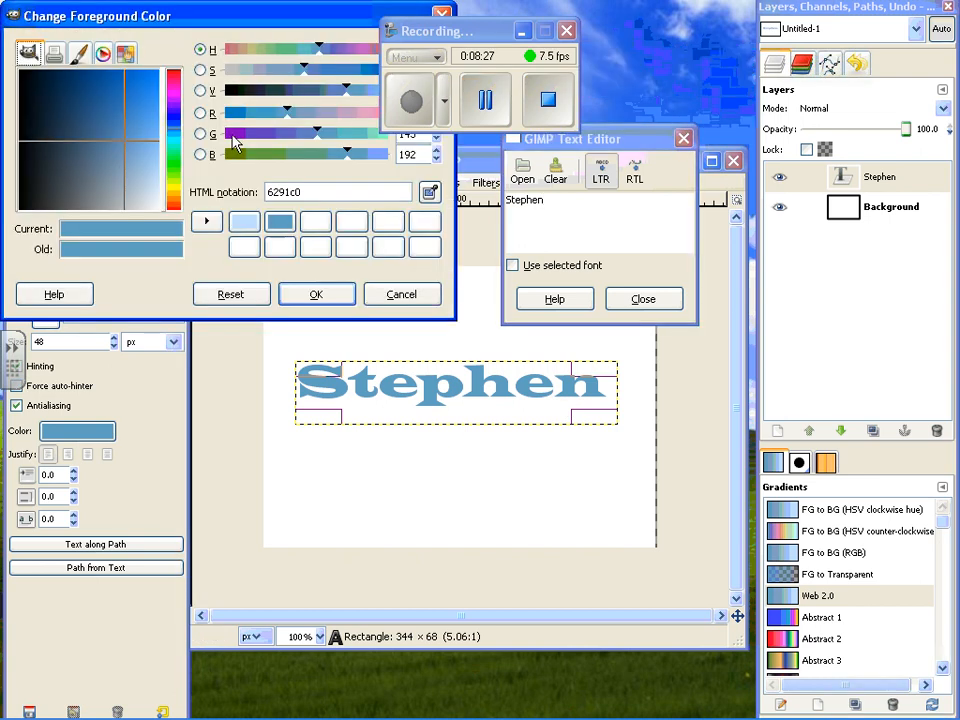
{"action": "left_click", "coordinate": [22, 80]}
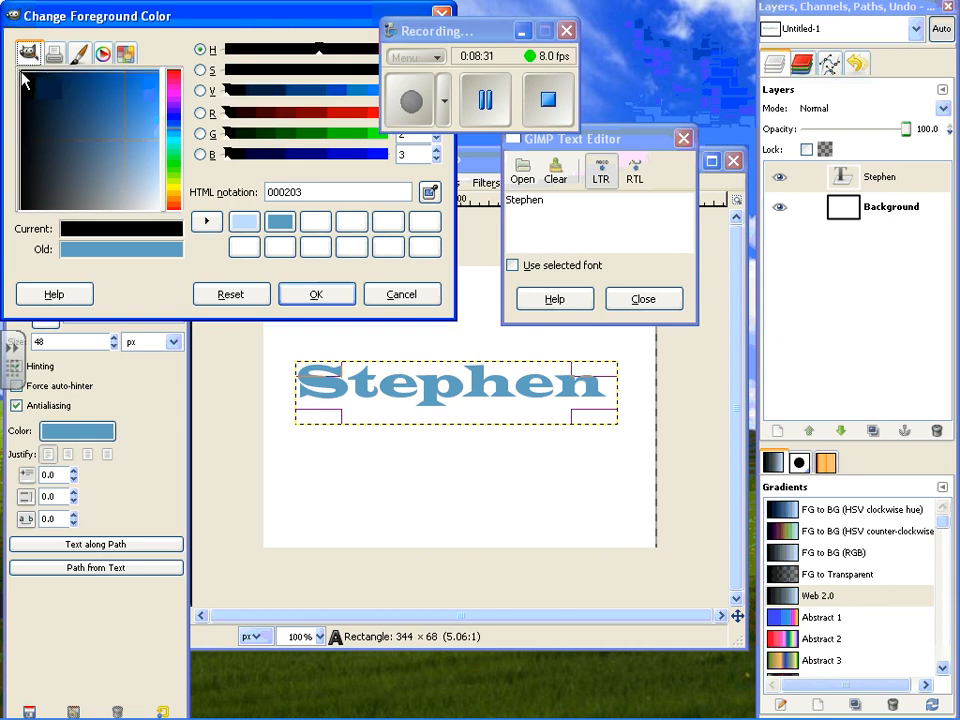
{"action": "left_click", "coordinate": [320, 300]}
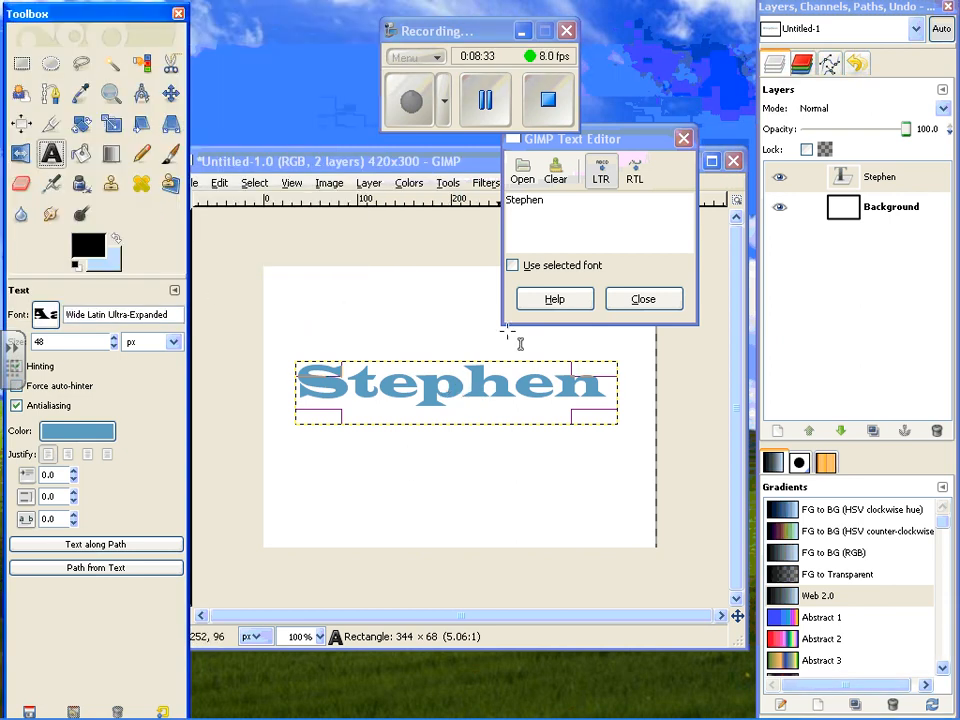
{"action": "left_click", "coordinate": [100, 432]}
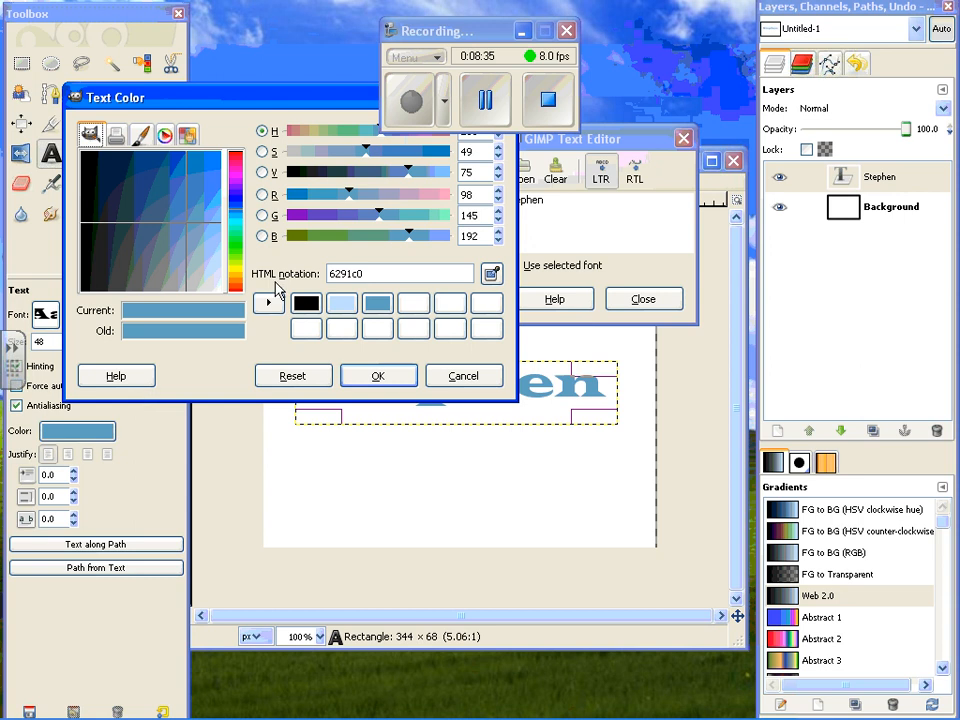
{"action": "left_click", "coordinate": [307, 303]}
{"action": "left_click", "coordinate": [368, 372]}
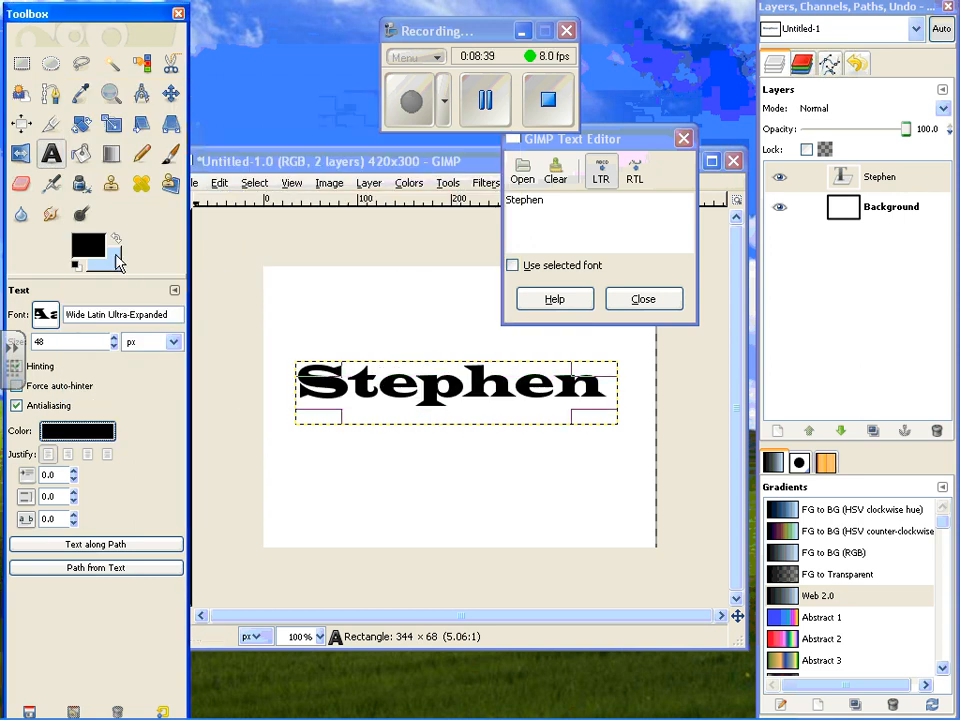
Set the foreground color back to the blue 6291c0 from the color history.
{"action": "left_click", "coordinate": [97, 258]}
{"action": "left_click", "coordinate": [315, 219]}
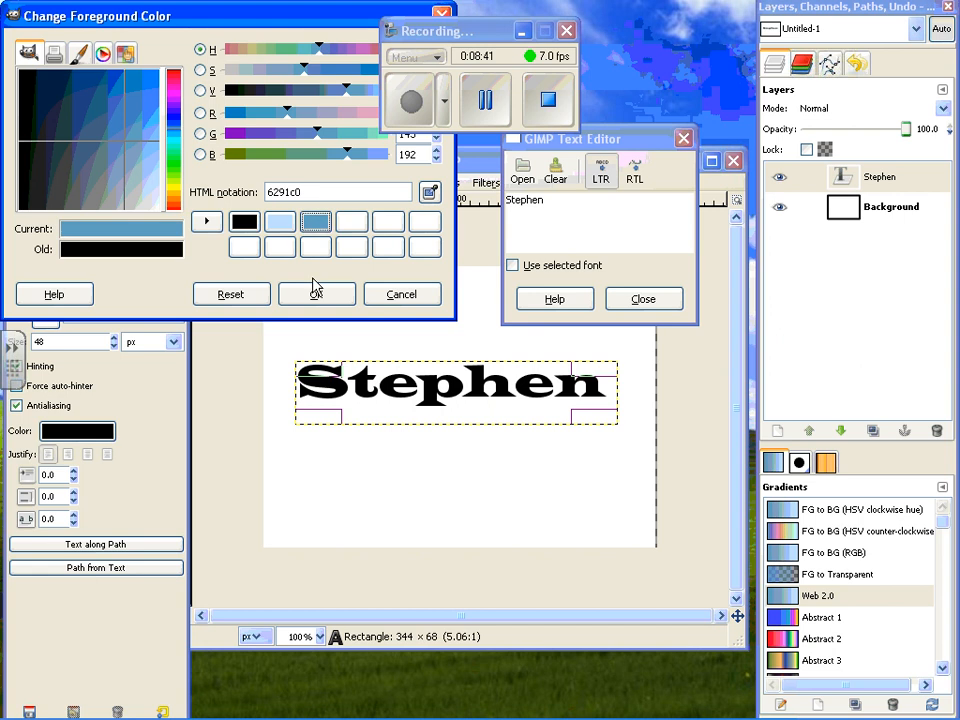
{"action": "left_click", "coordinate": [315, 291]}
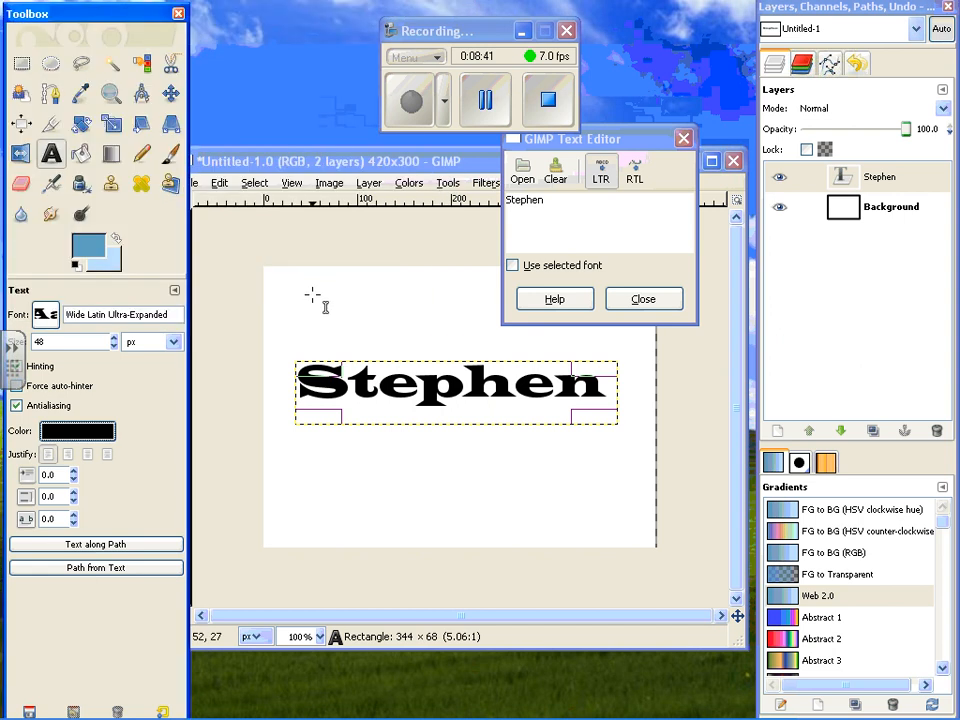
Close the text editor and select the Web 2.0 gradient.
{"action": "left_click", "coordinate": [671, 299]}
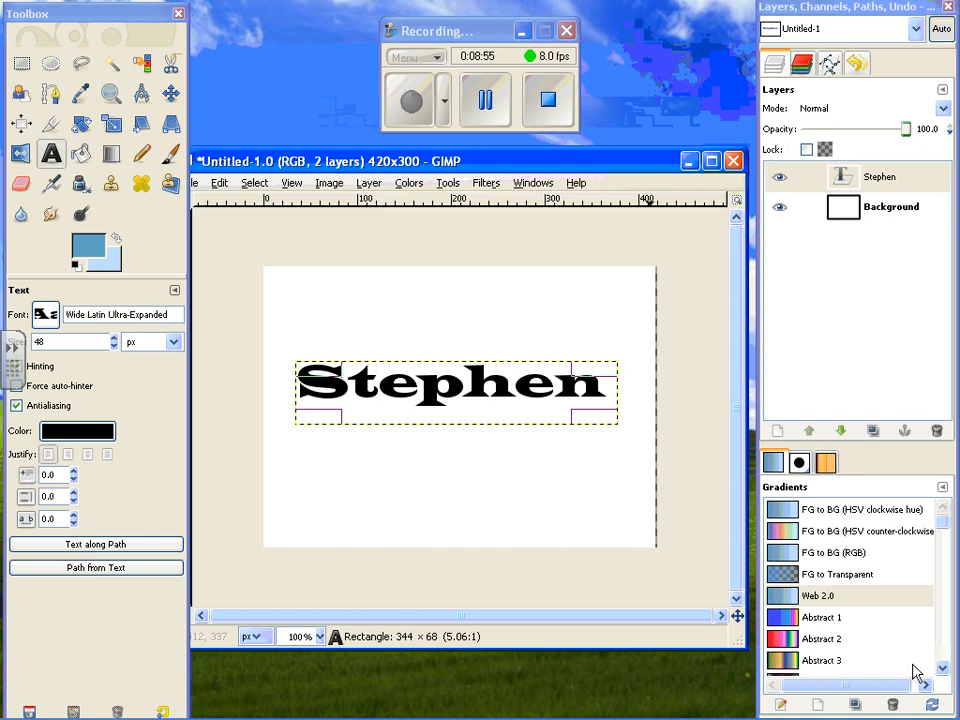
{"action": "left_click", "coordinate": [845, 597]}
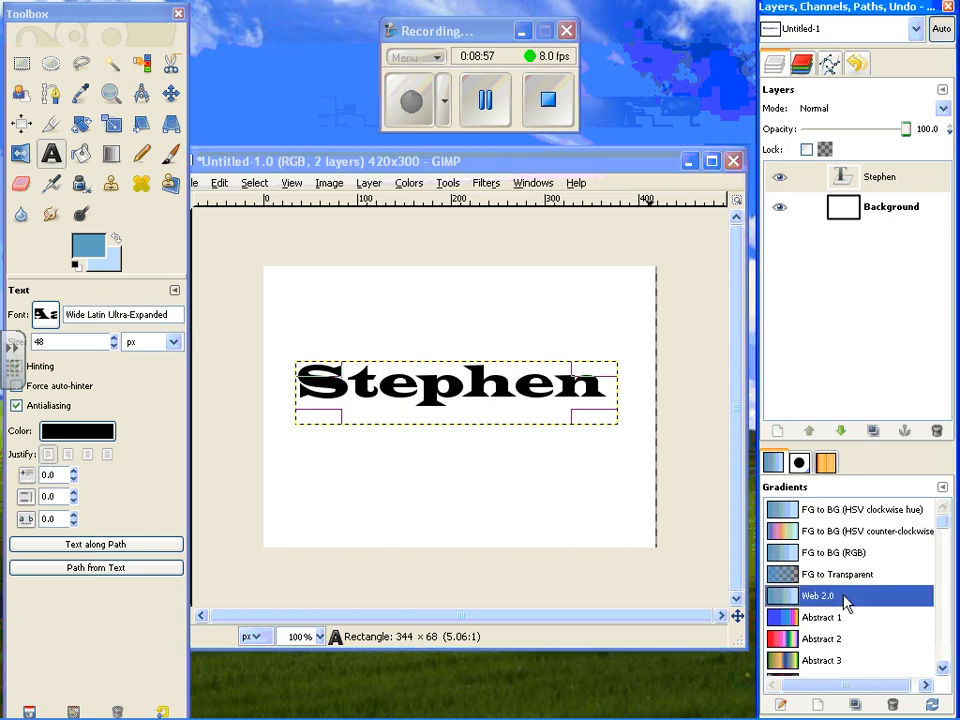
Lock the alpha channel of the name's text layer and apply the Web 2.0 gradient vertically across the letters with the Blend tool.
{"action": "left_click", "coordinate": [806, 150]}
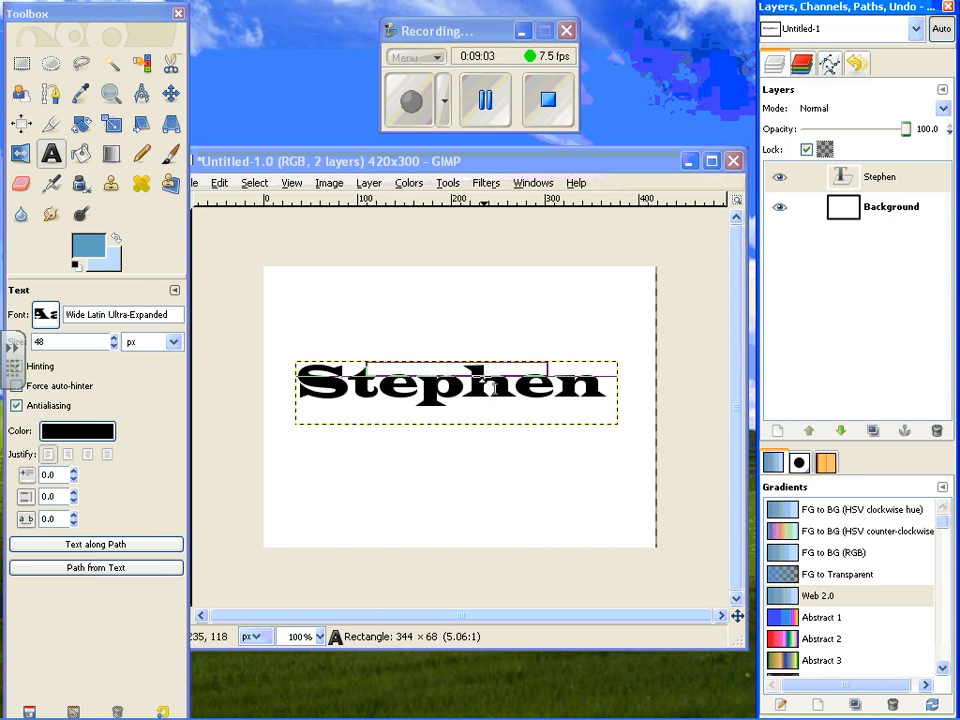
{"action": "left_click", "coordinate": [111, 154]}
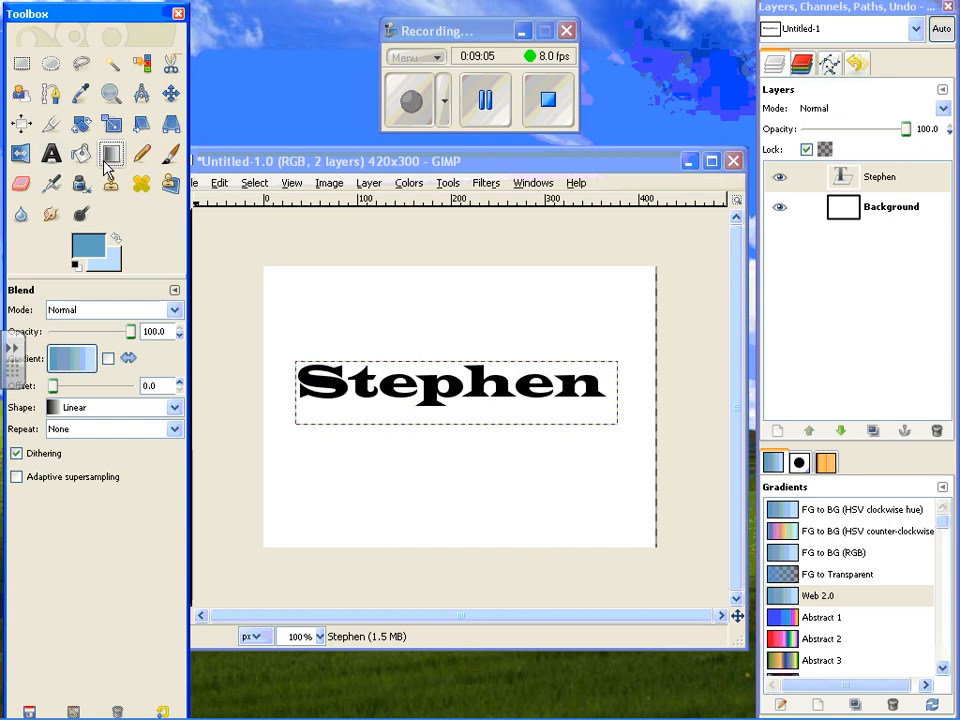
{"action": "left_click_drag", "start_coordinate": [453, 358], "coordinate": [452, 468]}
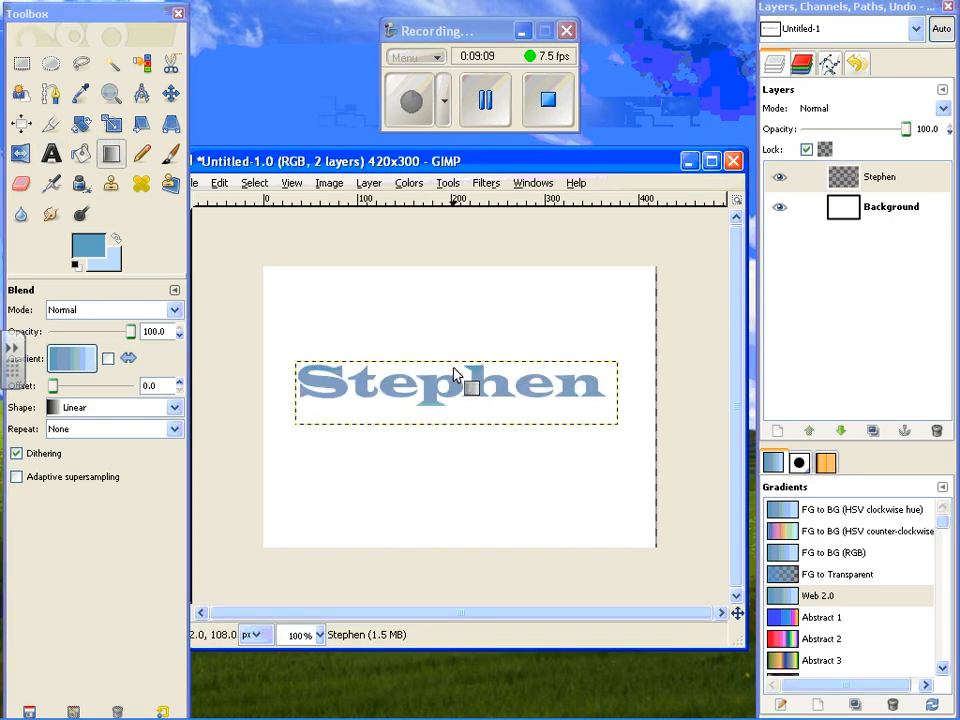
Reapply the linear gradient vertically over the name at varying lengths, finishing with one from just above the letters to their baseline.
{"action": "mouse_move", "coordinate": [453, 375]}
{"action": "left_mouse_down"}
{"action": "mouse_move", "coordinate": [451, 419]}
{"action": "mouse_move", "coordinate": [449, 374]}
{"action": "mouse_move", "coordinate": [393, 397]}
{"action": "mouse_move", "coordinate": [486, 396]}
{"action": "mouse_move", "coordinate": [449, 368]}
{"action": "mouse_move", "coordinate": [450, 393]}
{"action": "left_mouse_up"}
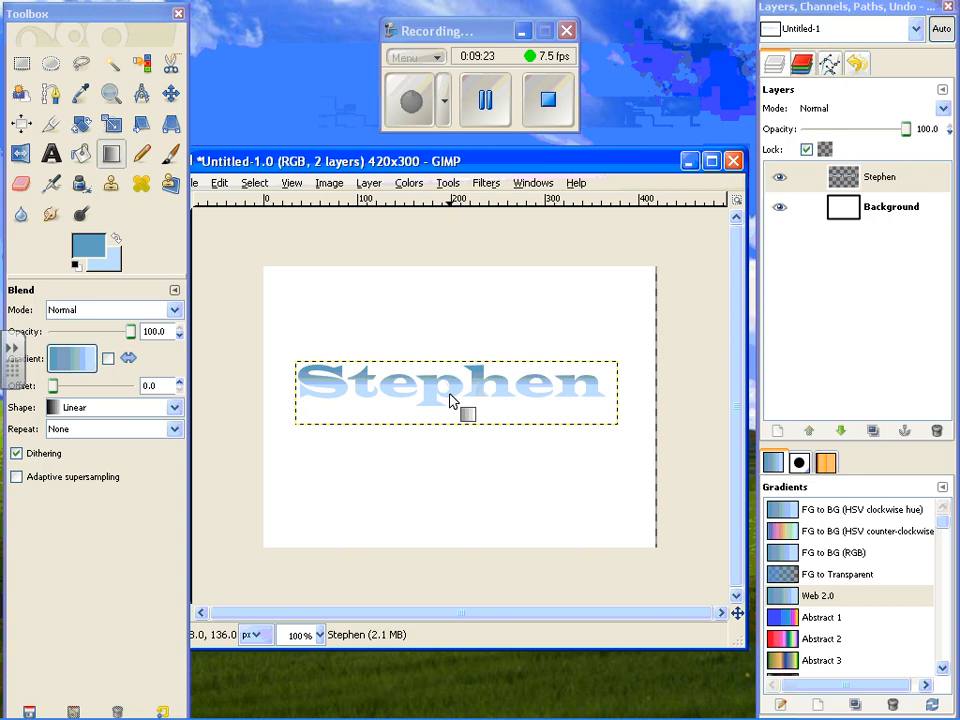
{"action": "left_click_drag", "start_coordinate": [441, 366], "coordinate": [443, 413]}
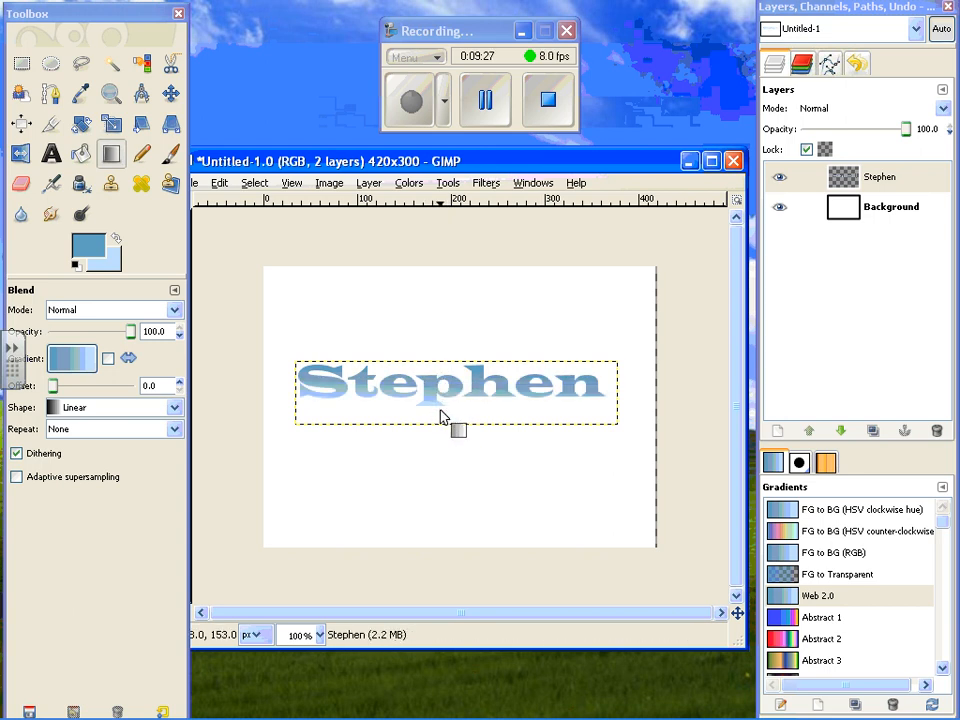
{"action": "left_click_drag", "start_coordinate": [445, 350], "coordinate": [447, 412]}
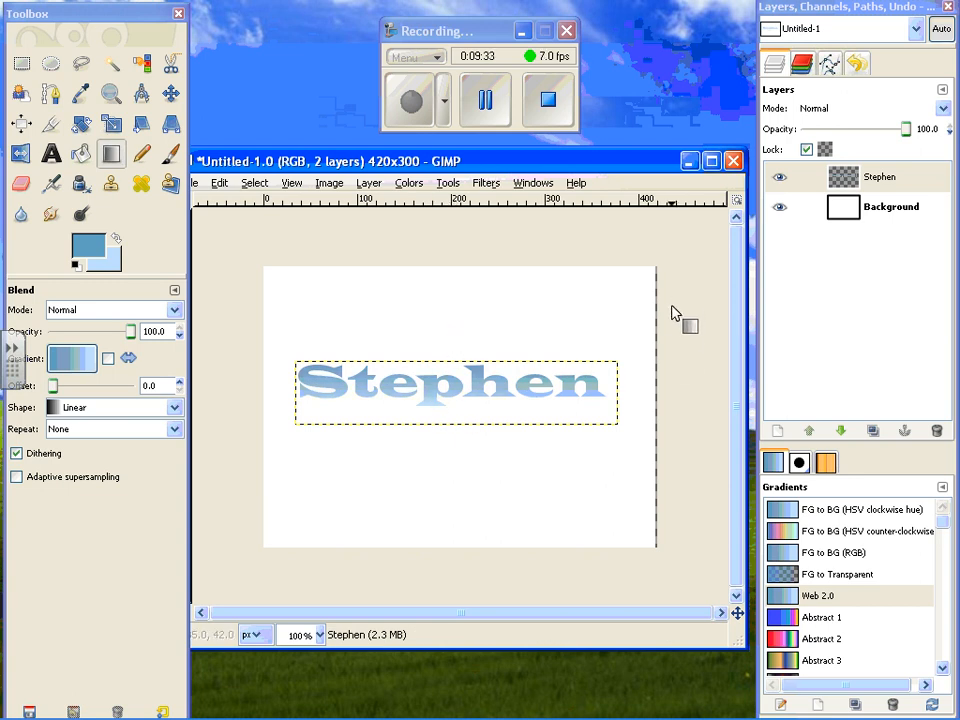
{"action": "left_click_drag", "start_coordinate": [452, 338], "coordinate": [451, 539]}
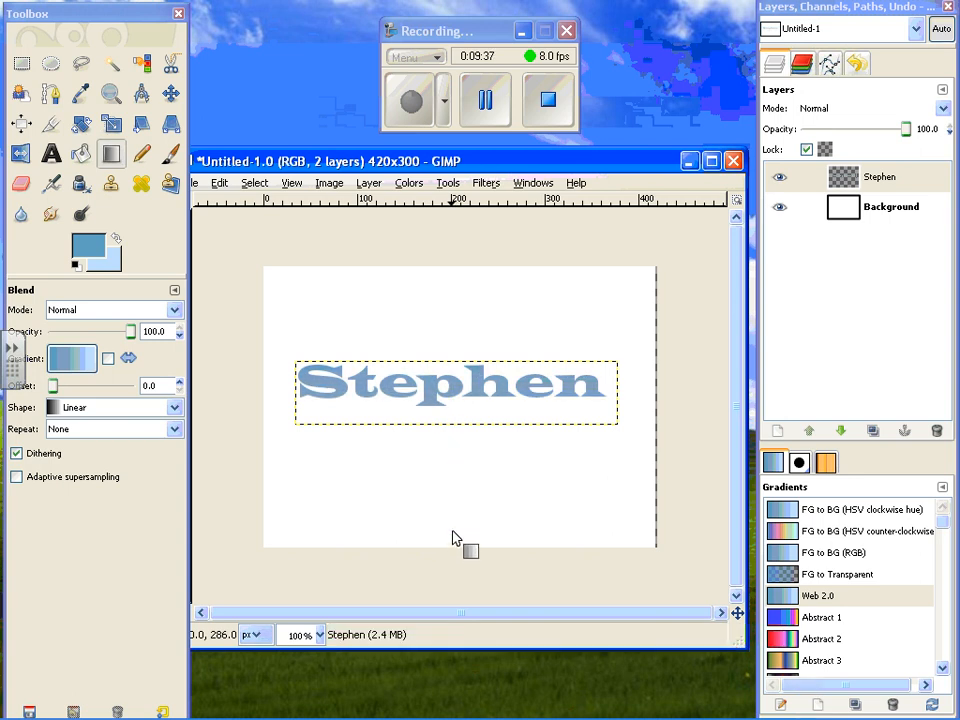
{"action": "left_click_drag", "start_coordinate": [465, 319], "coordinate": [453, 396]}
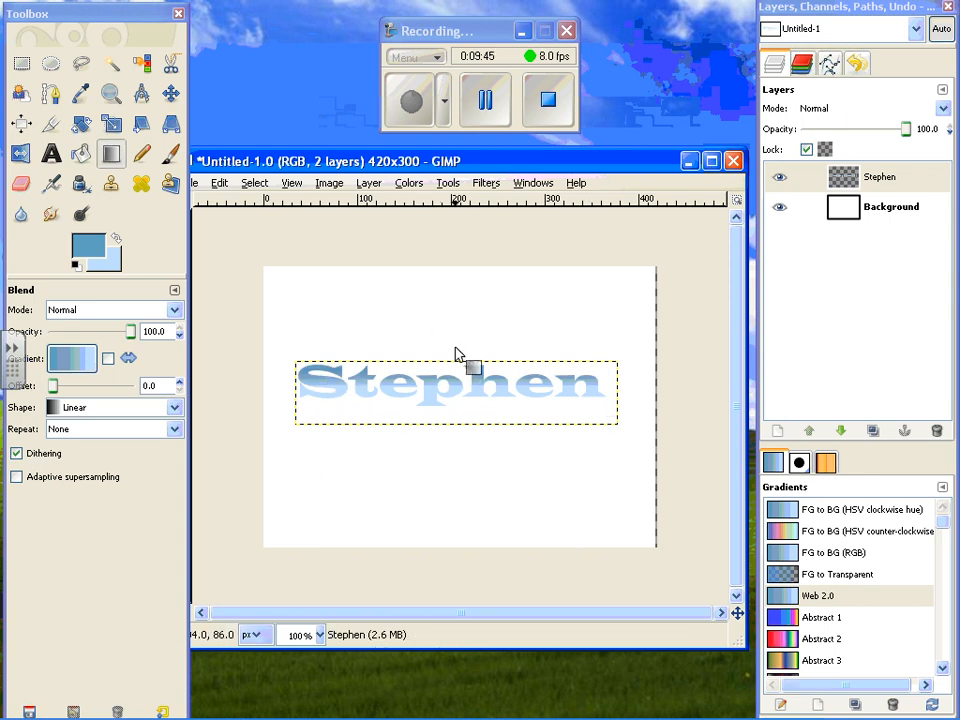
{"action": "left_click_drag", "start_coordinate": [455, 345], "coordinate": [455, 448]}
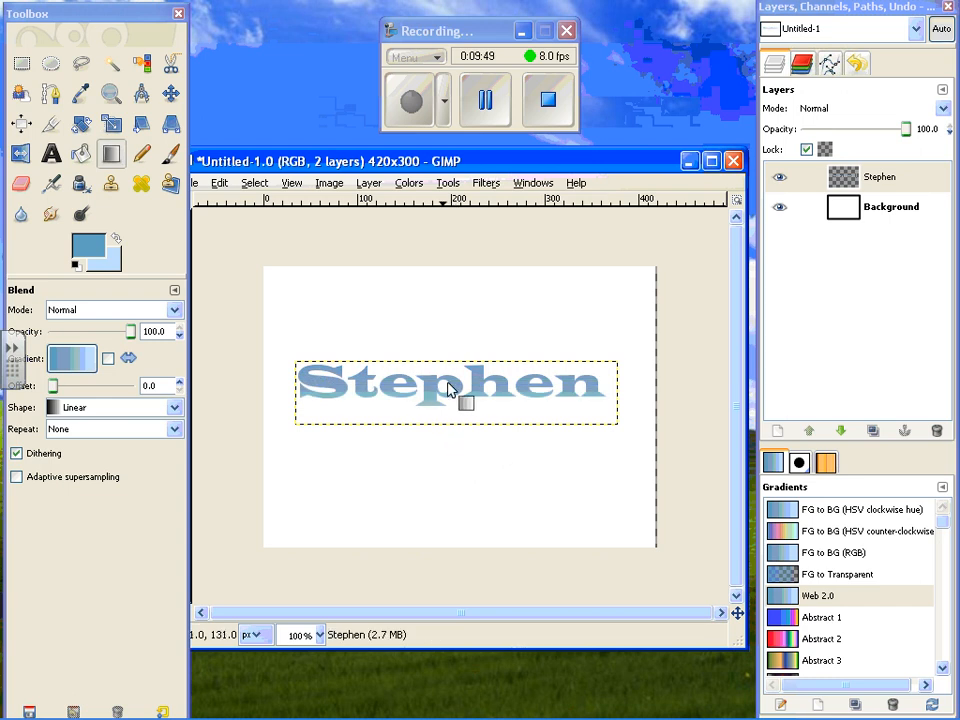
{"action": "left_click_drag", "start_coordinate": [457, 368], "coordinate": [457, 417]}
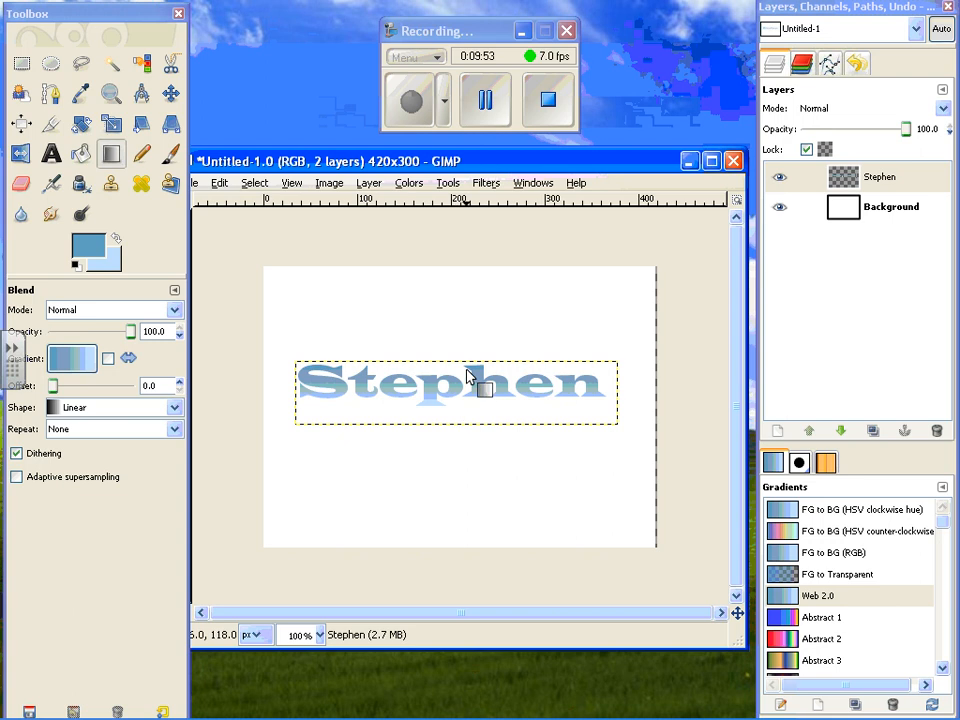
{"action": "left_click_drag", "start_coordinate": [460, 367], "coordinate": [464, 414]}
{"action": "left_click_drag", "start_coordinate": [459, 357], "coordinate": [465, 410]}
{"action": "left_click_drag", "start_coordinate": [462, 366], "coordinate": [460, 420]}
{"action": "left_click_drag", "start_coordinate": [463, 342], "coordinate": [462, 388]}
{"action": "left_click_drag", "start_coordinate": [463, 395], "coordinate": [466, 396]}
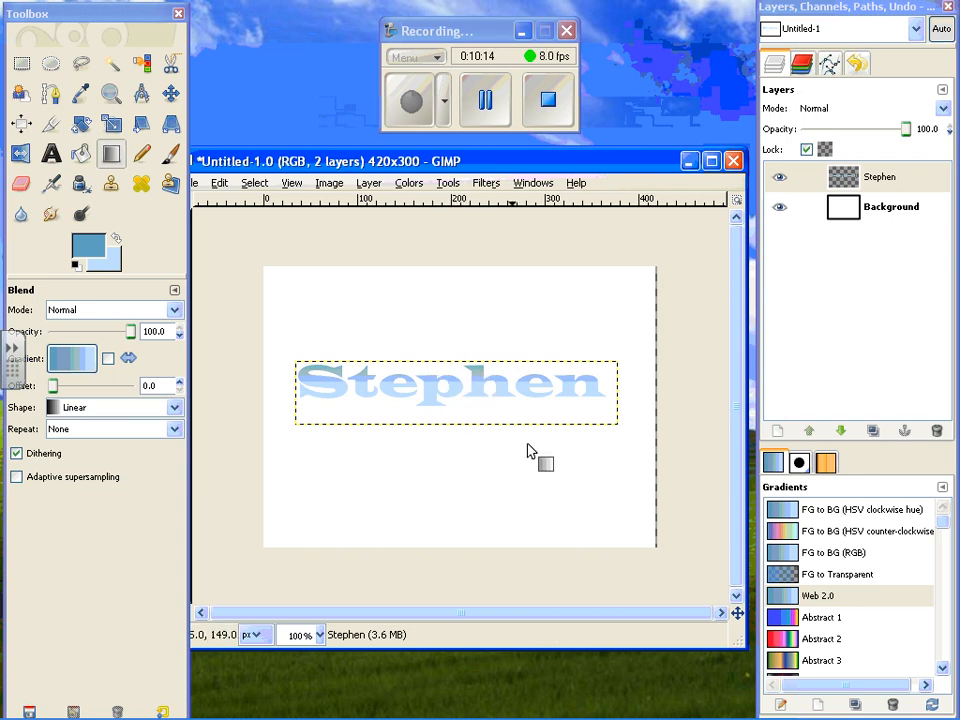
{"action": "left_click_drag", "start_coordinate": [455, 357], "coordinate": [456, 401]}
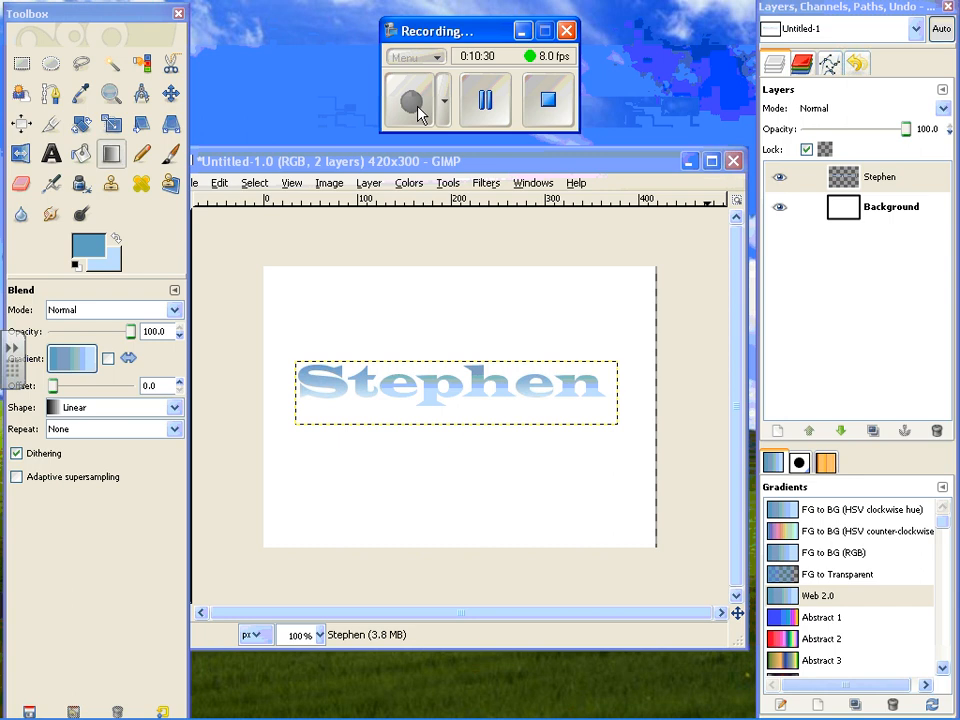
Create a selection of the letters from the name layer's alpha.
{"action": "right_click", "coordinate": [895, 181]}
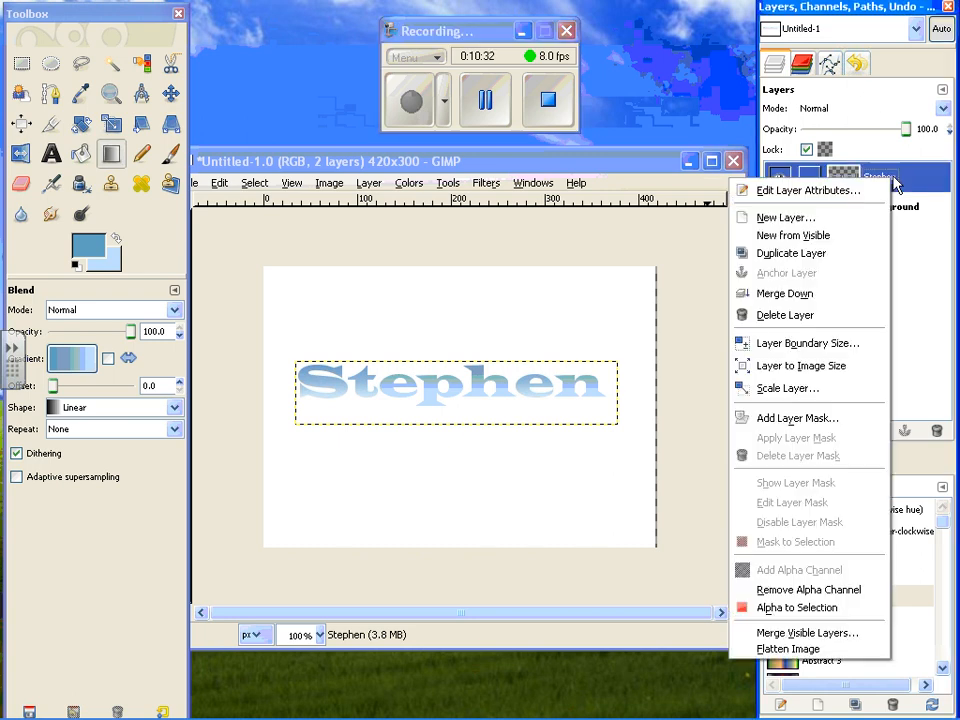
{"action": "left_click", "coordinate": [913, 183]}
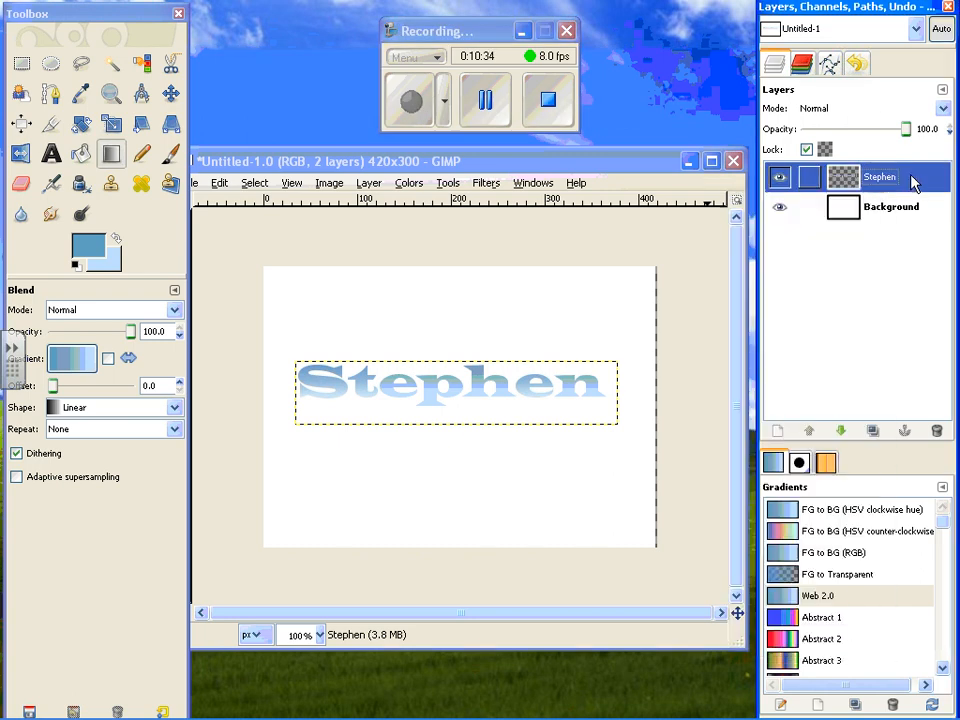
{"action": "right_click", "coordinate": [913, 183]}
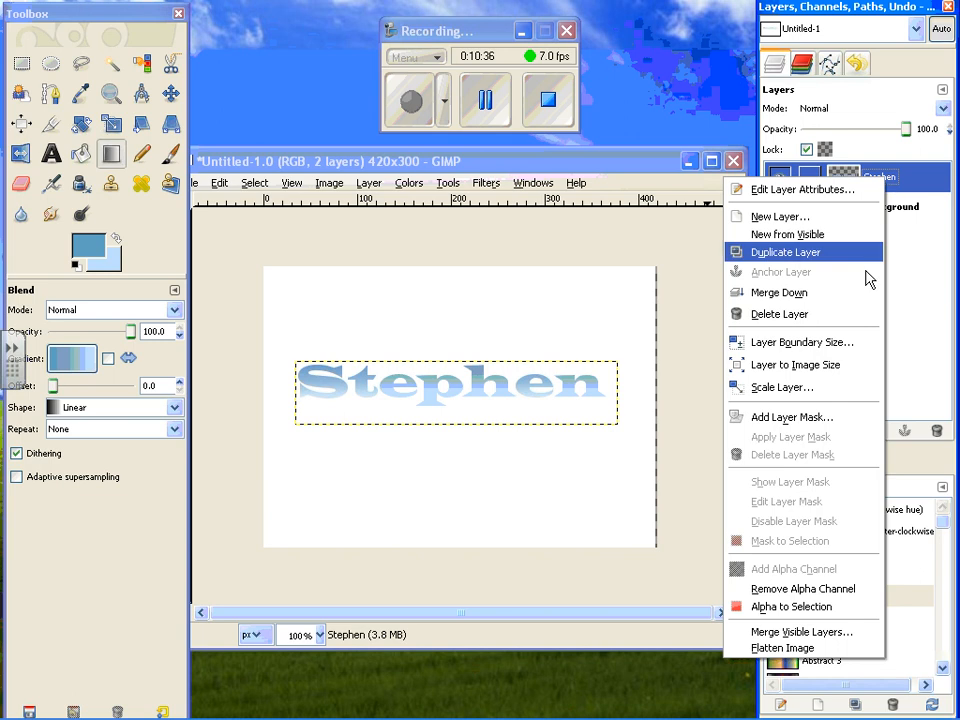
{"action": "left_click", "coordinate": [837, 609]}
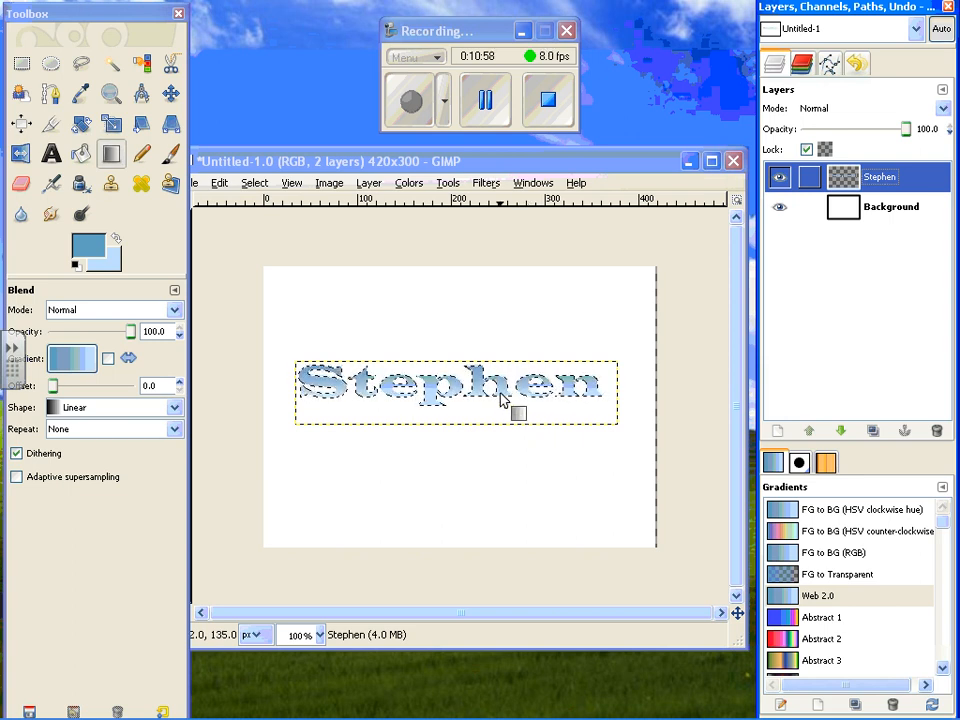
Grow the letter selection by 3 pixels.
{"action": "left_click", "coordinate": [246, 185]}
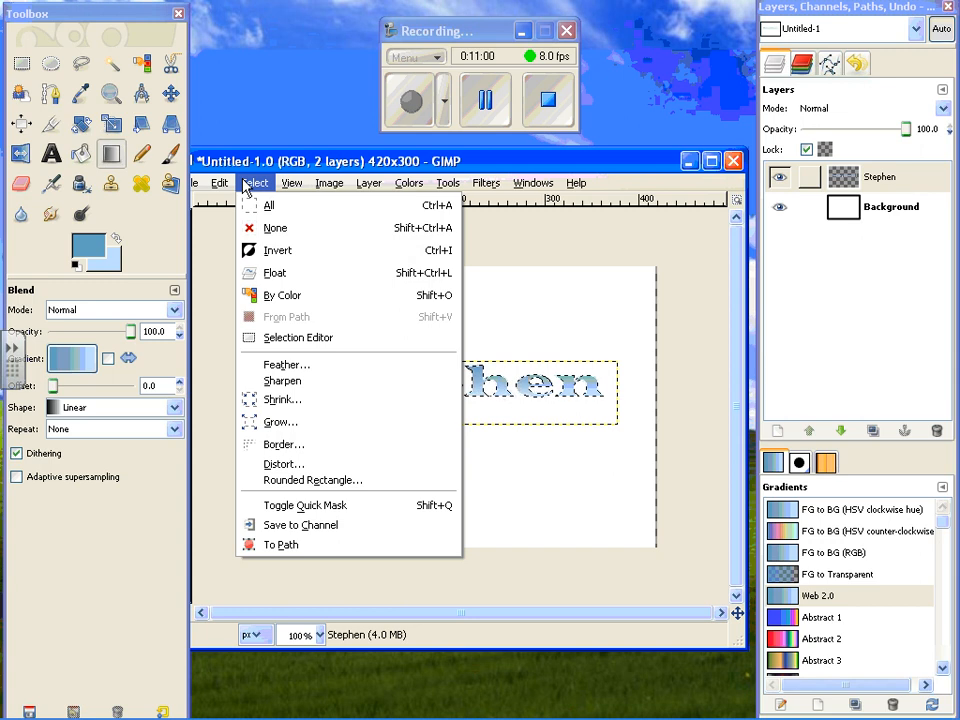
{"action": "left_click", "coordinate": [262, 422]}
{"action": "left_click_drag", "start_coordinate": [445, 368], "coordinate": [435, 154]}
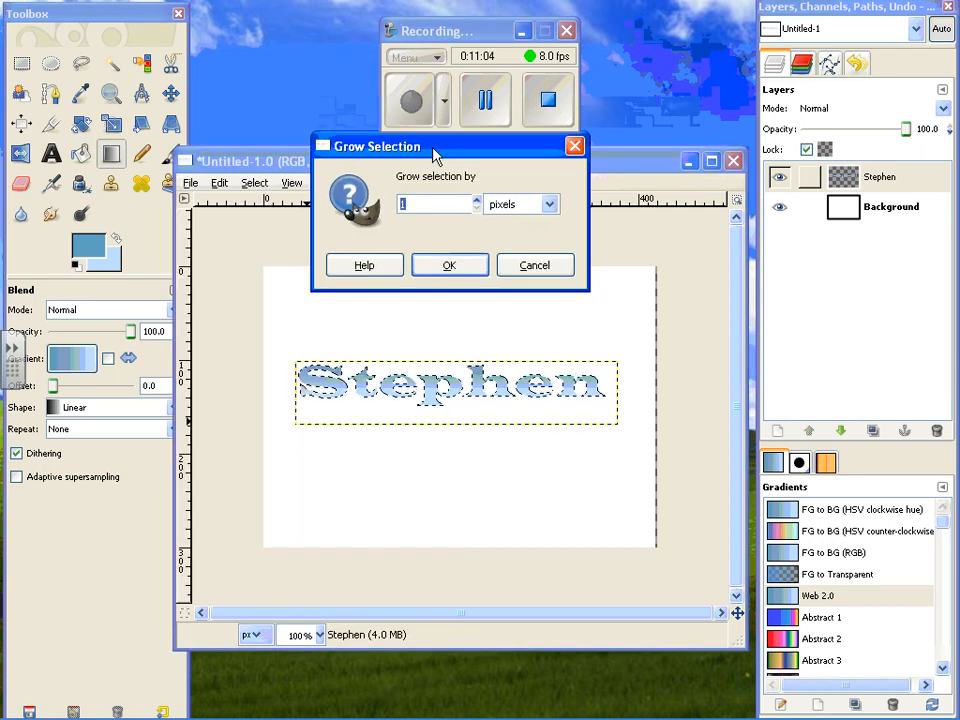
{"action": "left_click", "coordinate": [478, 200]}
{"action": "left_click", "coordinate": [478, 200]}
{"action": "left_click", "coordinate": [465, 266]}
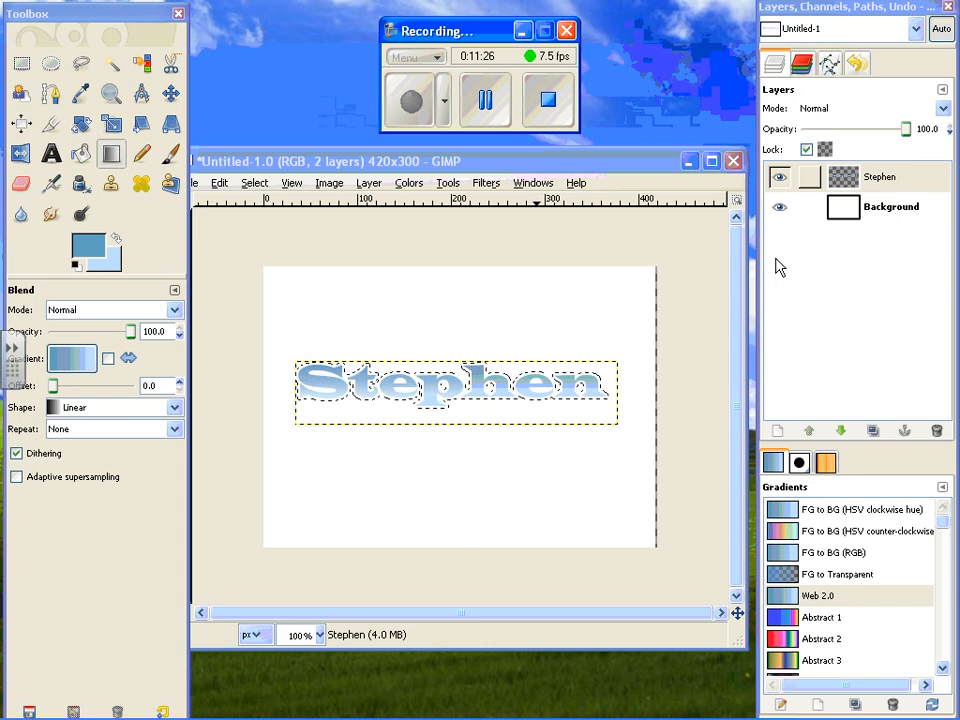
Add a new 420 × 300 px layer named Border with a transparent fill.
{"action": "left_click", "coordinate": [778, 433]}
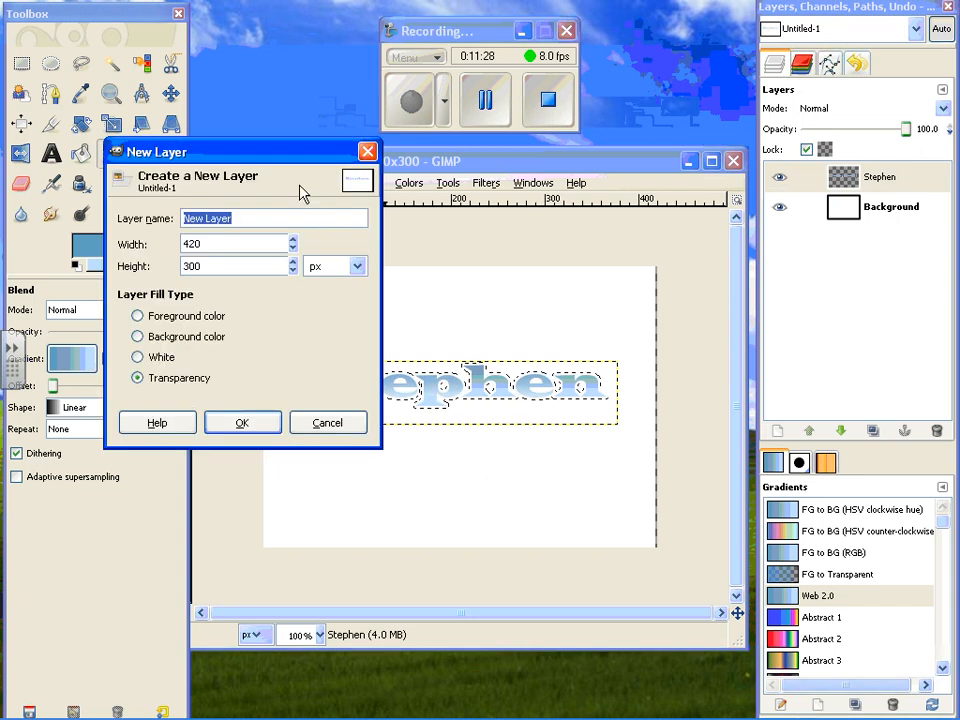
{"action": "type", "text": "Border"}
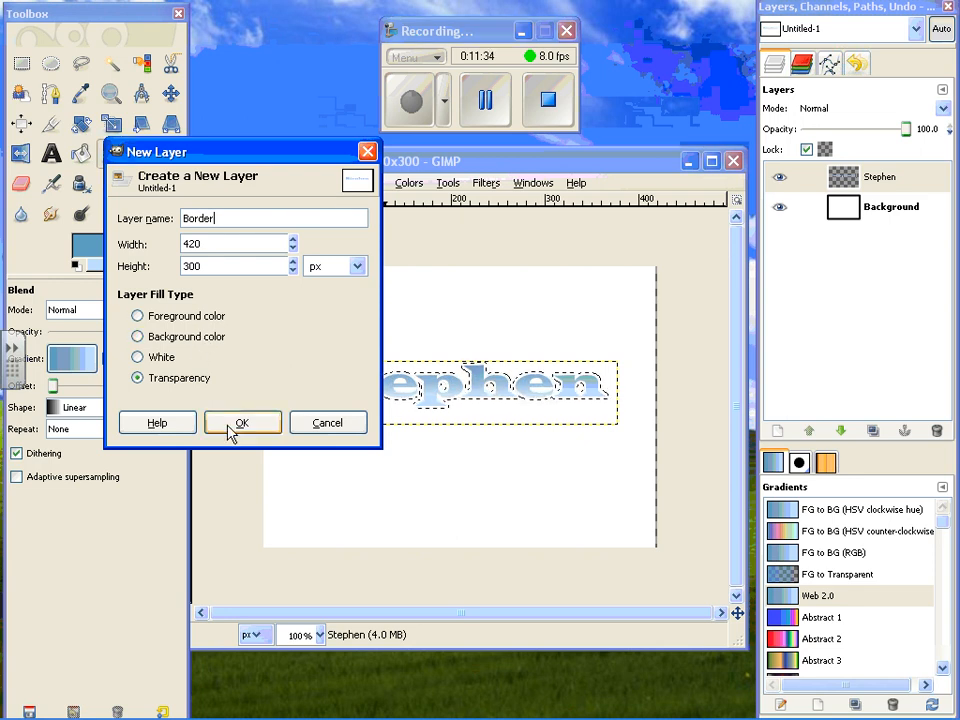
{"action": "left_click", "coordinate": [229, 425]}
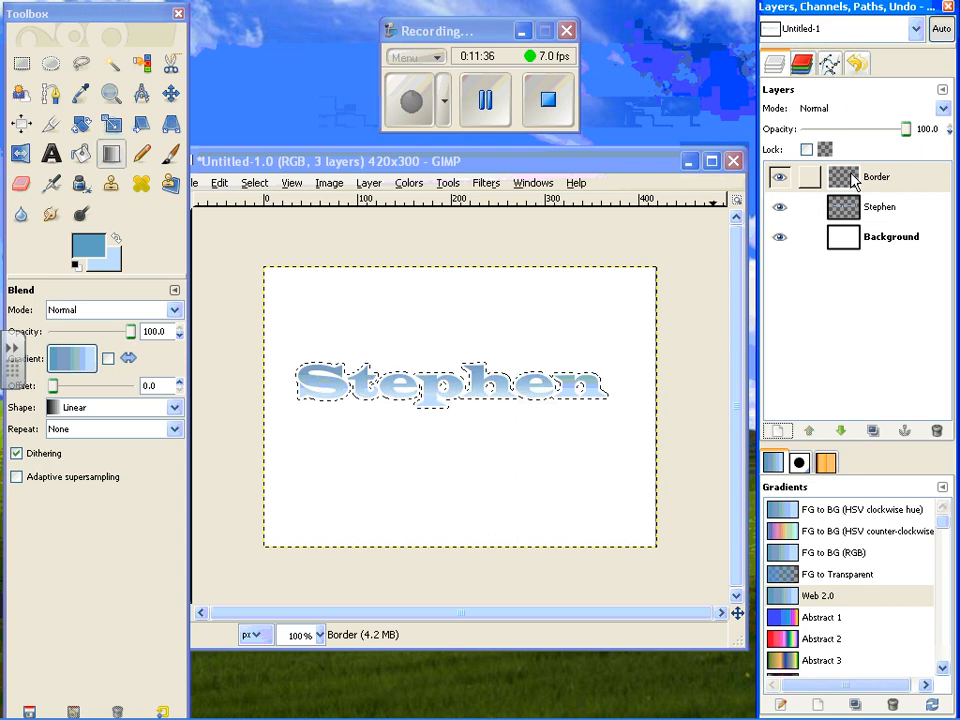
Activate Bucket Fill and set the foreground color to the dark blue 293a47.
{"action": "left_click", "coordinate": [84, 155]}
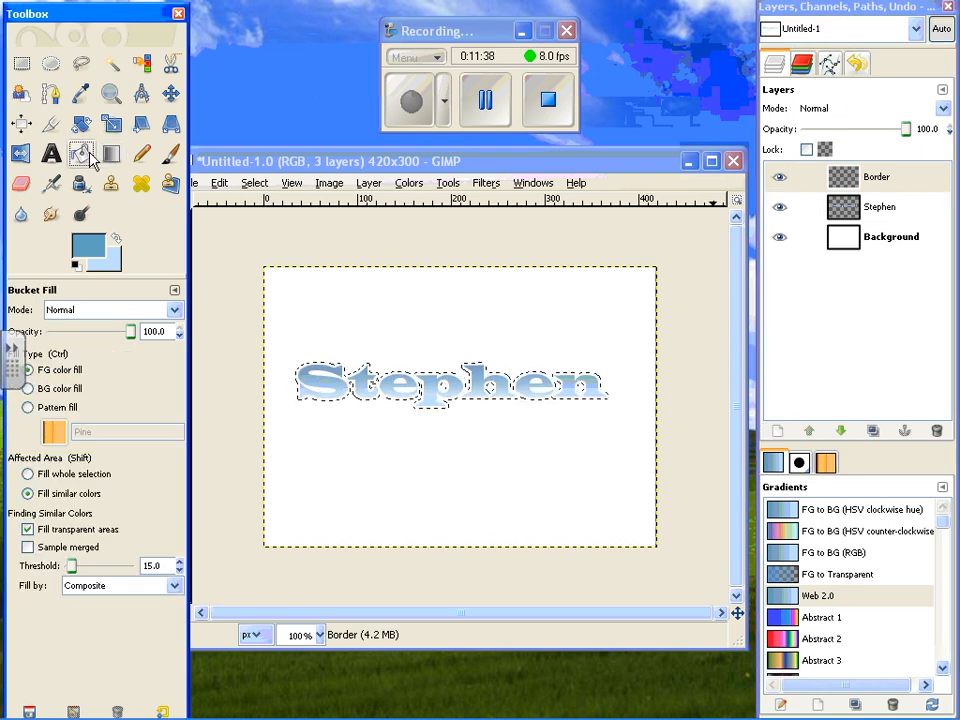
{"action": "left_click", "coordinate": [88, 248]}
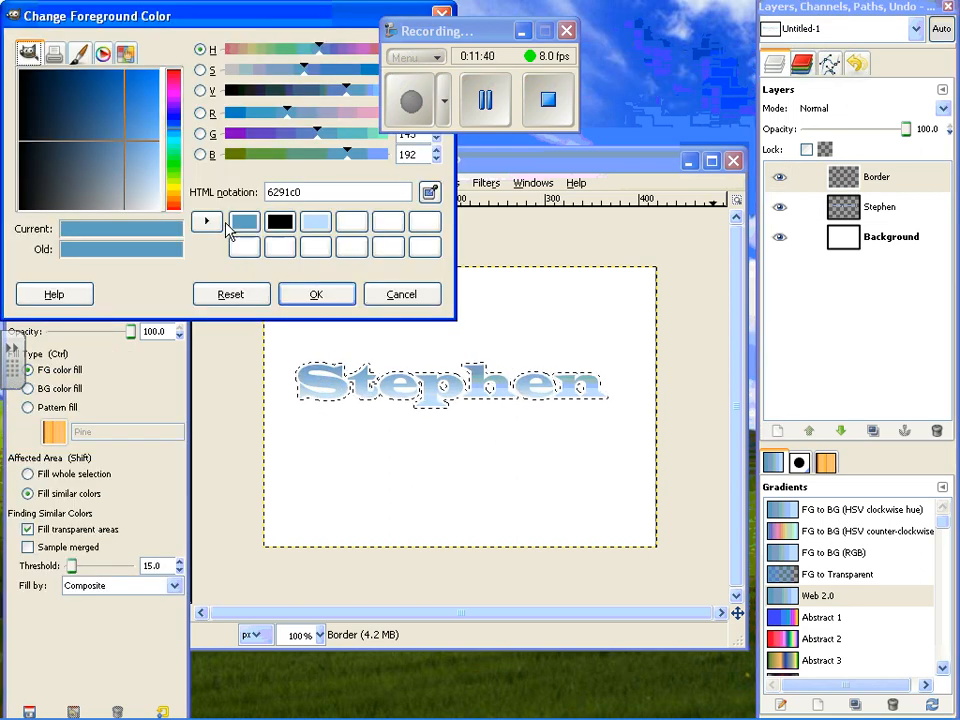
{"action": "left_click_drag", "start_coordinate": [322, 191], "coordinate": [253, 190]}
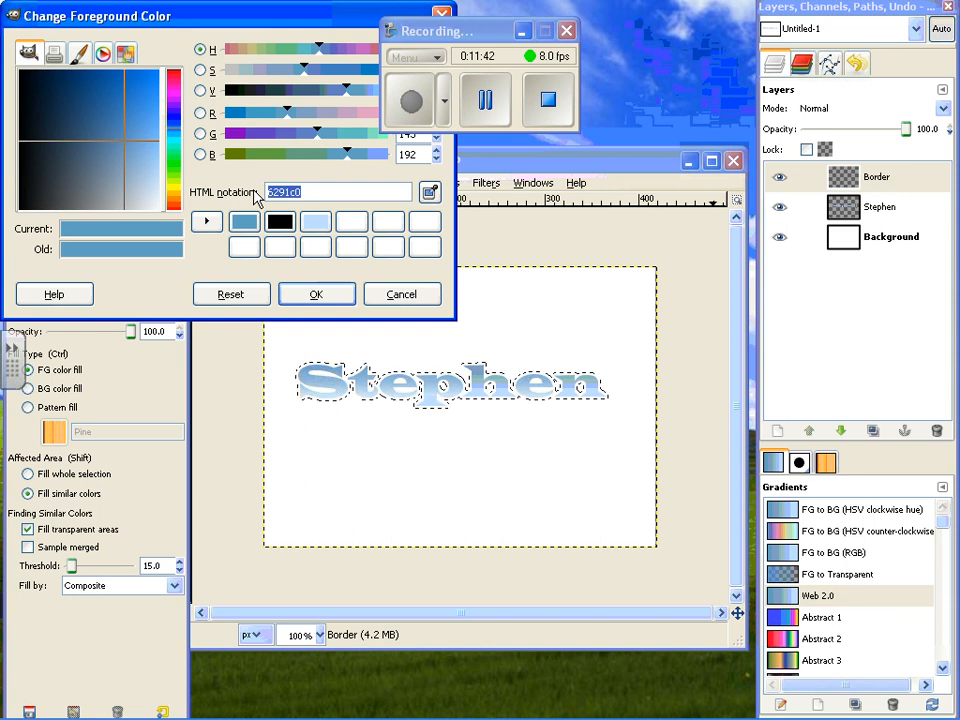
{"action": "type", "text": "2"}
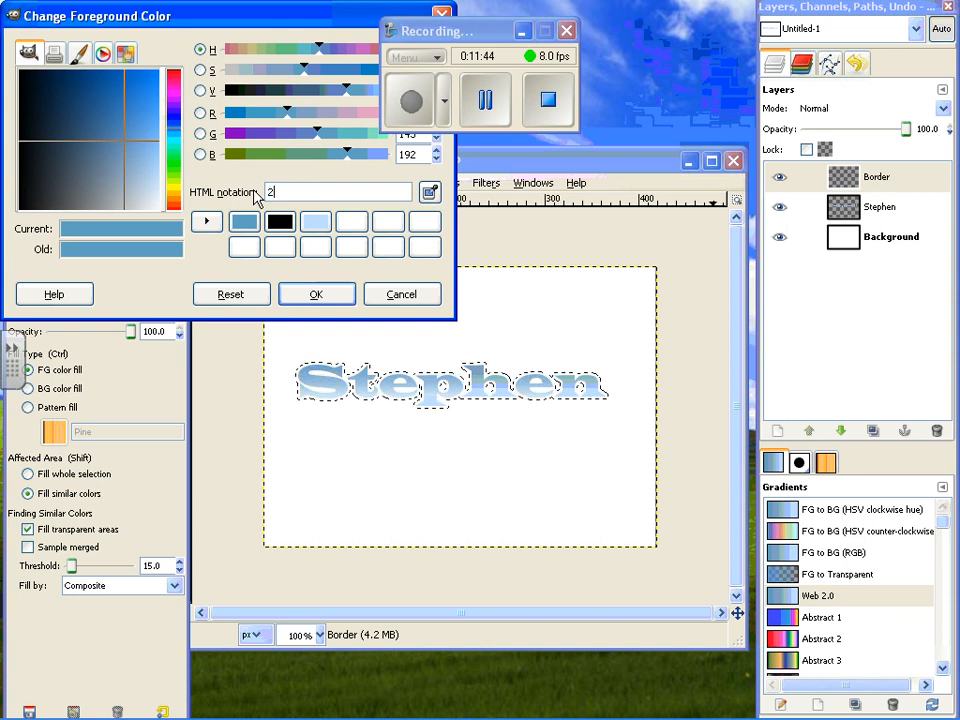
{"action": "type", "text": "93"}
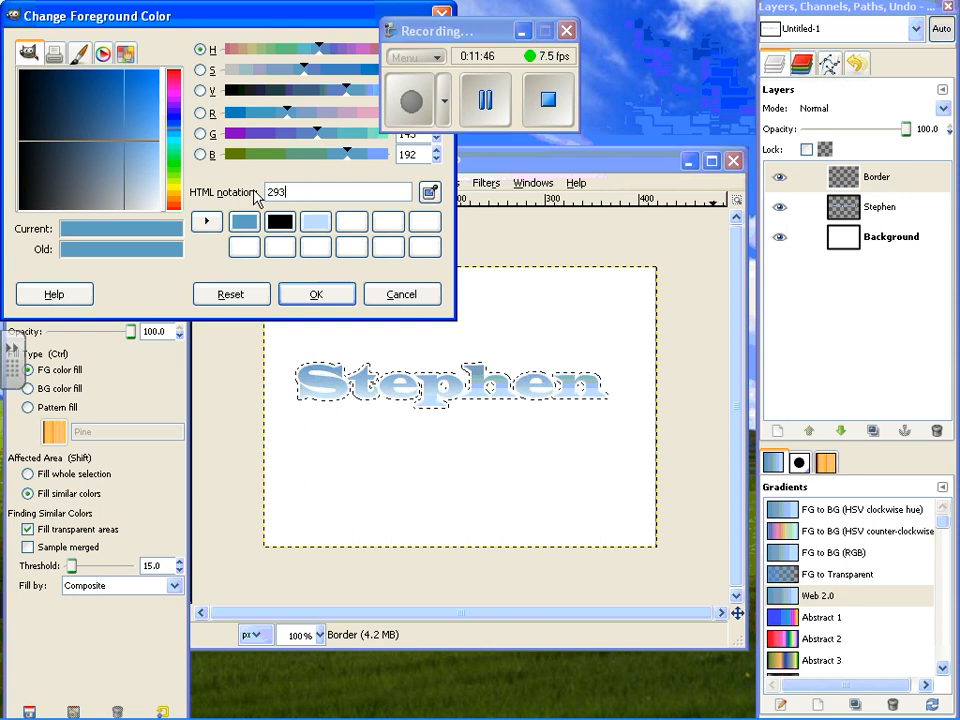
{"action": "type", "text": "a4"}
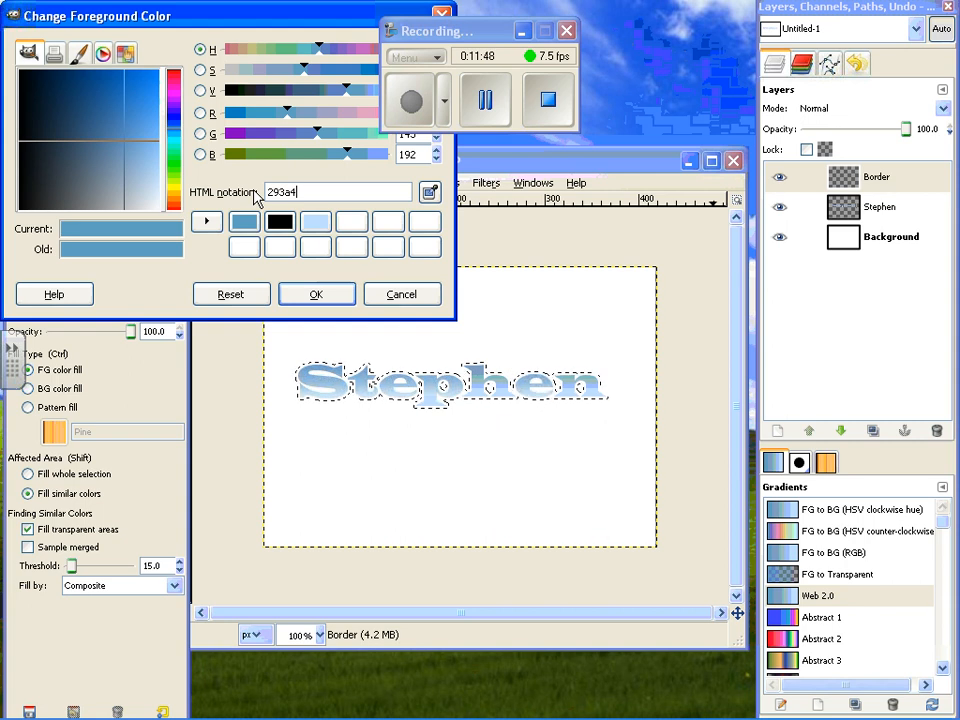
{"action": "type", "text": "7"}
{"action": "key", "text": "Return"}
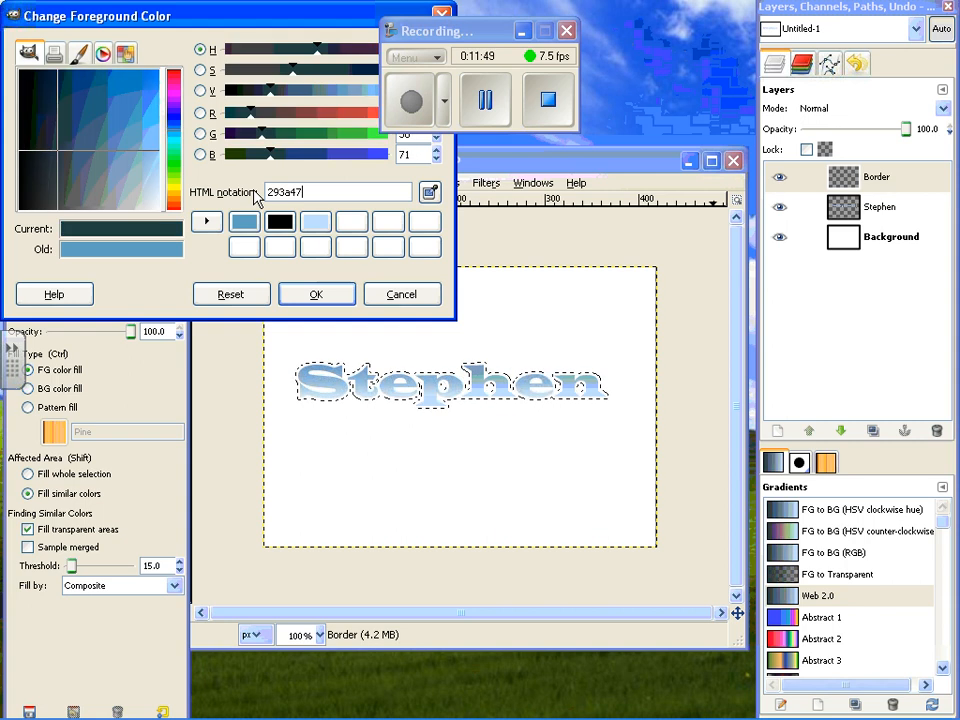
{"action": "left_click", "coordinate": [330, 293]}
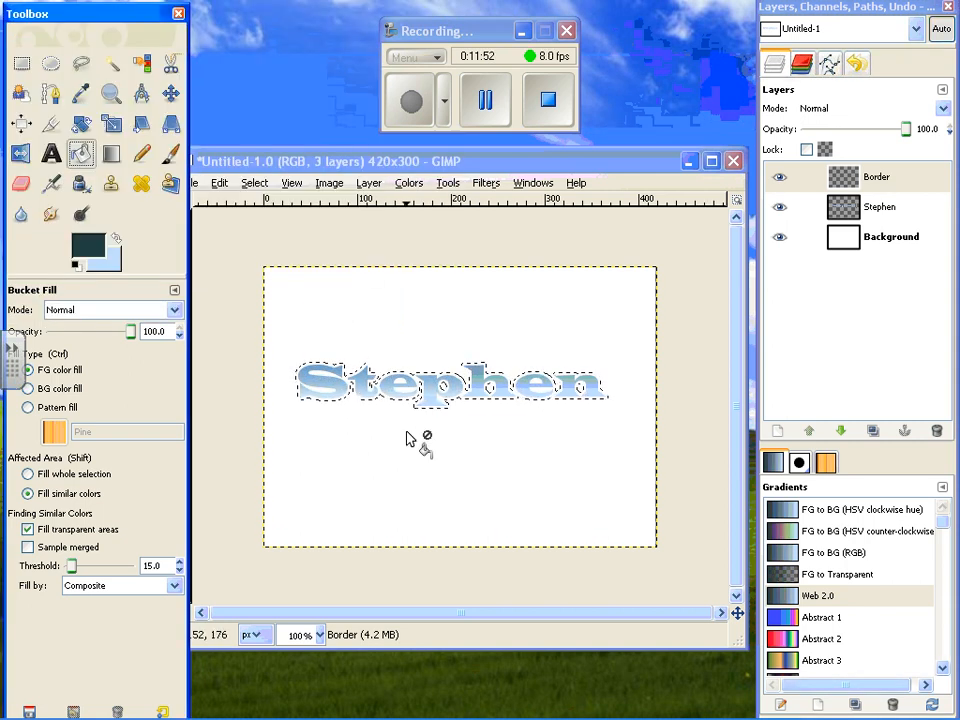
Fill the grown selection on the Border layer with the foreground color and lower that layer beneath the name layer.
{"action": "left_click", "coordinate": [431, 390]}
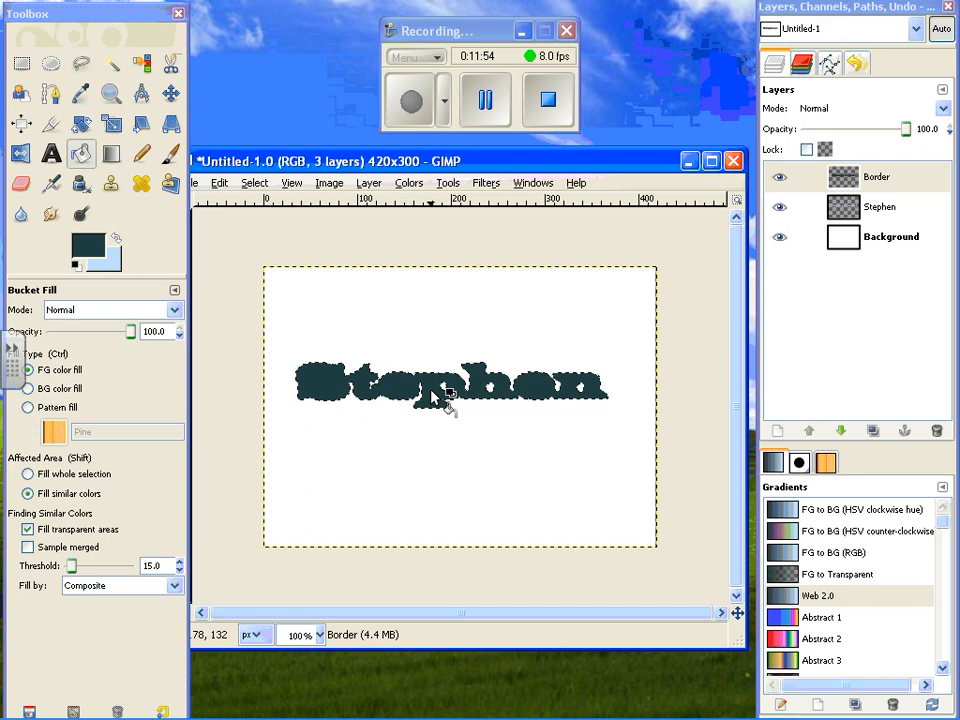
{"action": "left_click", "coordinate": [873, 180]}
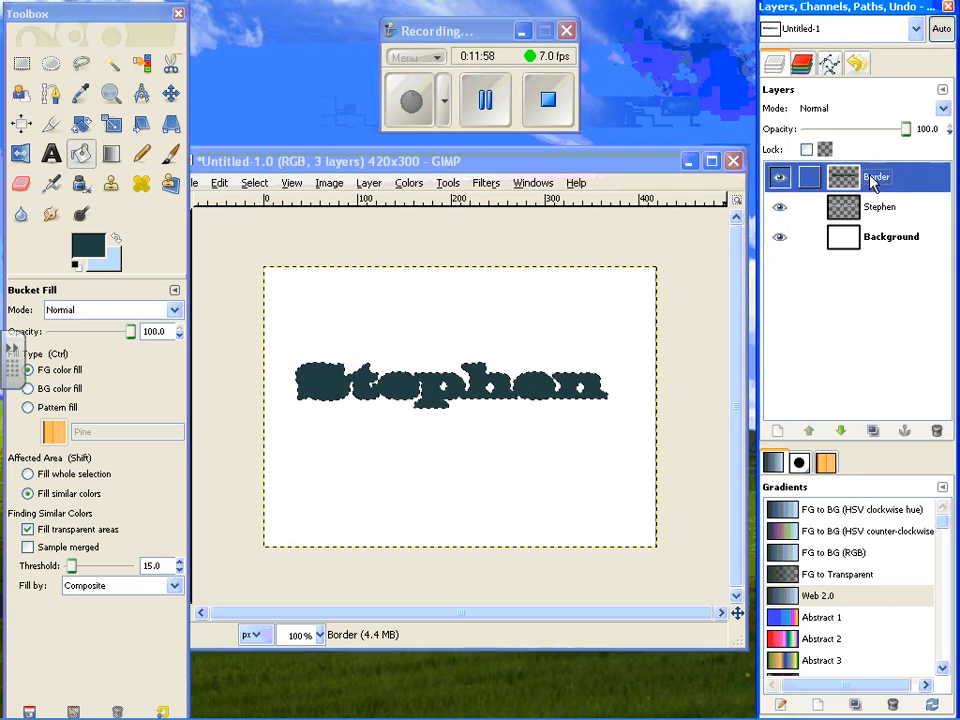
{"action": "left_click", "coordinate": [845, 433]}
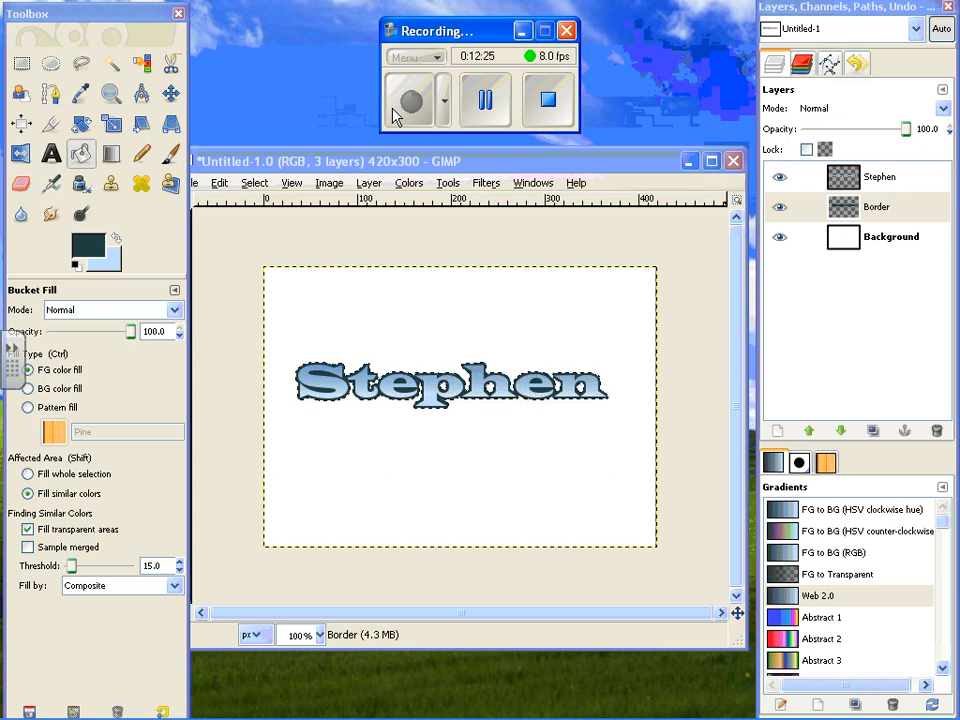
Duplicate the gradient-colored name layer and make the Border layer active.
{"action": "left_click", "coordinate": [897, 183]}
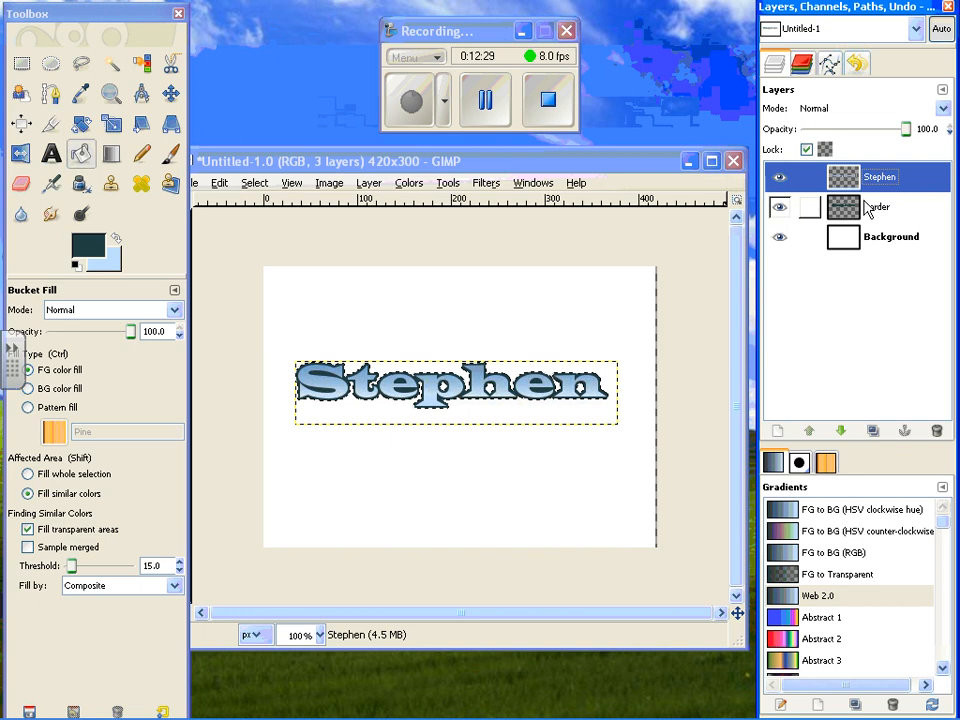
{"action": "left_click", "coordinate": [873, 431]}
{"action": "left_click", "coordinate": [800, 238]}
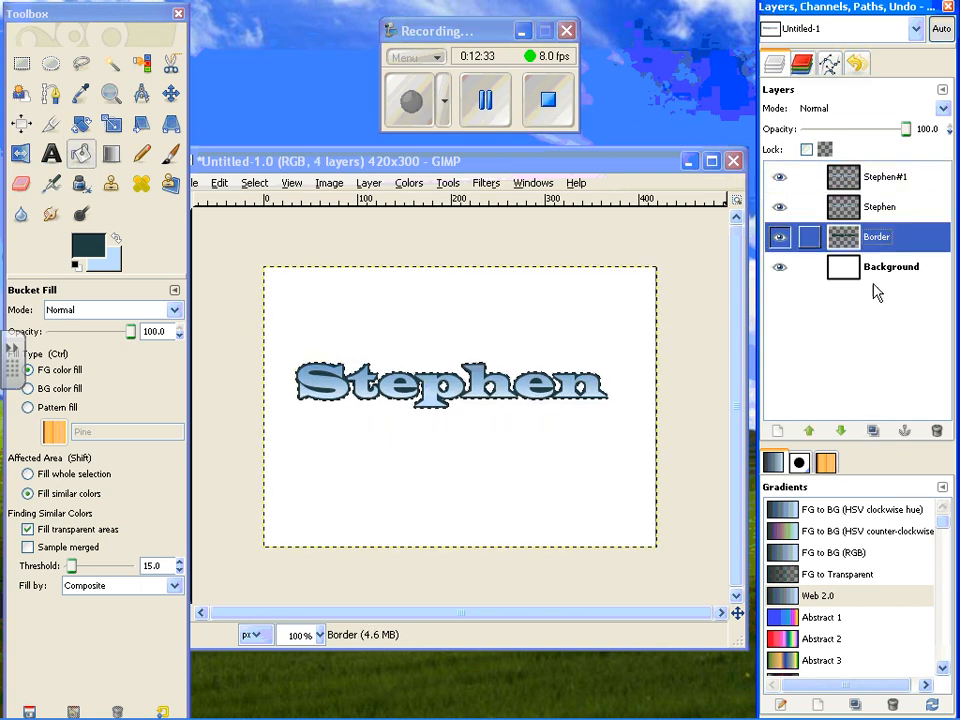
Duplicate the Border layer and hide the original name layer and the original Border layer.
{"action": "left_click", "coordinate": [873, 431]}
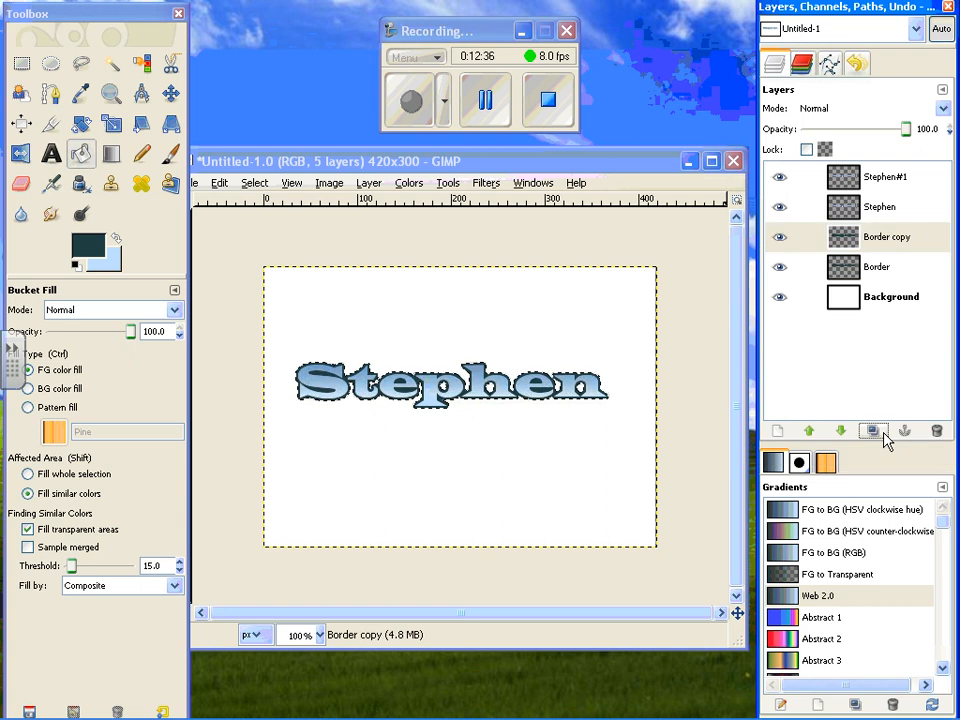
{"action": "left_click", "coordinate": [886, 240]}
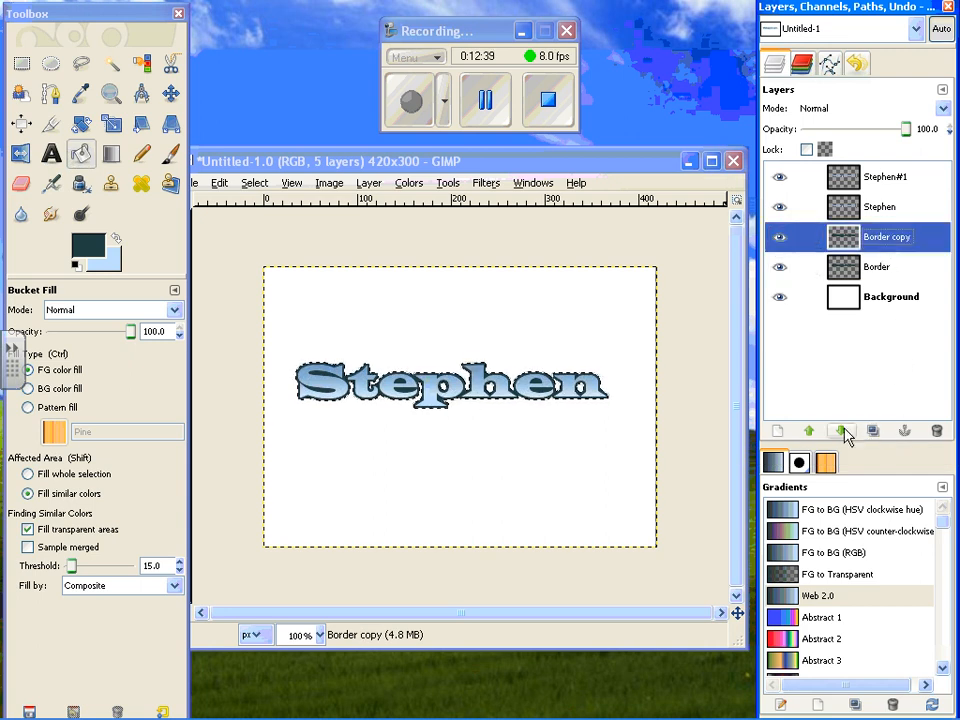
{"action": "left_click", "coordinate": [779, 206]}
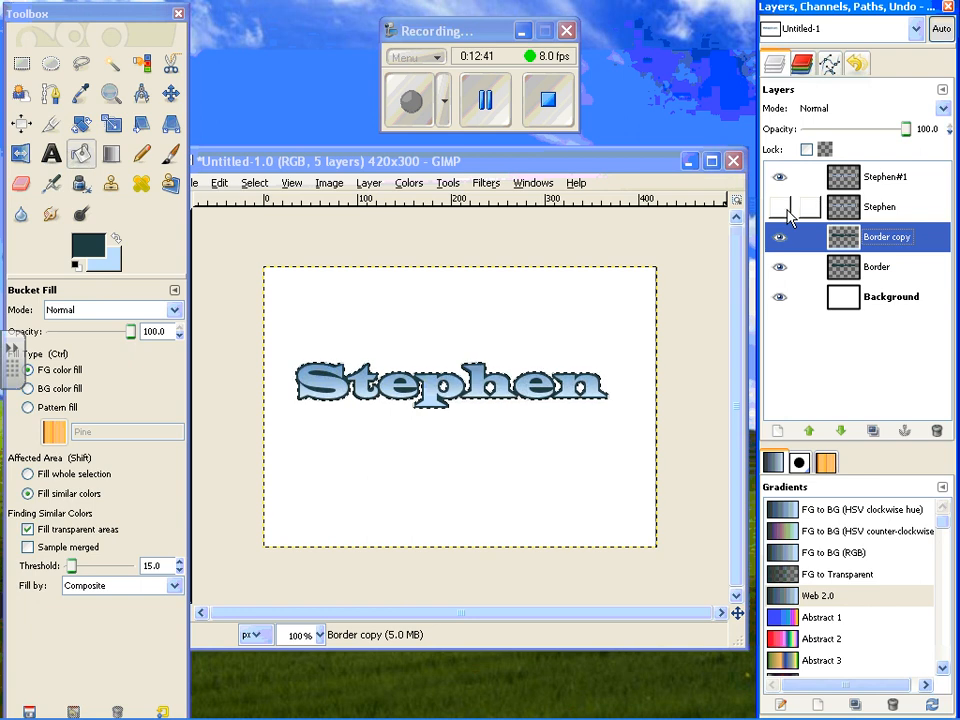
{"action": "left_click", "coordinate": [779, 266]}
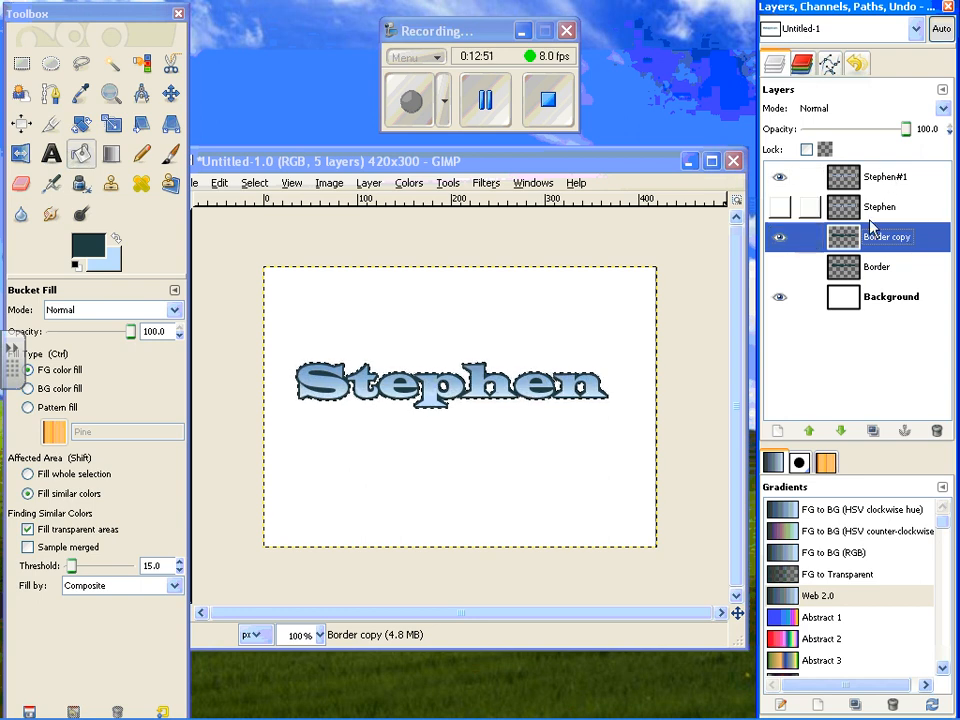
Raise the Border copy layer directly beneath the duplicated name layer and merge that name layer down into it.
{"action": "left_click", "coordinate": [809, 430]}
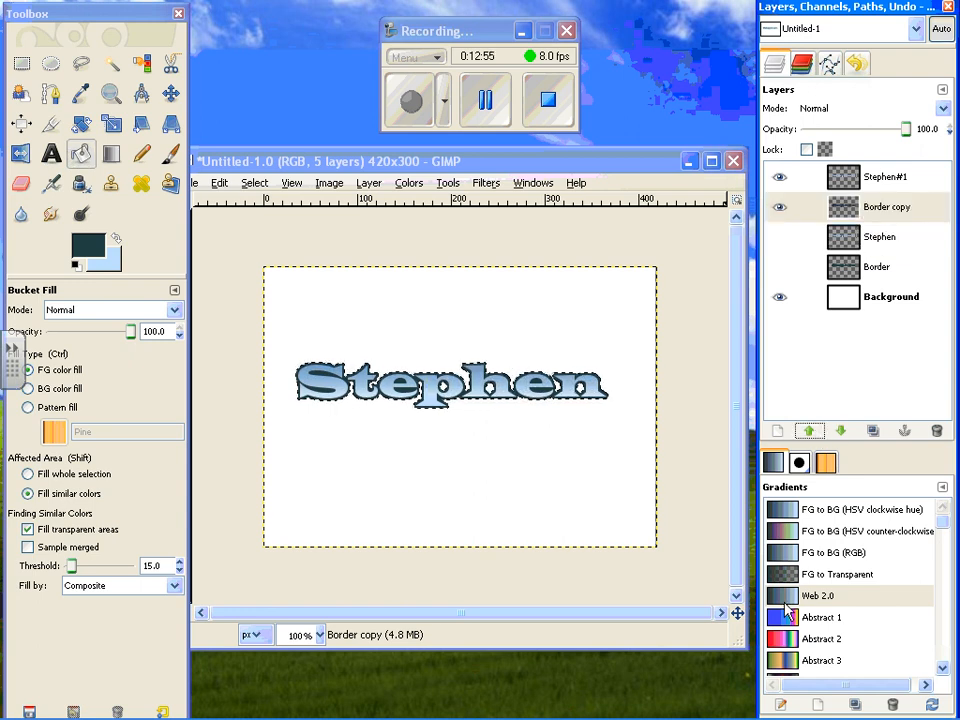
{"action": "left_click", "coordinate": [903, 180]}
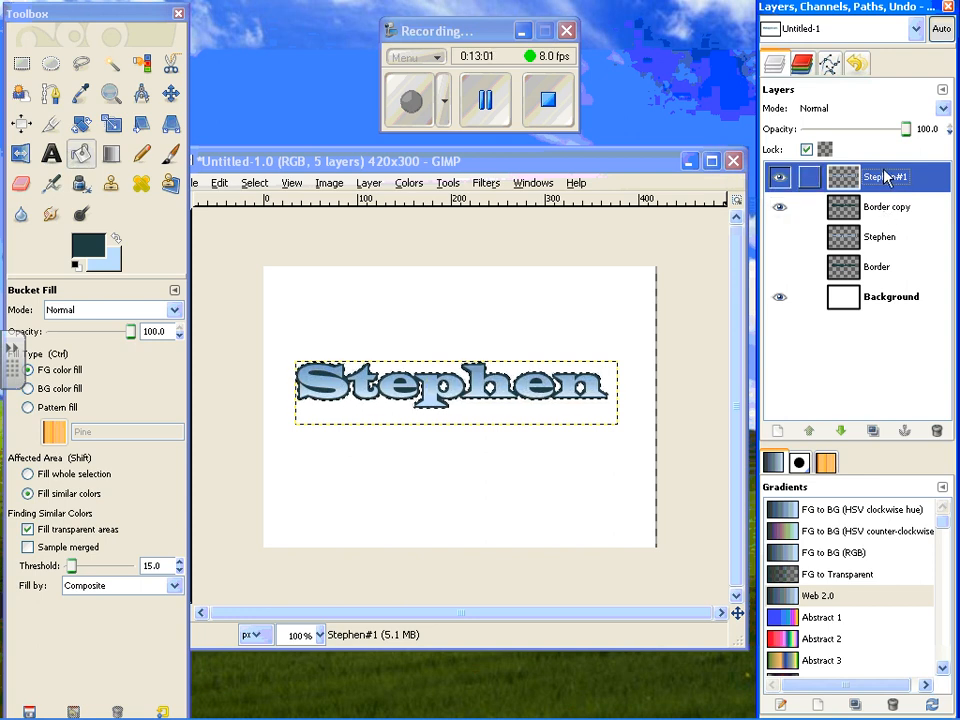
{"action": "right_click", "coordinate": [920, 184]}
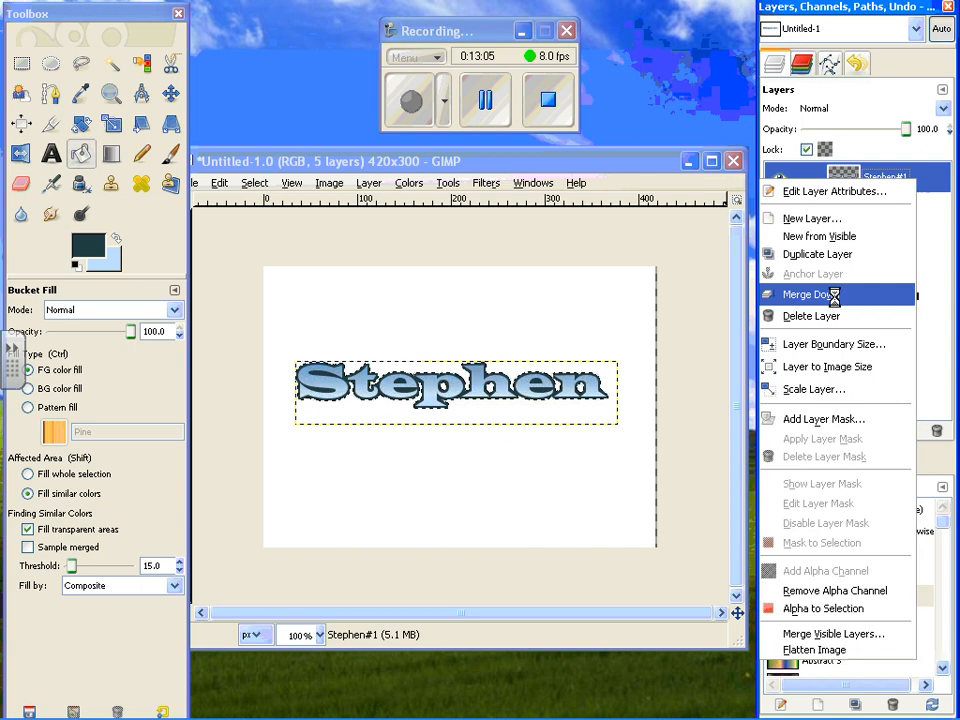
{"action": "left_click", "coordinate": [776, 296]}
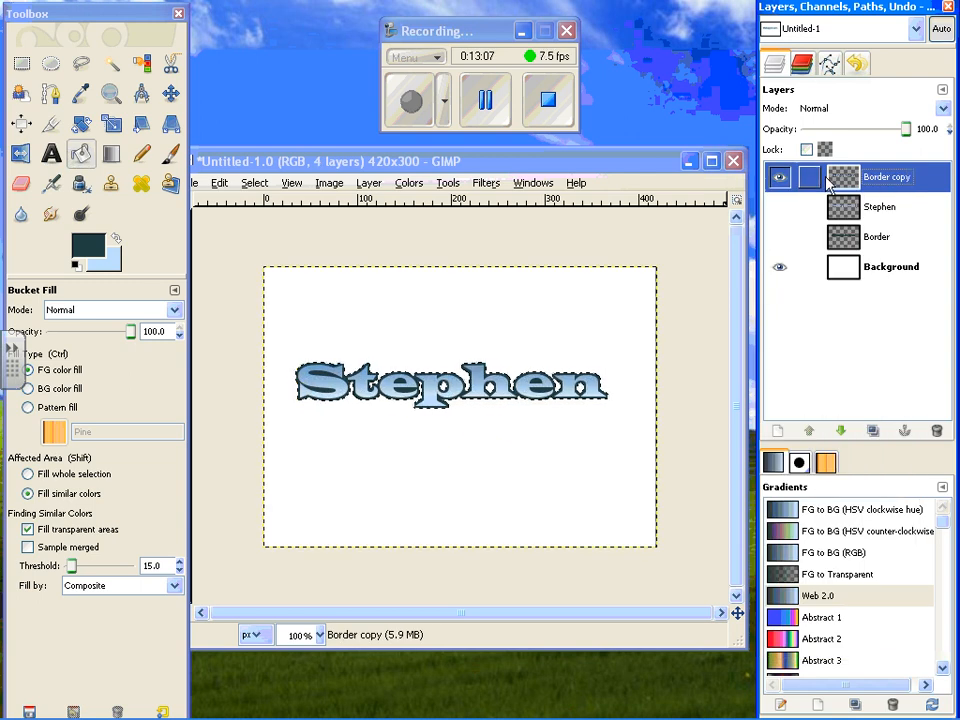
Try to rename the merged Border copy layer as Reflection.
{"action": "right_click", "coordinate": [883, 187]}
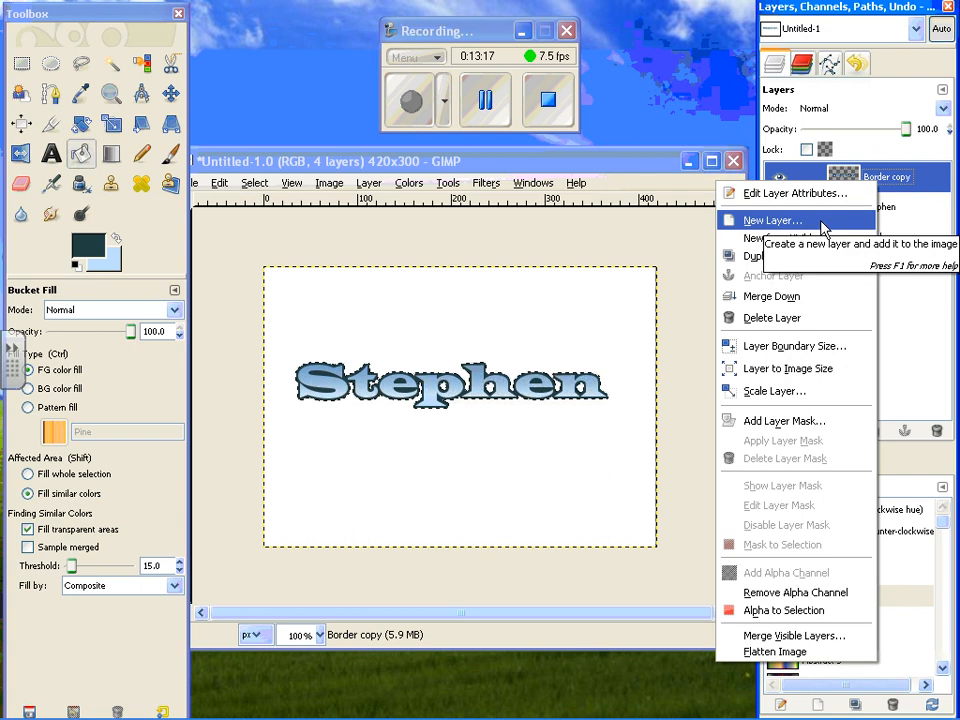
{"action": "left_click", "coordinate": [899, 185]}
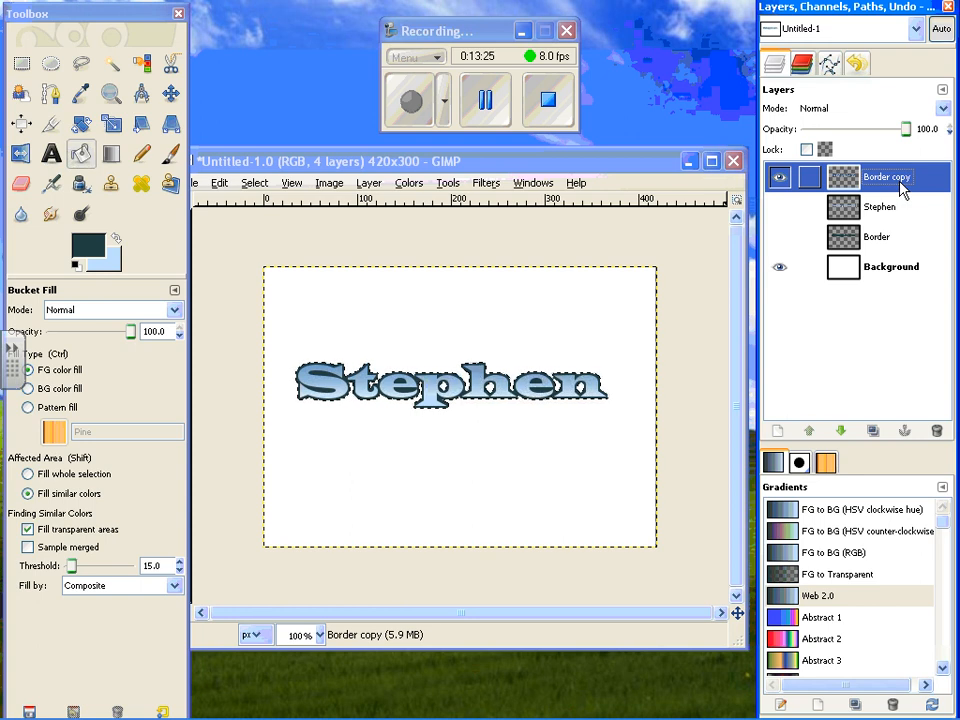
{"action": "double_click", "coordinate": [899, 180]}
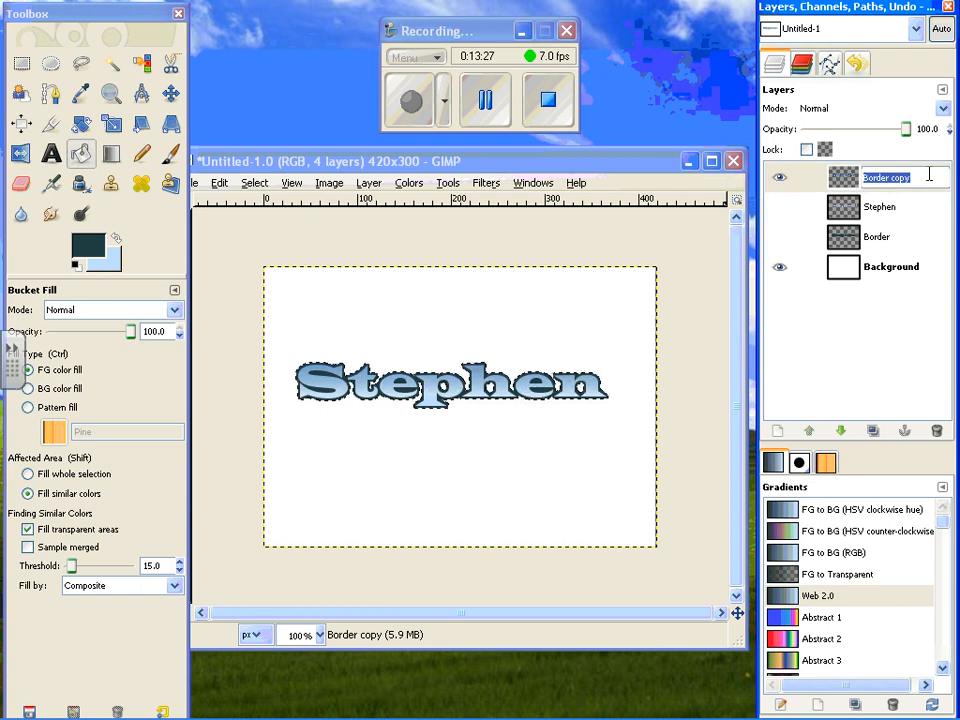
{"action": "type", "text": "Reflection"}
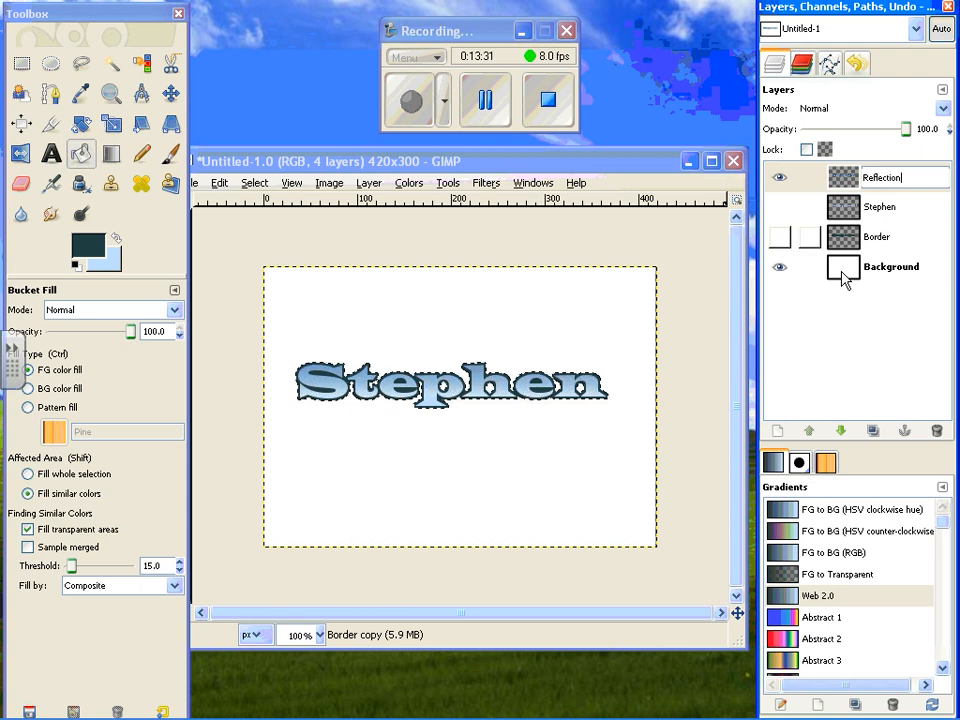
{"action": "left_click", "coordinate": [887, 385]}
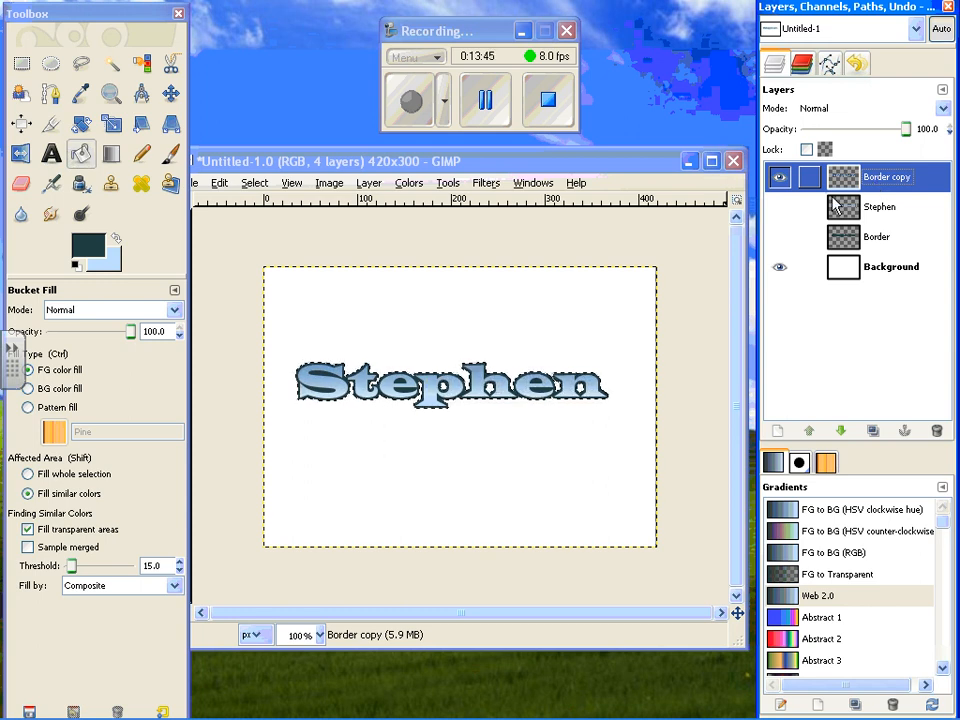
Flip the merged Border copy layer vertically and show the original name and Border layers again.
{"action": "left_click", "coordinate": [366, 185]}
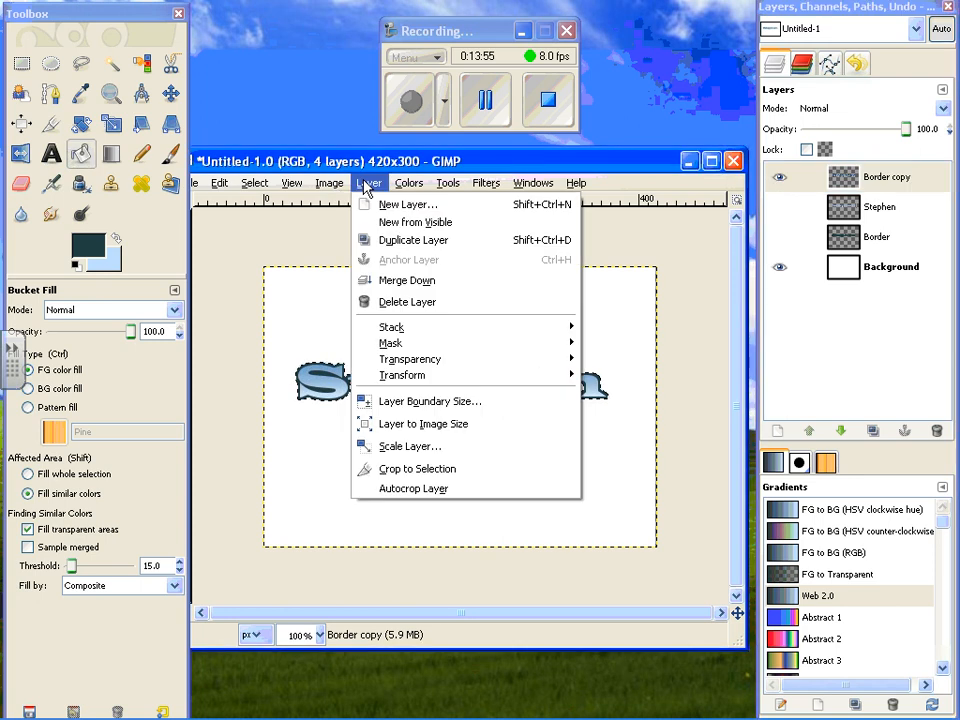
{"action": "mouse_move", "coordinate": [400, 380]}
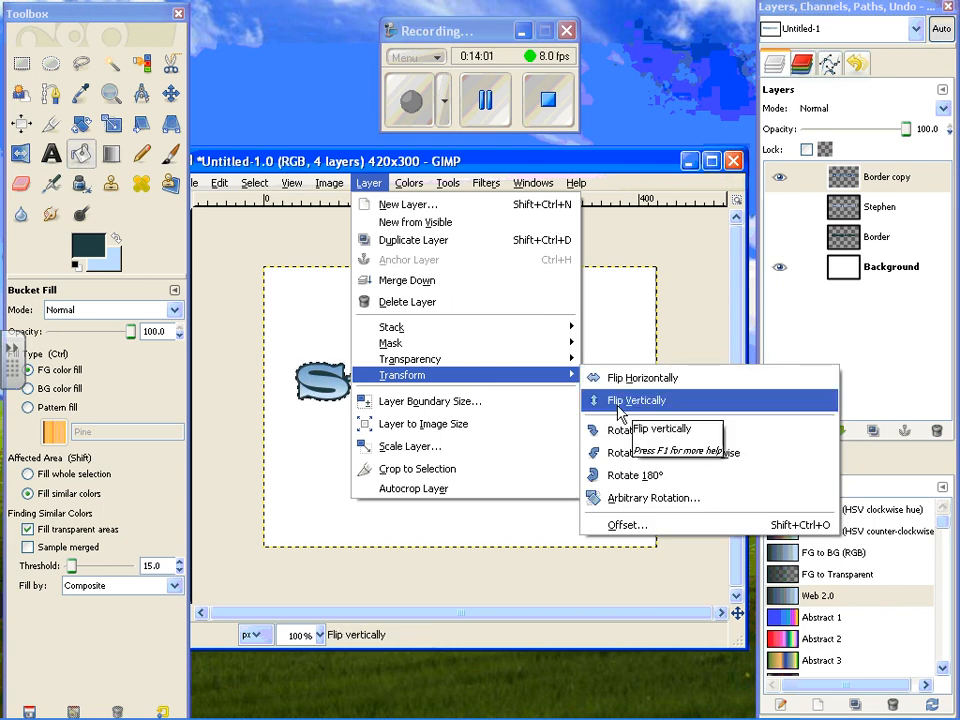
{"action": "left_click", "coordinate": [620, 401]}
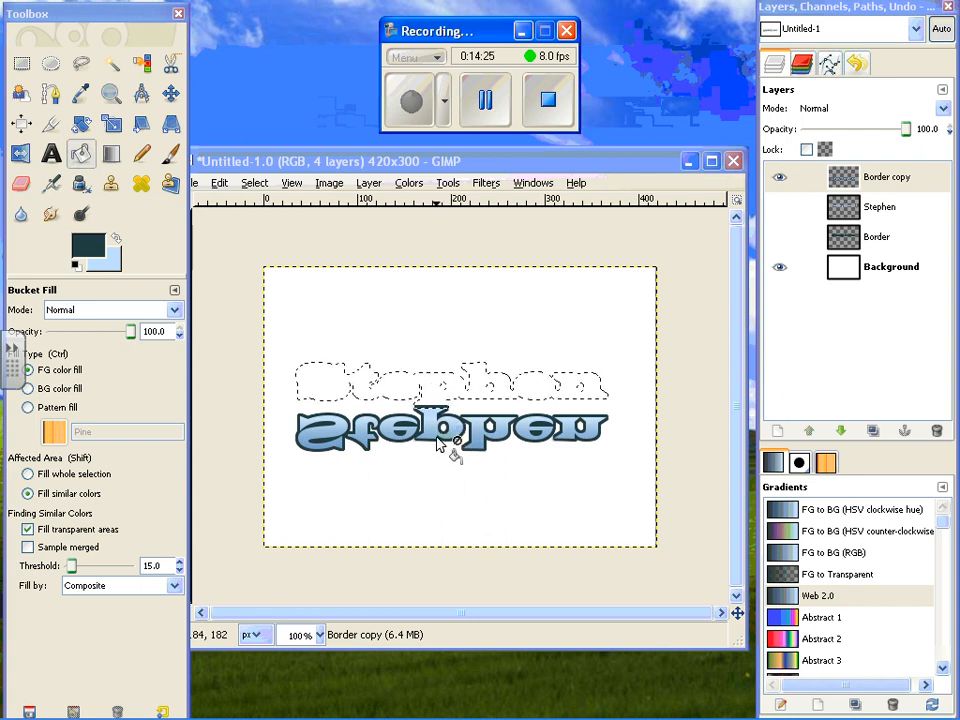
{"action": "left_click", "coordinate": [780, 207]}
{"action": "left_click", "coordinate": [780, 237]}
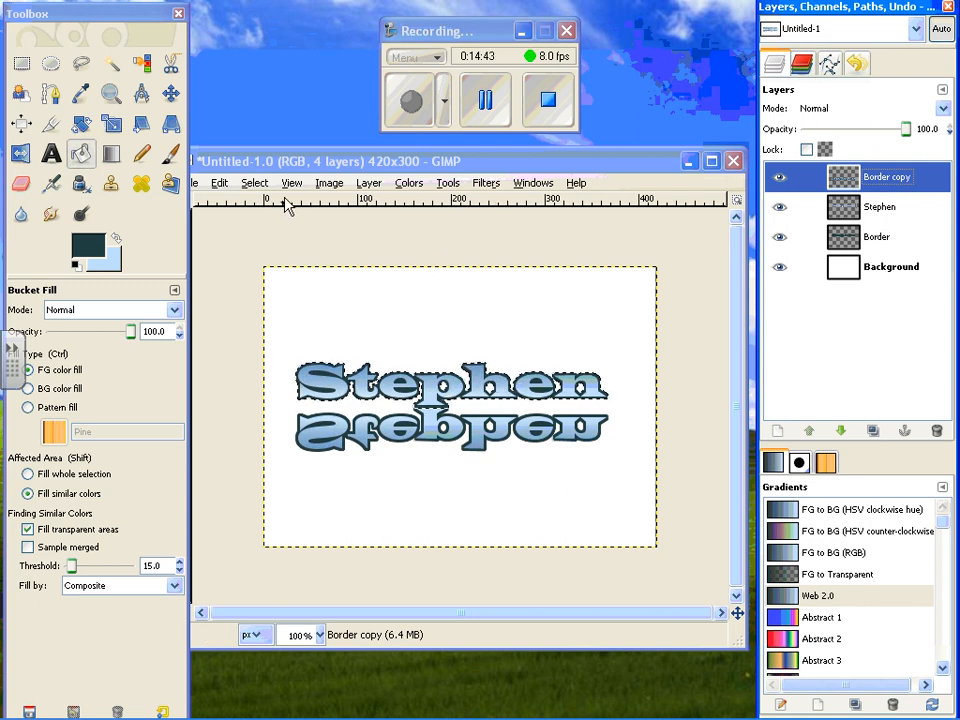
Make the Border copy layer active and clear the current selection.
{"action": "left_click", "coordinate": [872, 206]}
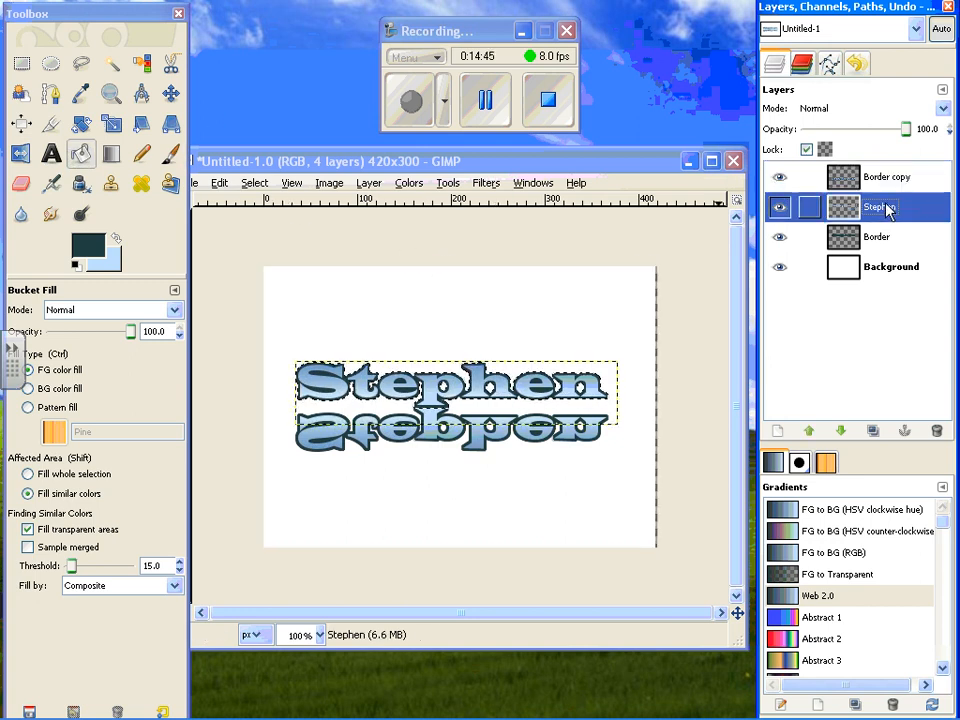
{"action": "left_click", "coordinate": [872, 249]}
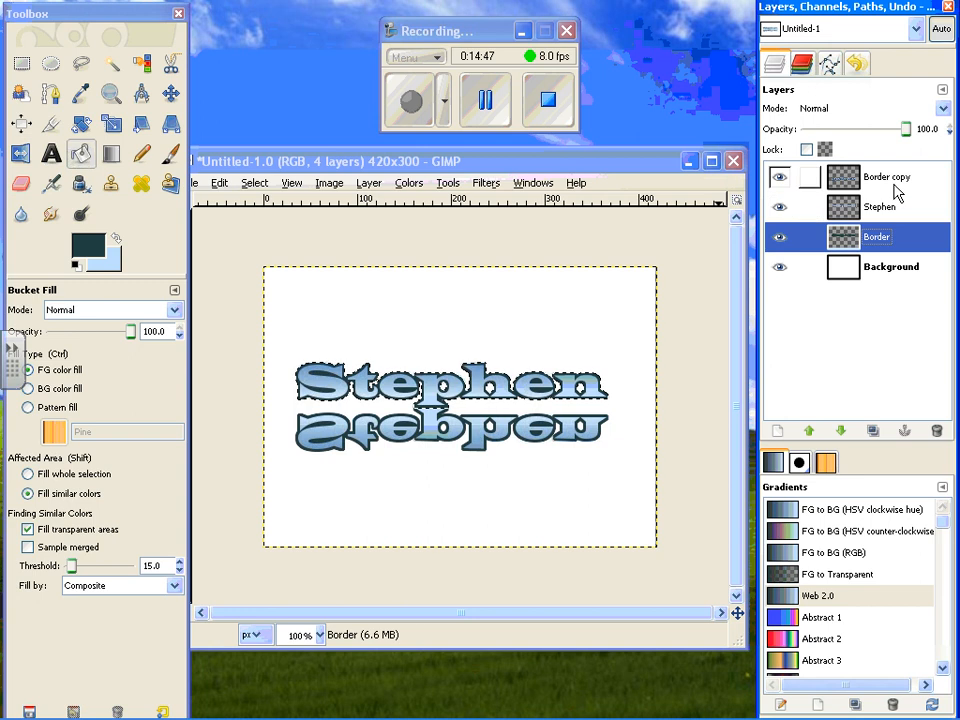
{"action": "left_click", "coordinate": [838, 185]}
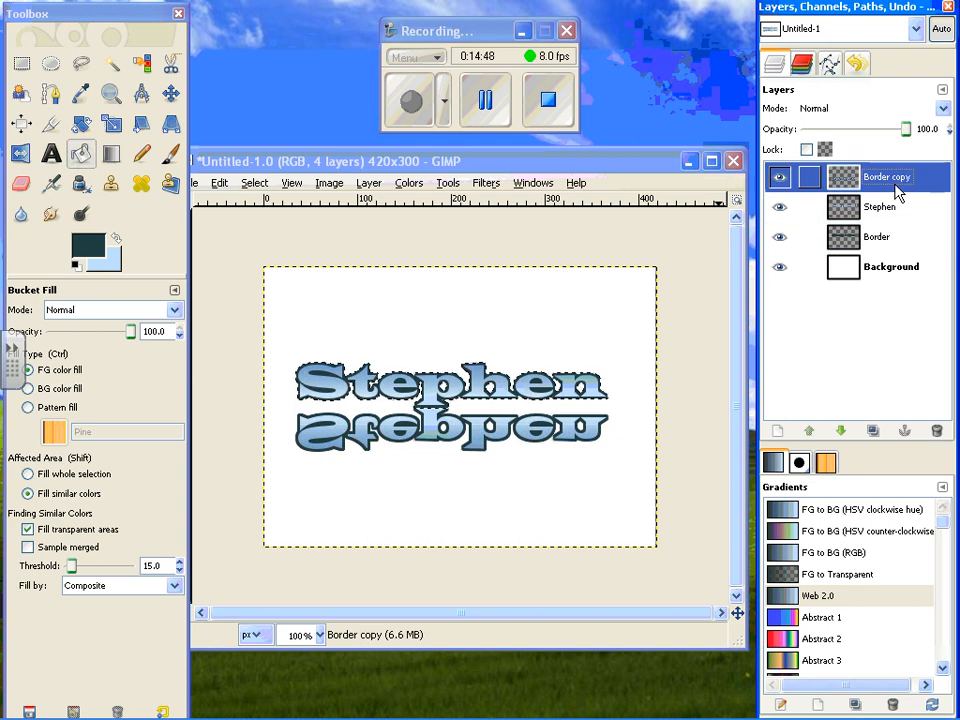
{"action": "left_click", "coordinate": [262, 185]}
{"action": "left_click", "coordinate": [256, 184]}
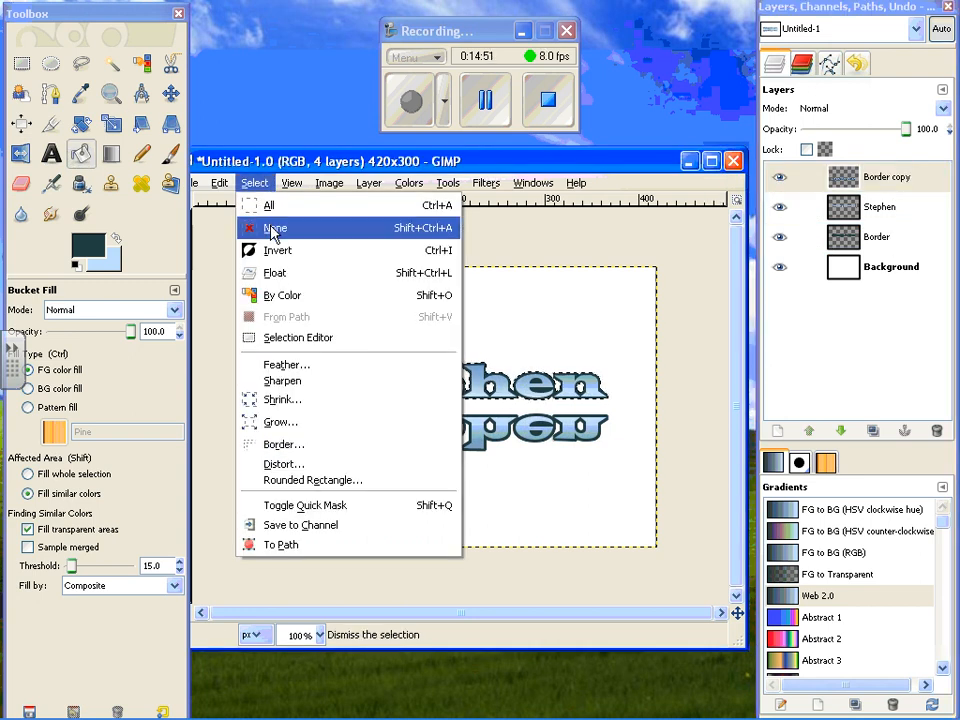
{"action": "left_click", "coordinate": [275, 222]}
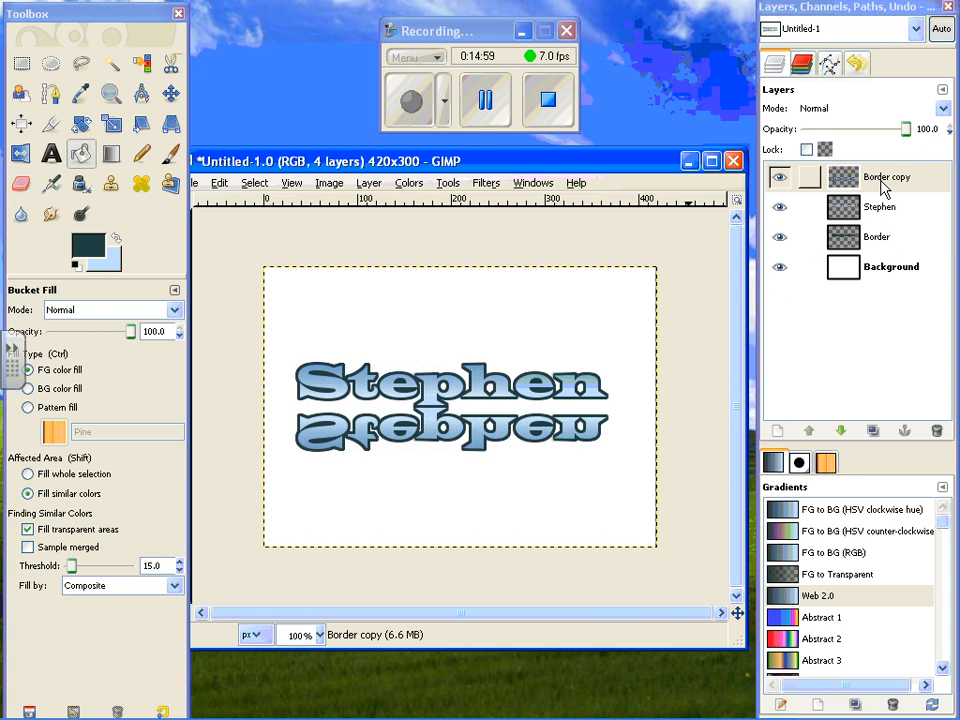
Move the flipped Border copy layer slightly down so a small gap separates it from the name above.
{"action": "left_click", "coordinate": [884, 190]}
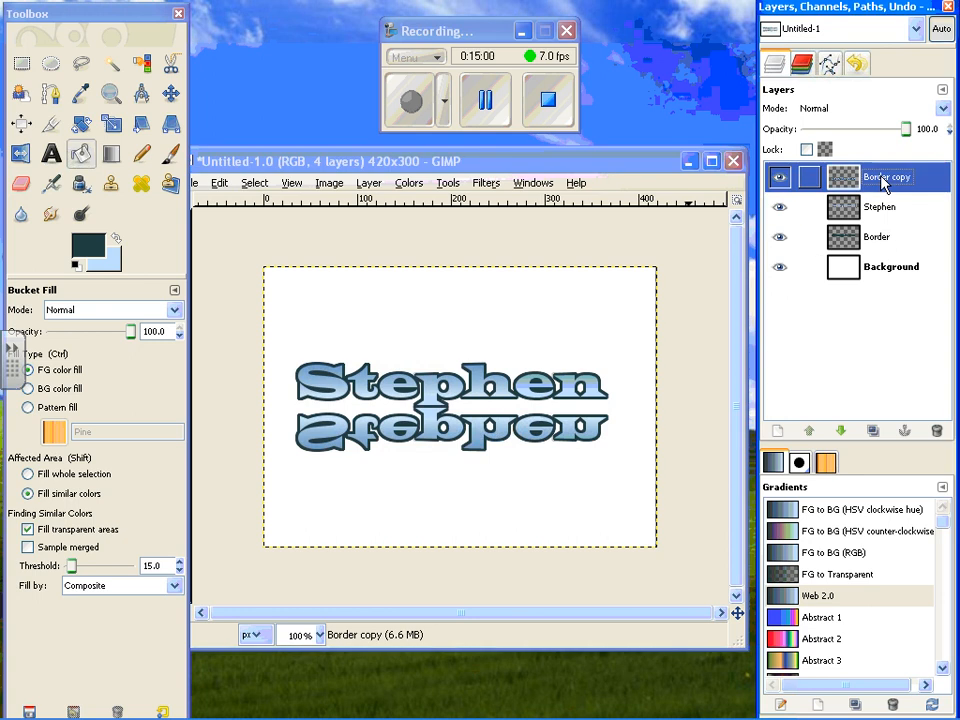
{"action": "left_click", "coordinate": [170, 94]}
{"action": "mouse_move", "coordinate": [435, 444]}
{"action": "left_mouse_down"}
{"action": "mouse_move", "coordinate": [435, 480]}
{"action": "mouse_move", "coordinate": [489, 481]}
{"action": "mouse_move", "coordinate": [430, 432]}
{"action": "mouse_move", "coordinate": [478, 388]}
{"action": "mouse_move", "coordinate": [420, 335]}
{"action": "mouse_move", "coordinate": [368, 313]}
{"action": "mouse_move", "coordinate": [256, 318]}
{"action": "mouse_move", "coordinate": [291, 490]}
{"action": "mouse_move", "coordinate": [432, 436]}
{"action": "mouse_move", "coordinate": [416, 438]}
{"action": "mouse_move", "coordinate": [418, 429]}
{"action": "mouse_move", "coordinate": [418, 440]}
{"action": "left_mouse_up"}
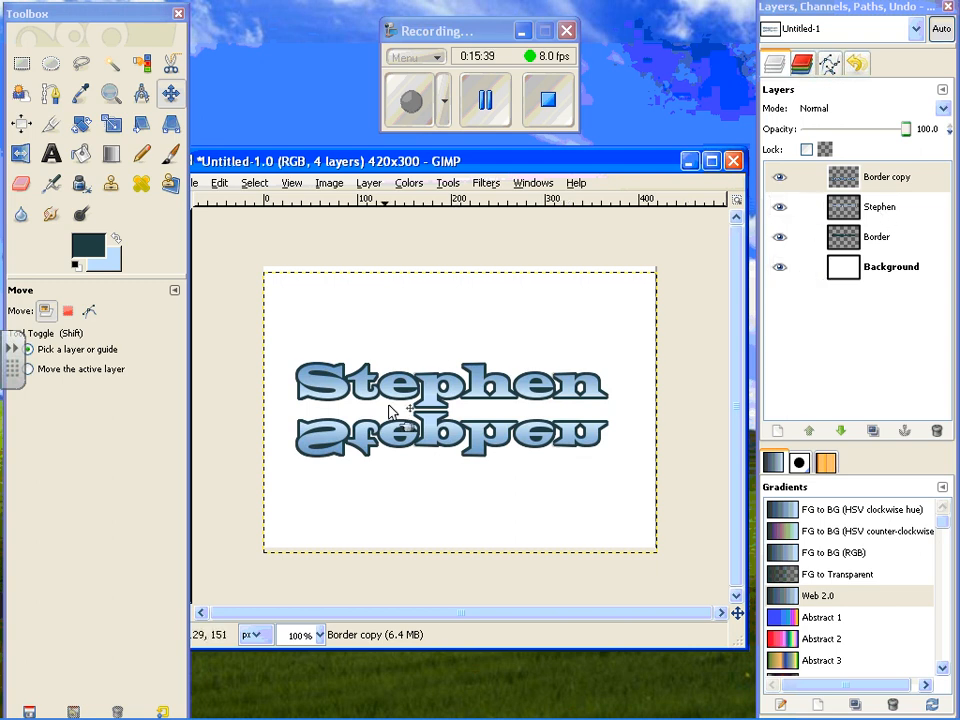
Try moving the original name layer away from its border on its own and undo the move.
{"action": "left_click", "coordinate": [807, 207]}
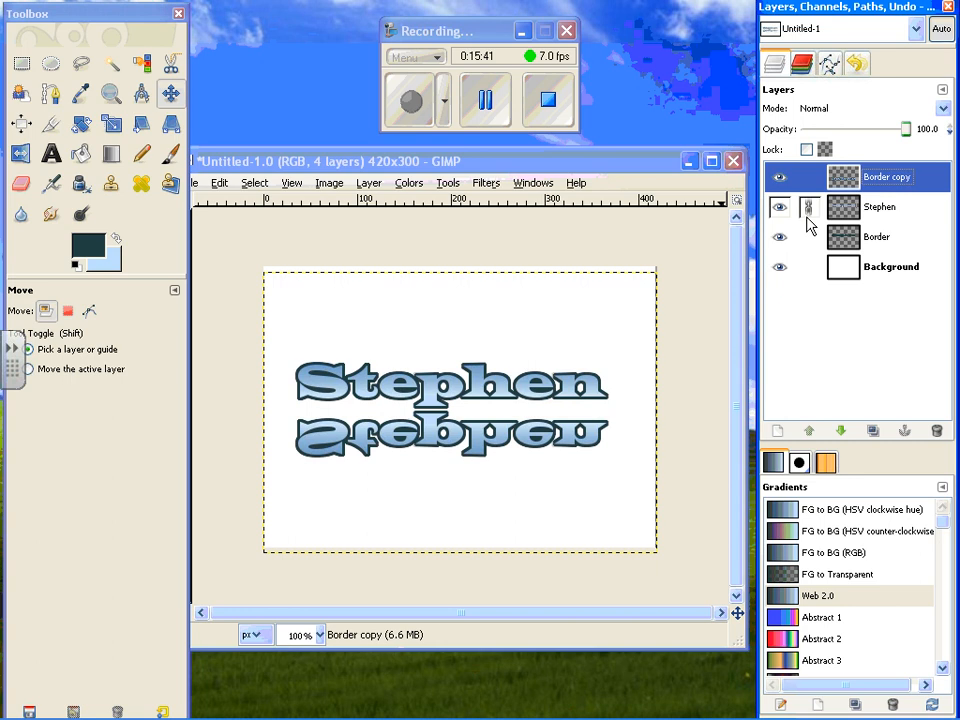
{"action": "left_click", "coordinate": [883, 210]}
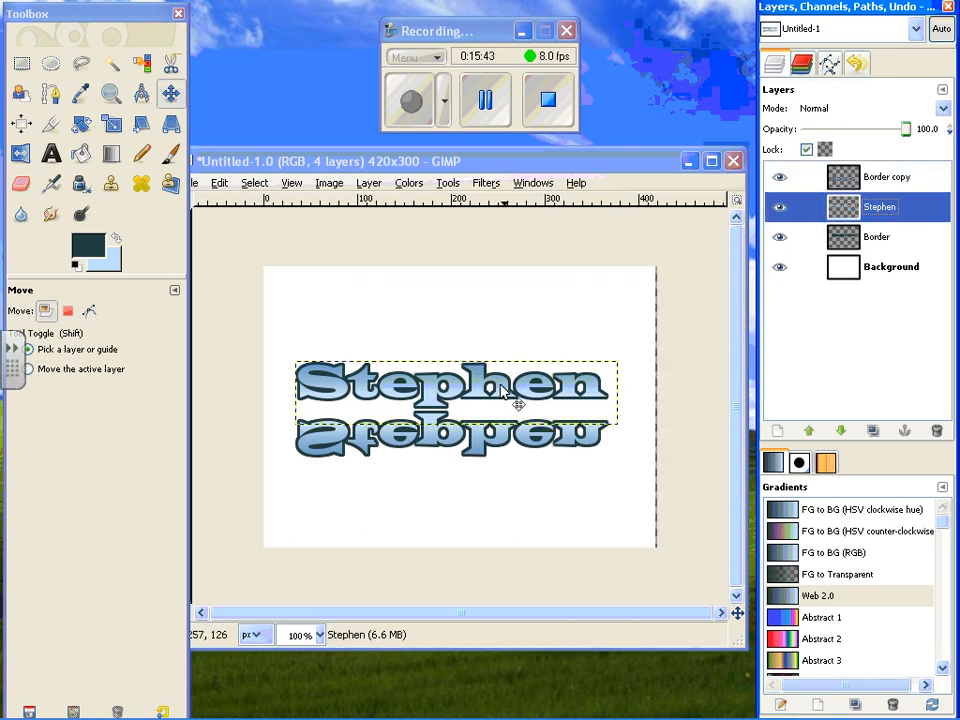
{"action": "left_click_drag", "start_coordinate": [434, 400], "coordinate": [476, 347]}
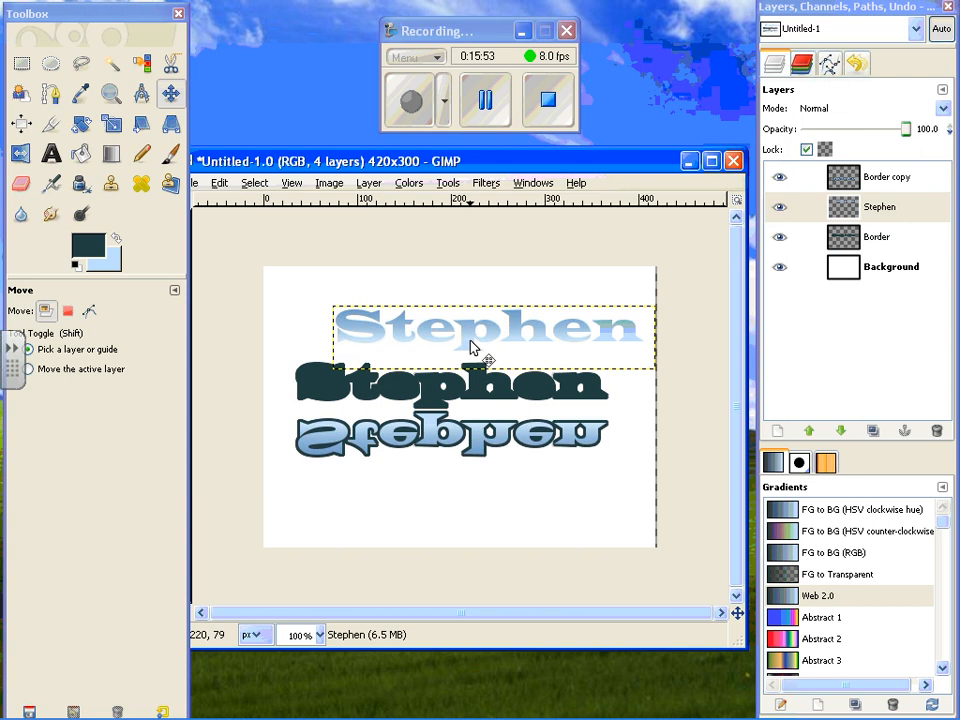
{"action": "key", "text": "ctrl+z"}
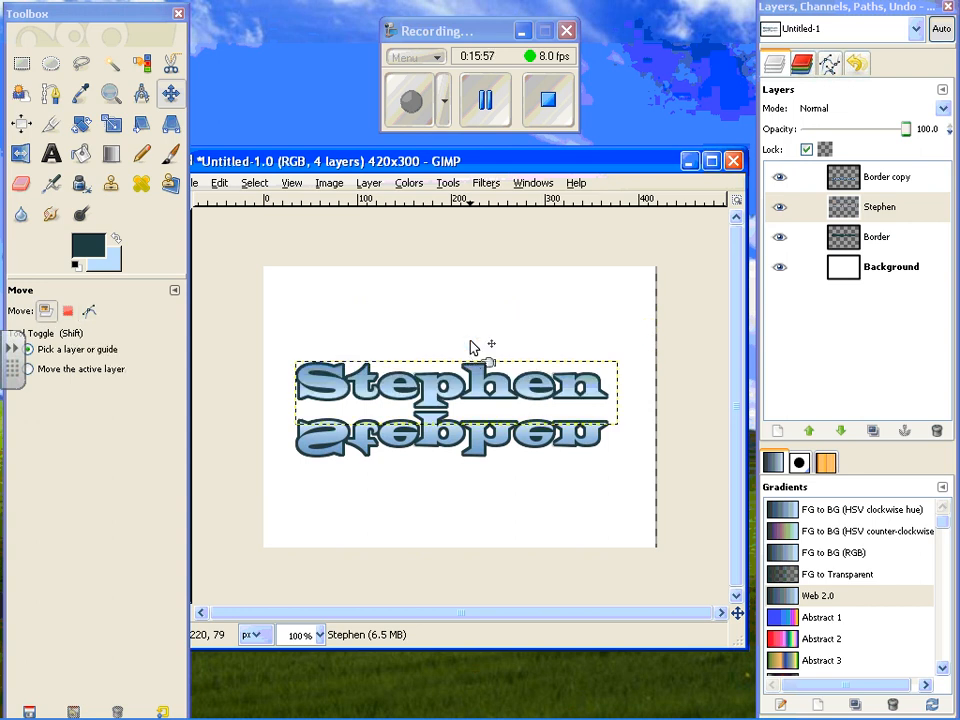
Link the original name and Border layers, try moving them together, and unlink both layers.
{"action": "left_click", "coordinate": [808, 207]}
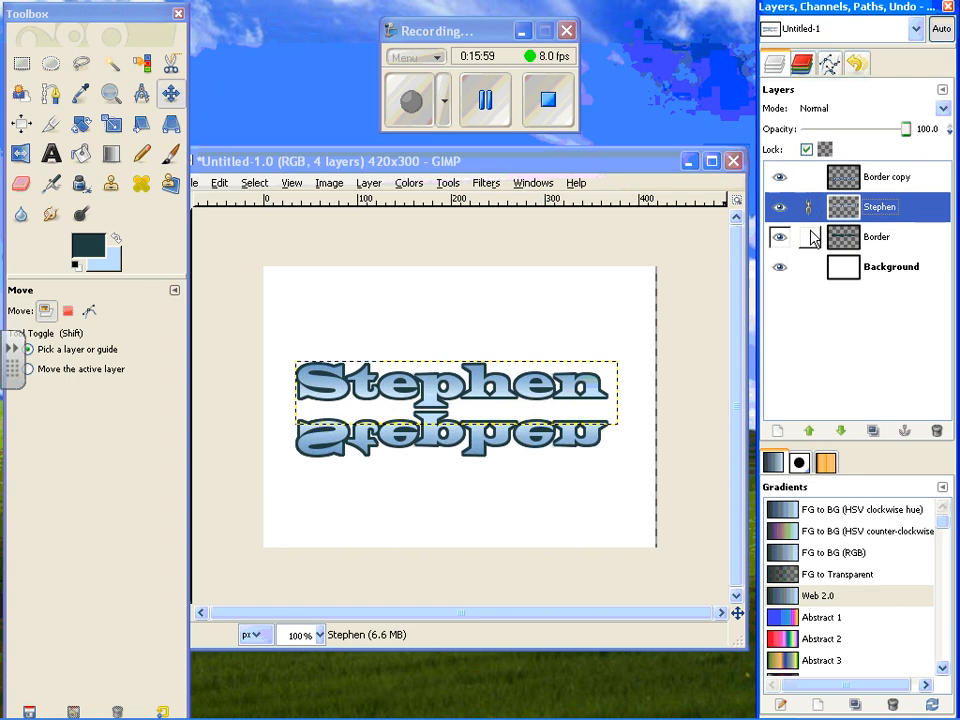
{"action": "left_click", "coordinate": [808, 237]}
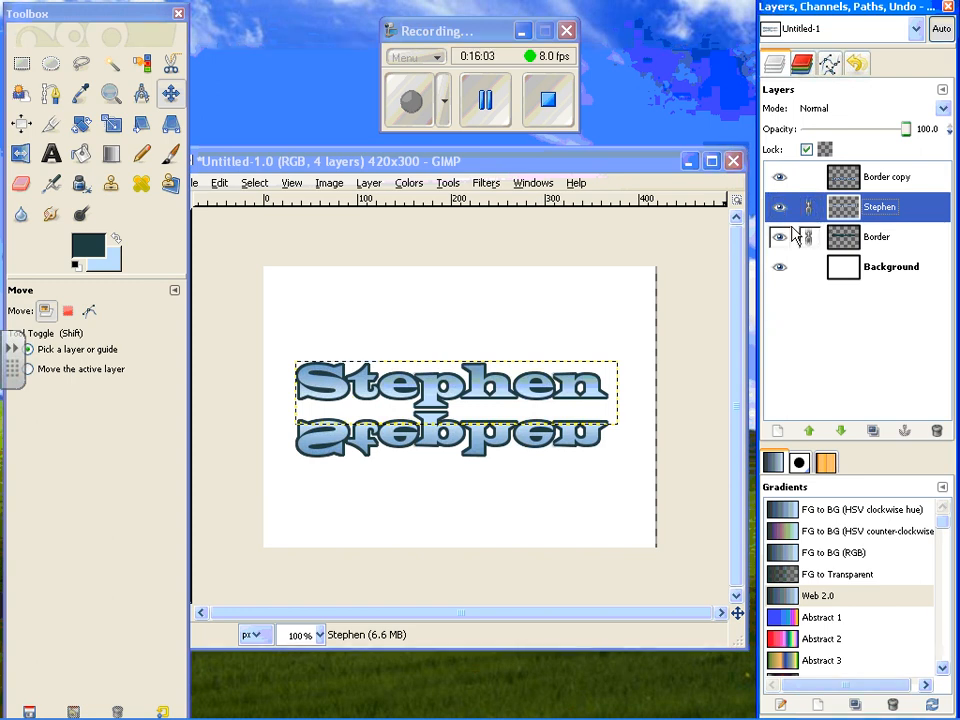
{"action": "left_click", "coordinate": [458, 402]}
{"action": "left_click_drag", "start_coordinate": [458, 402], "coordinate": [490, 384]}
{"action": "left_click", "coordinate": [518, 338]}
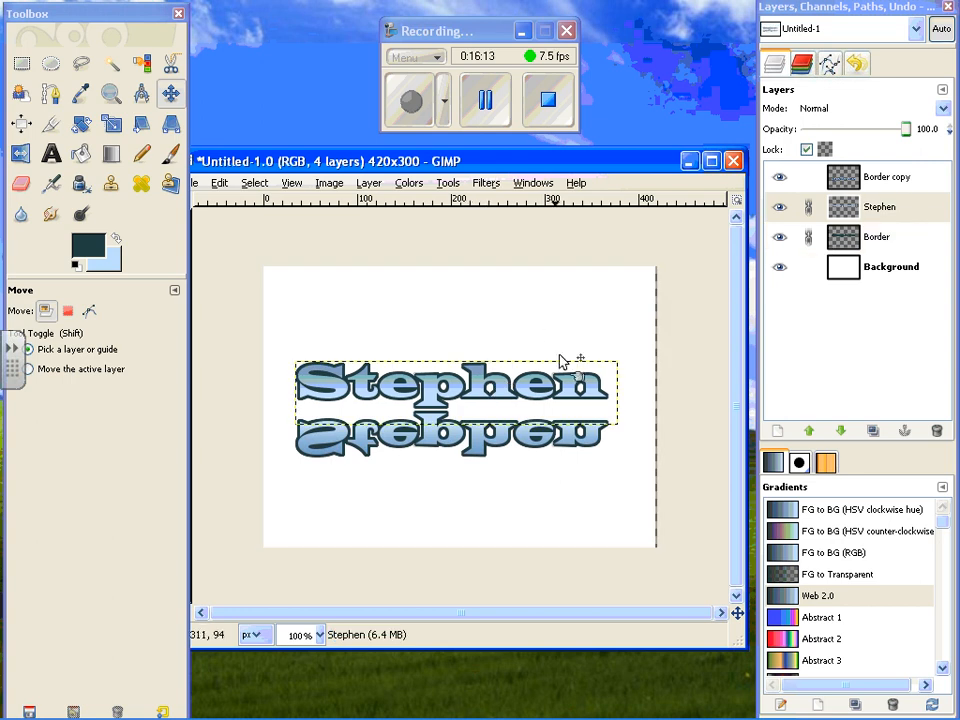
{"action": "left_click", "coordinate": [809, 207]}
{"action": "left_click", "coordinate": [810, 239]}
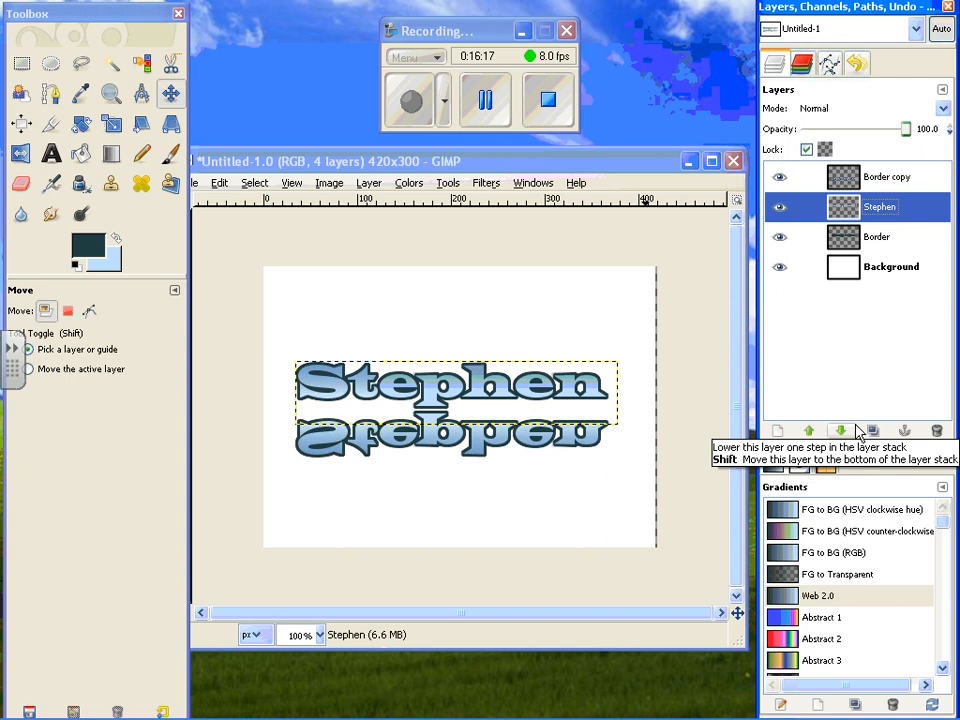
Rename the Border copy layer as Reflection.
{"action": "left_click", "coordinate": [488, 103]}
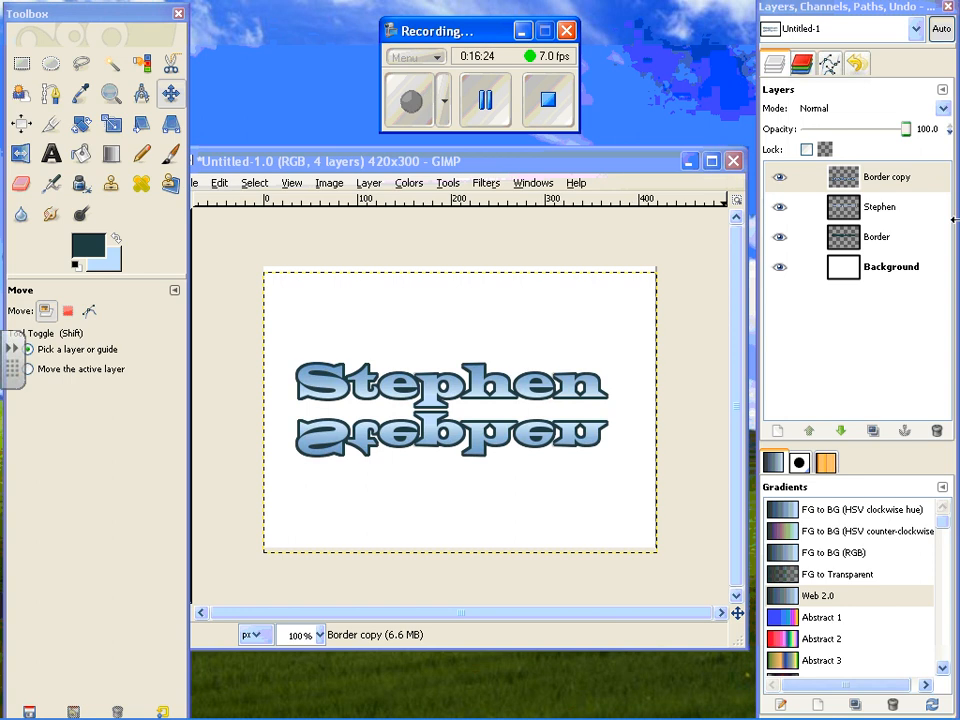
{"action": "left_click", "coordinate": [912, 180]}
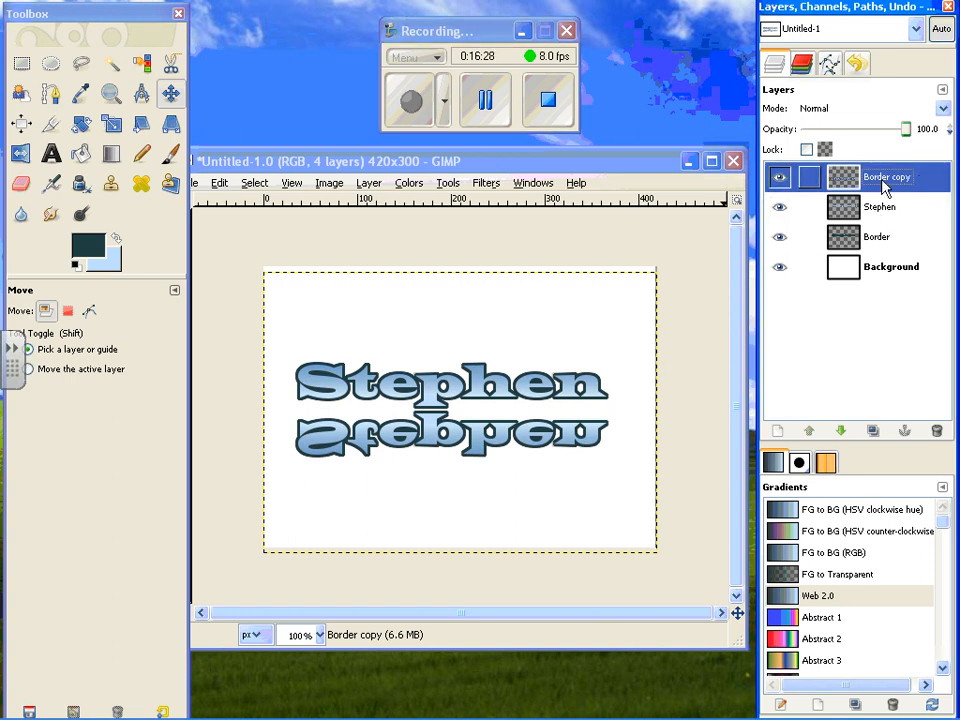
{"action": "double_click", "coordinate": [881, 179]}
{"action": "type", "text": "Ref"}
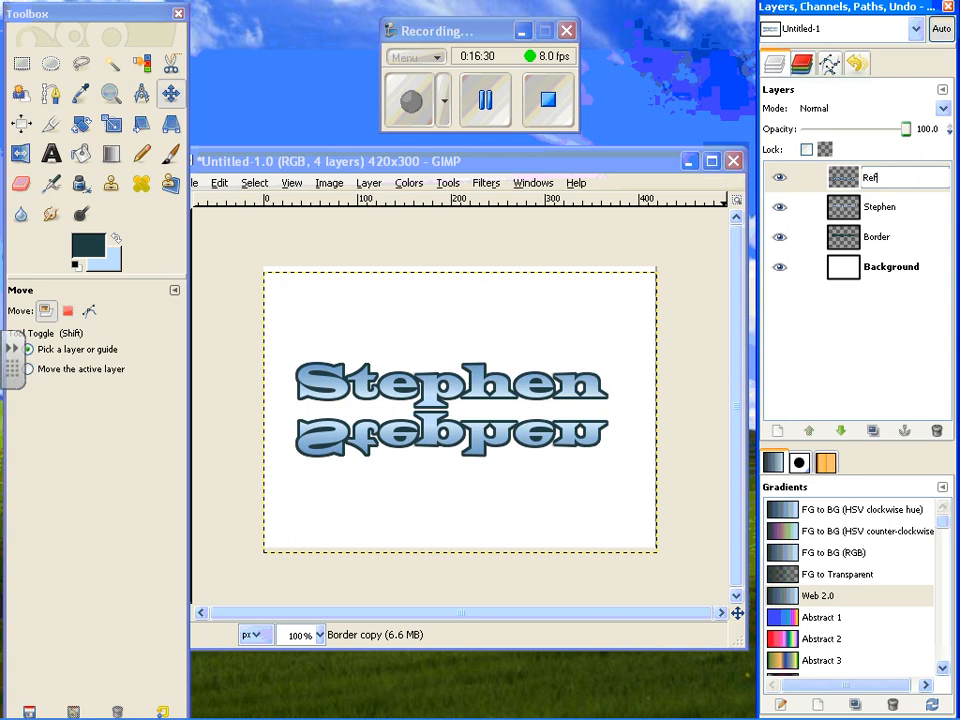
{"action": "type", "text": "lection"}
{"action": "key", "text": "Return"}
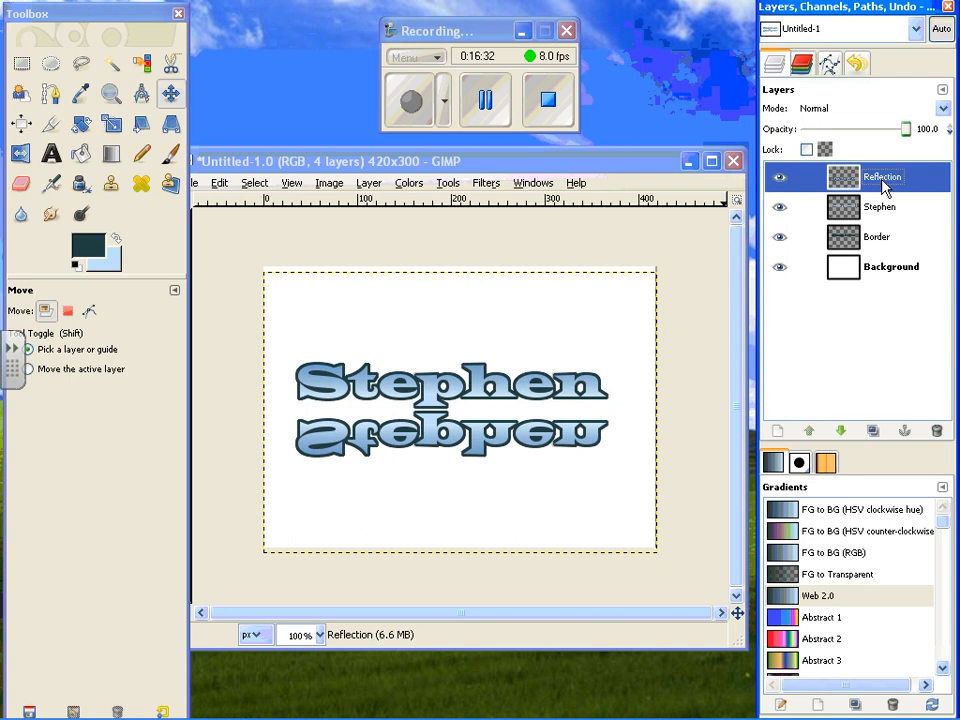
Add a layer mask to the Reflection layer, initialized to Black (full transparency).
{"action": "right_click", "coordinate": [895, 187]}
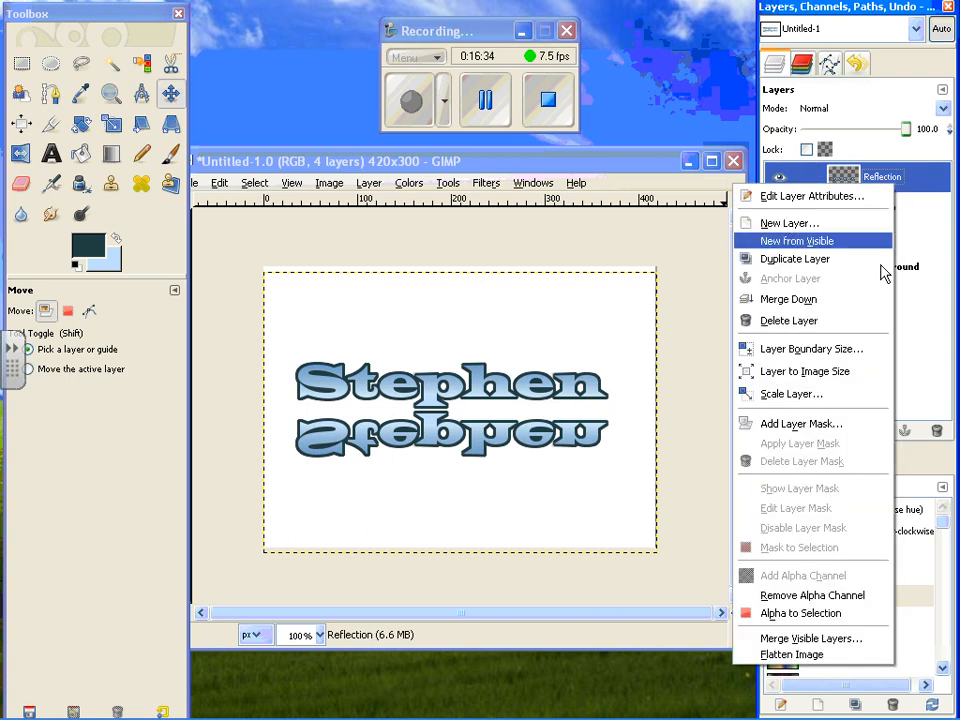
{"action": "left_click", "coordinate": [848, 428]}
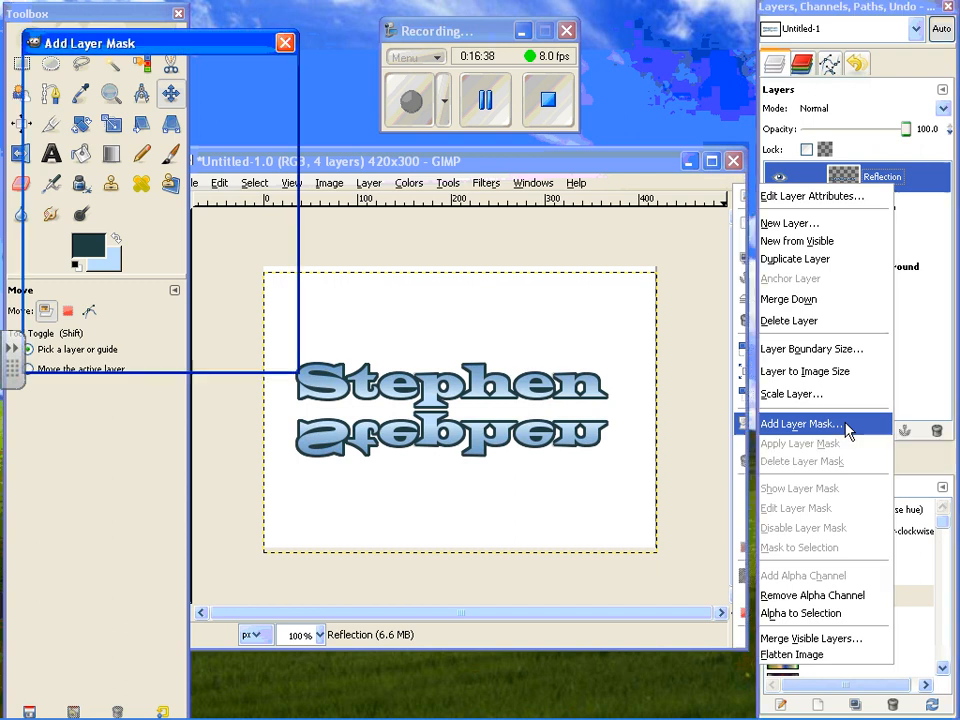
{"action": "left_click_drag", "start_coordinate": [175, 50], "coordinate": [163, 26]}
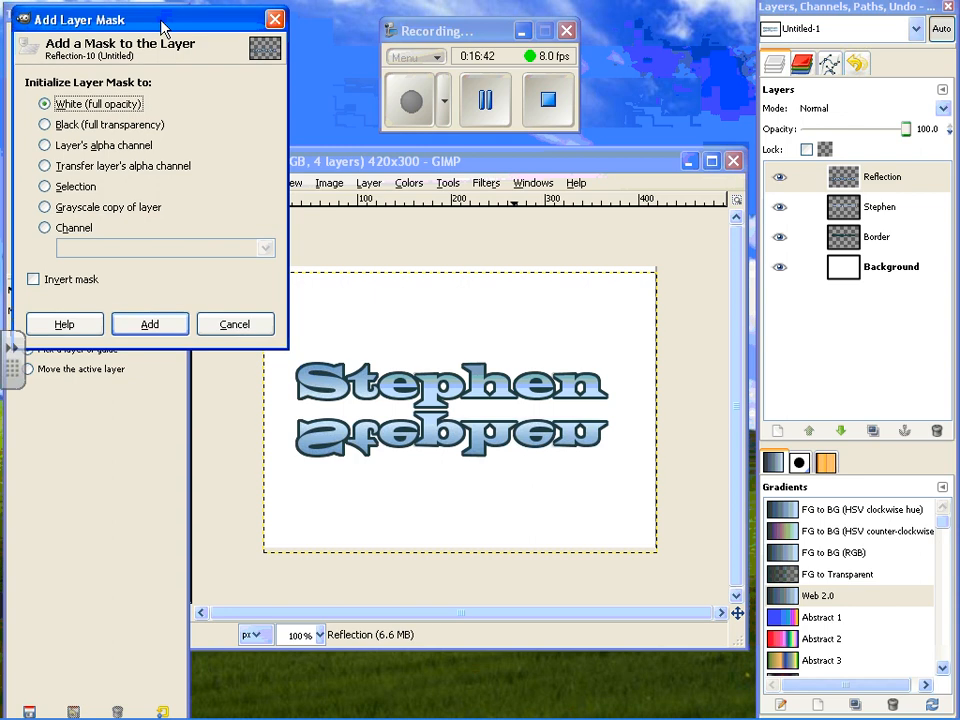
{"action": "left_click", "coordinate": [45, 125]}
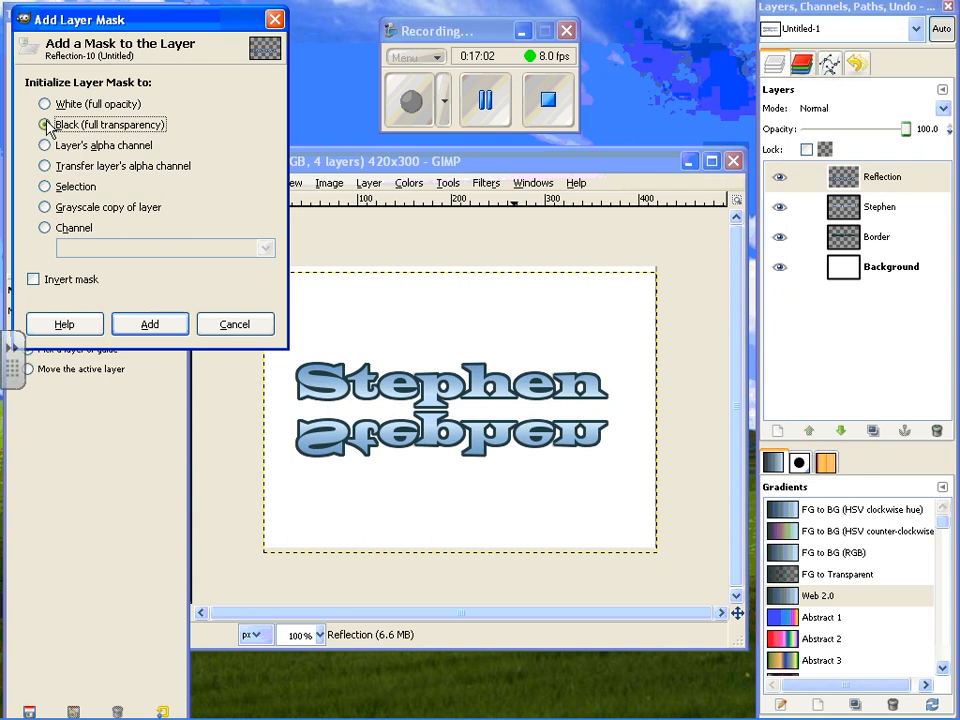
{"action": "left_click", "coordinate": [140, 328]}
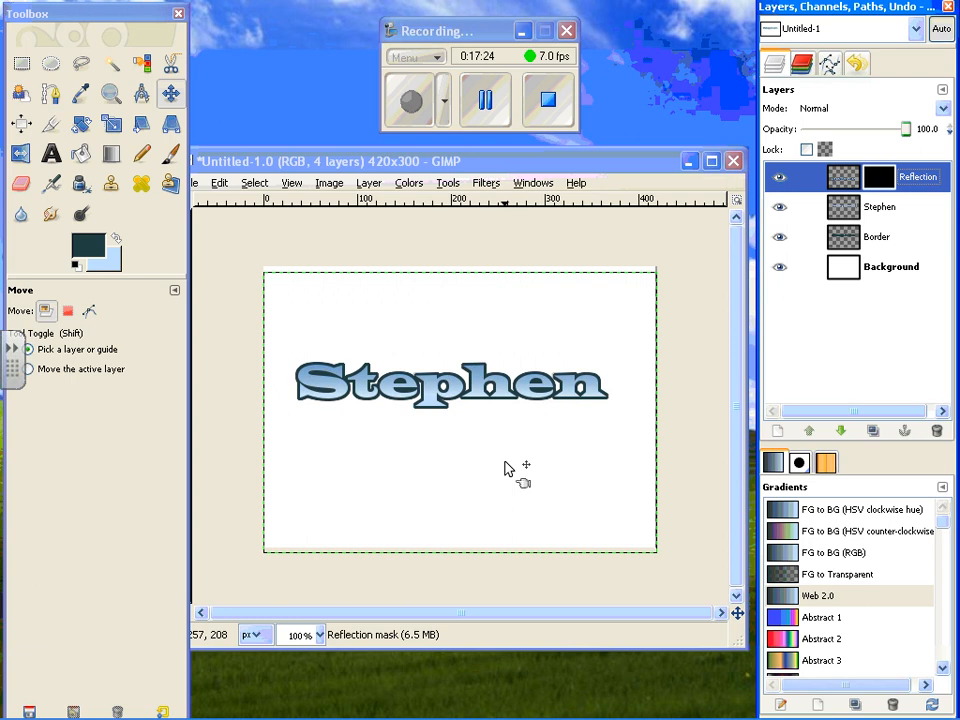
Set up the Blend tool with the FG to BG (RGB) gradient and change the foreground to the saved medium blue.
{"action": "left_click", "coordinate": [819, 563]}
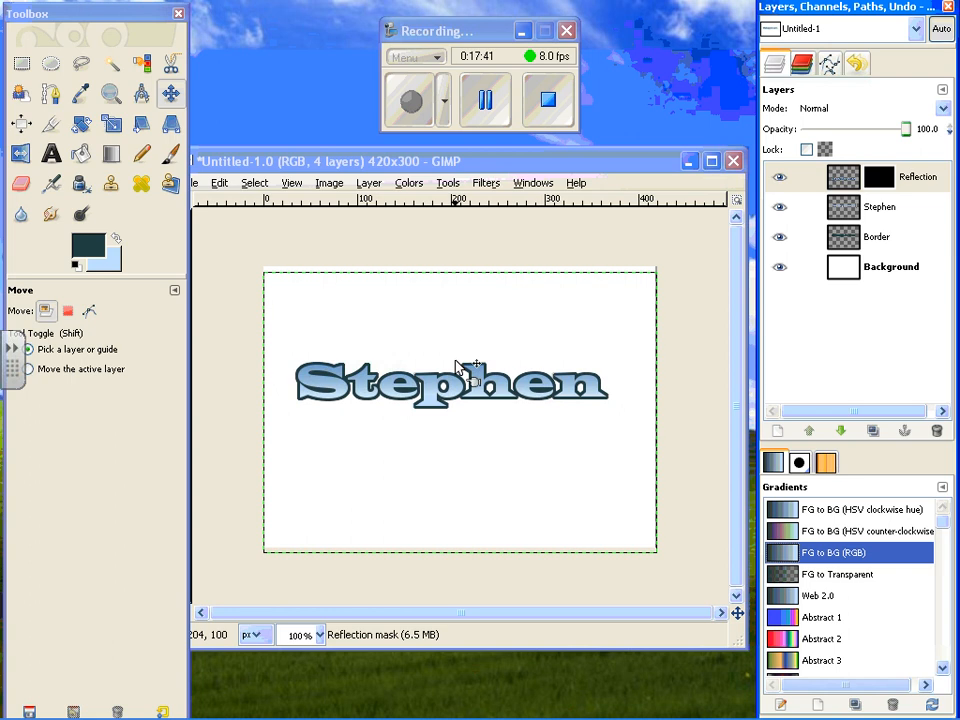
{"action": "left_click", "coordinate": [110, 155]}
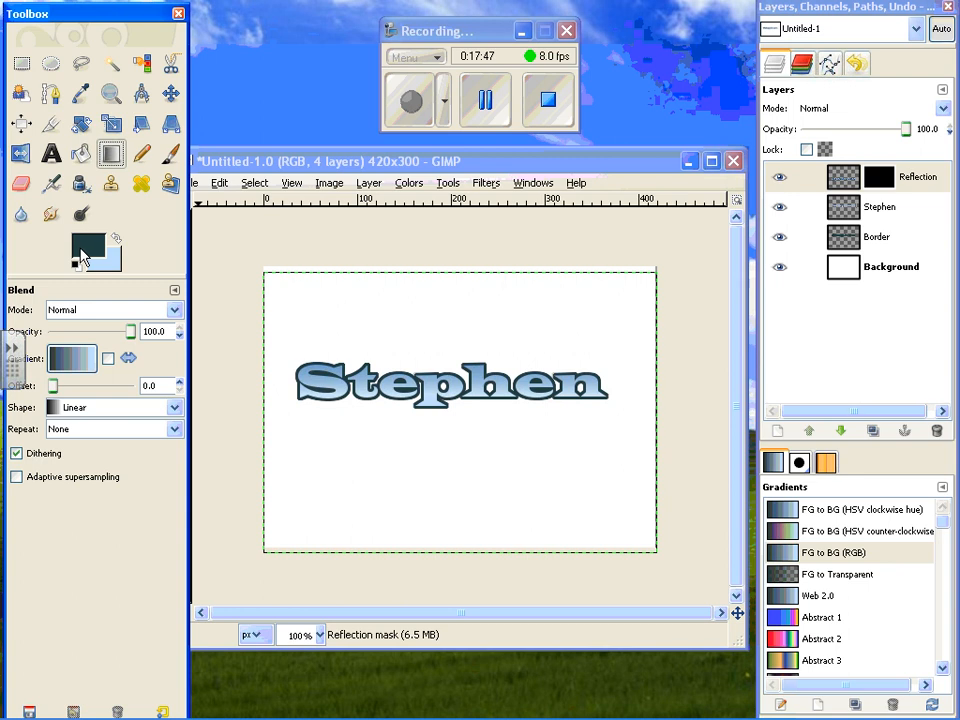
{"action": "left_click", "coordinate": [80, 252]}
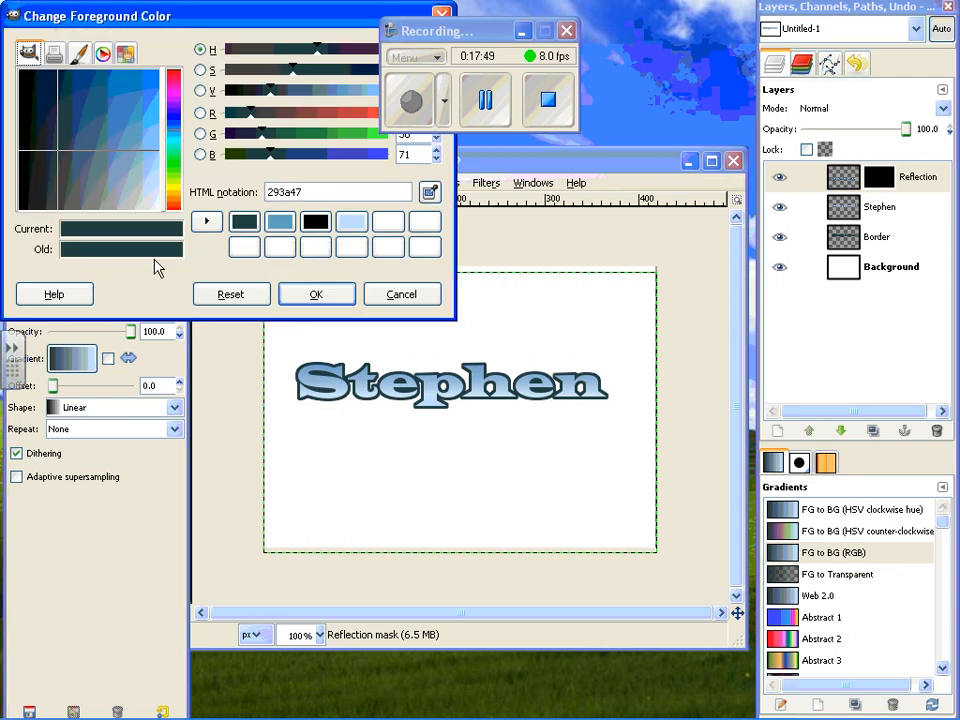
{"action": "left_click", "coordinate": [282, 224]}
{"action": "left_click", "coordinate": [316, 294]}
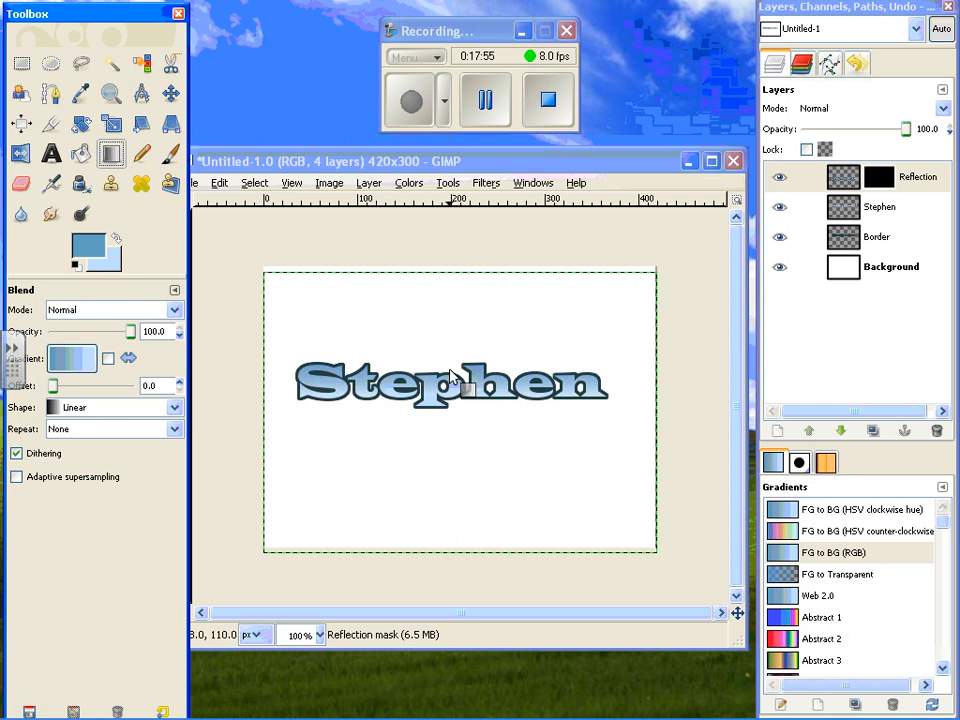
Try layering three downward gradients on the Reflection layer mask and undo them.
{"action": "left_click_drag", "start_coordinate": [450, 369], "coordinate": [450, 452]}
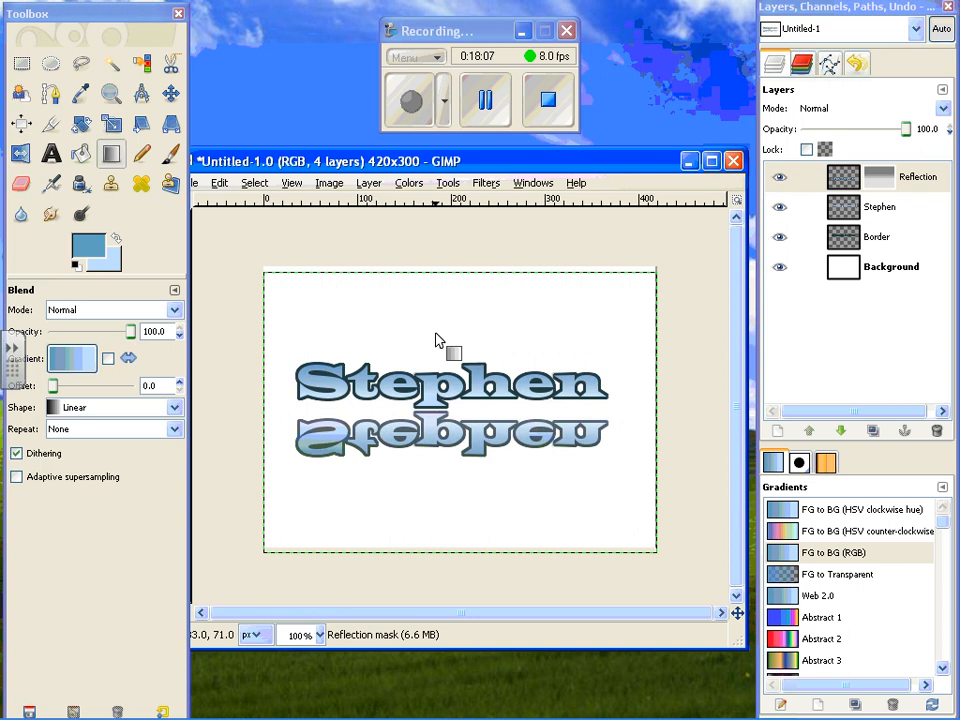
{"action": "left_click_drag", "start_coordinate": [457, 342], "coordinate": [457, 425]}
{"action": "left_click_drag", "start_coordinate": [458, 340], "coordinate": [461, 578]}
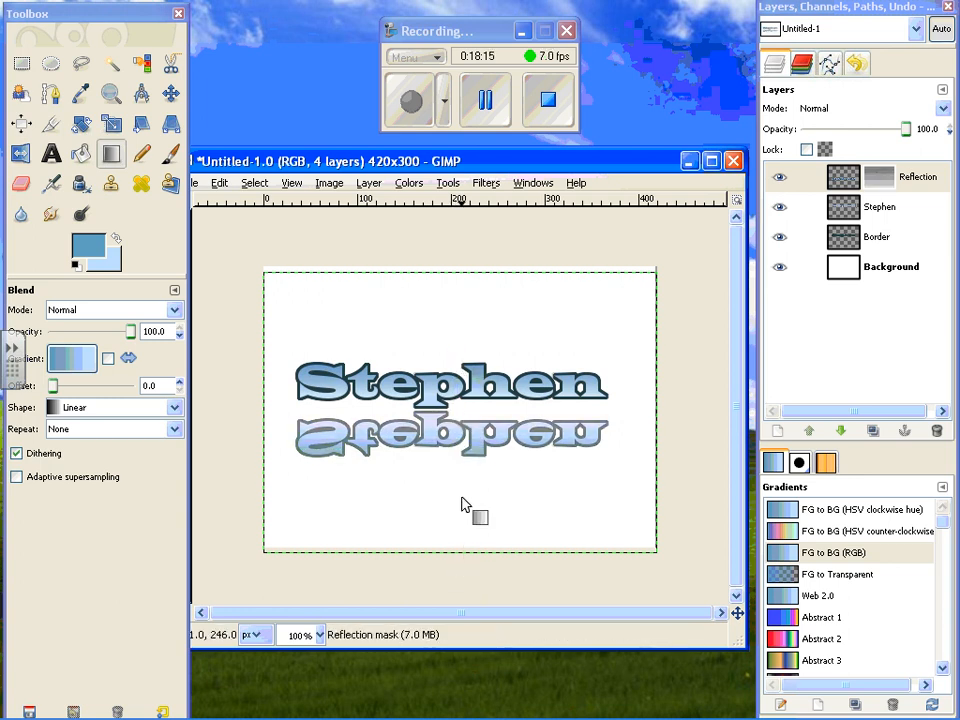
{"action": "key", "text": "ctrl+z"}
{"action": "key", "text": "ctrl+z"}
{"action": "key", "text": "ctrl+z"}
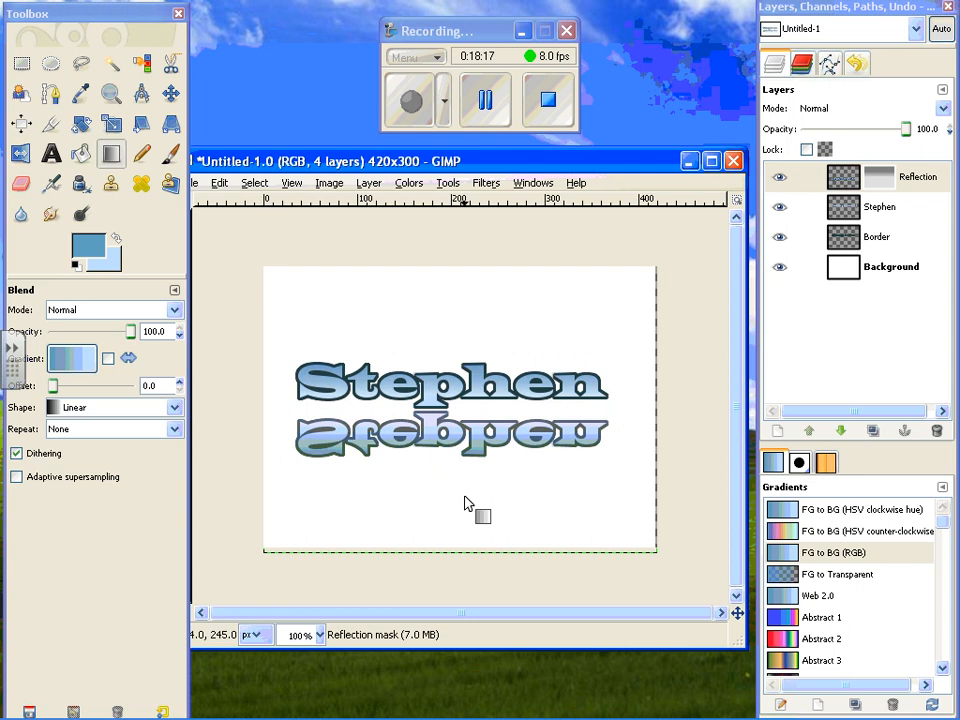
Try vertical gradients of different lengths and starting points on the Reflection mask, undoing each attempt.
{"action": "left_click_drag", "start_coordinate": [455, 370], "coordinate": [456, 403]}
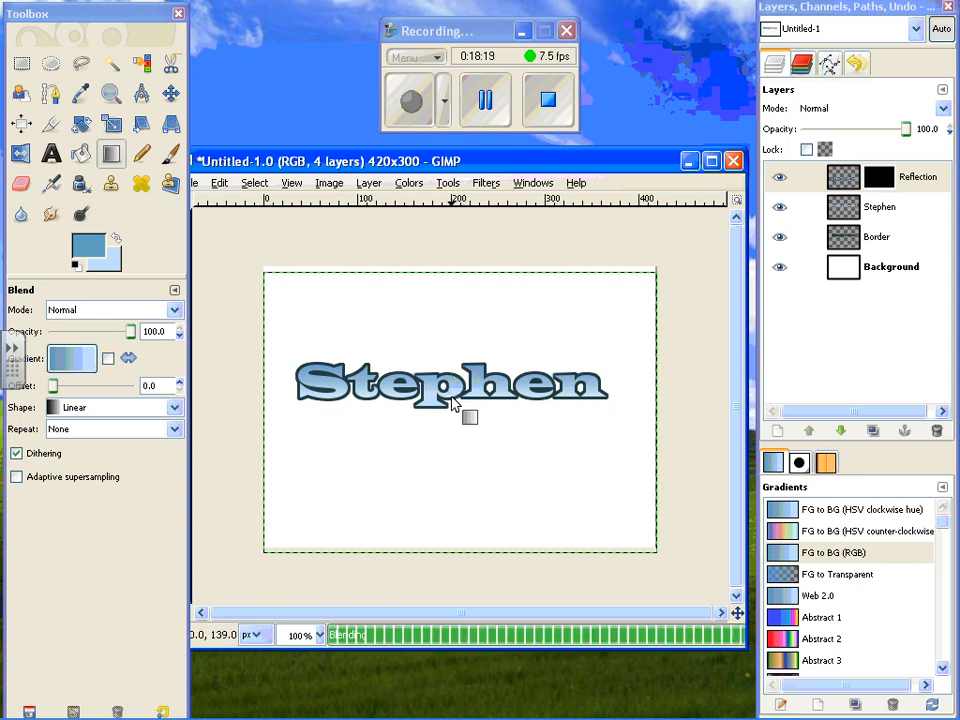
{"action": "key", "text": "ctrl+z"}
{"action": "left_click_drag", "start_coordinate": [449, 318], "coordinate": [447, 483]}
{"action": "key", "text": "ctrl+z"}
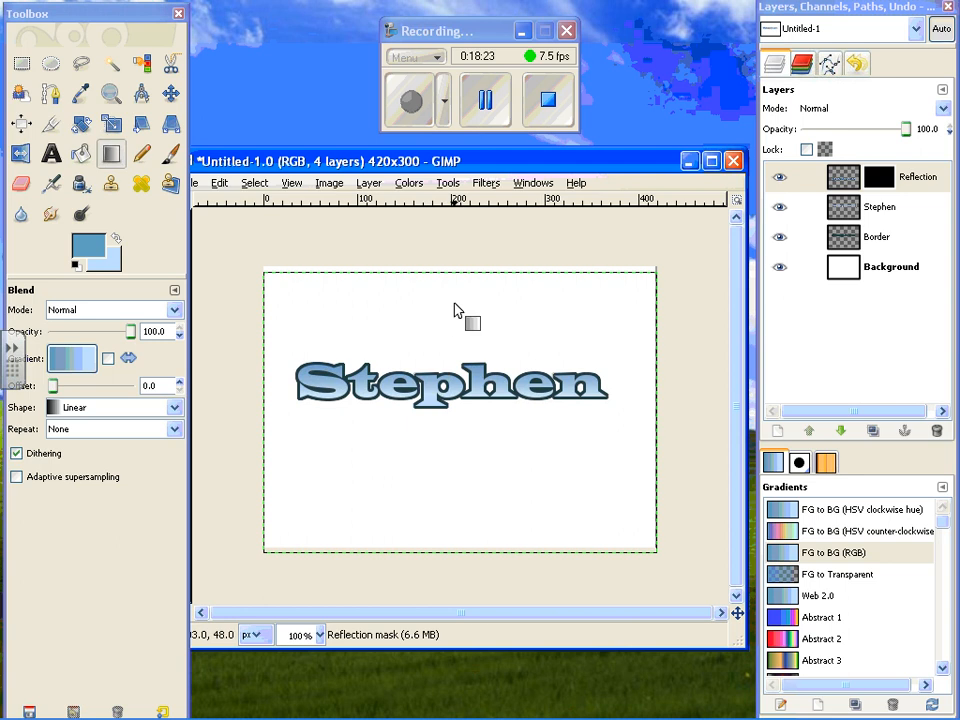
{"action": "left_click_drag", "start_coordinate": [456, 311], "coordinate": [480, 579]}
{"action": "key", "text": "ctrl+z"}
{"action": "key", "text": "ctrl+z"}
{"action": "left_click_drag", "start_coordinate": [441, 467], "coordinate": [445, 697]}
{"action": "key", "text": "ctrl+z"}
{"action": "key", "text": "ctrl+z"}
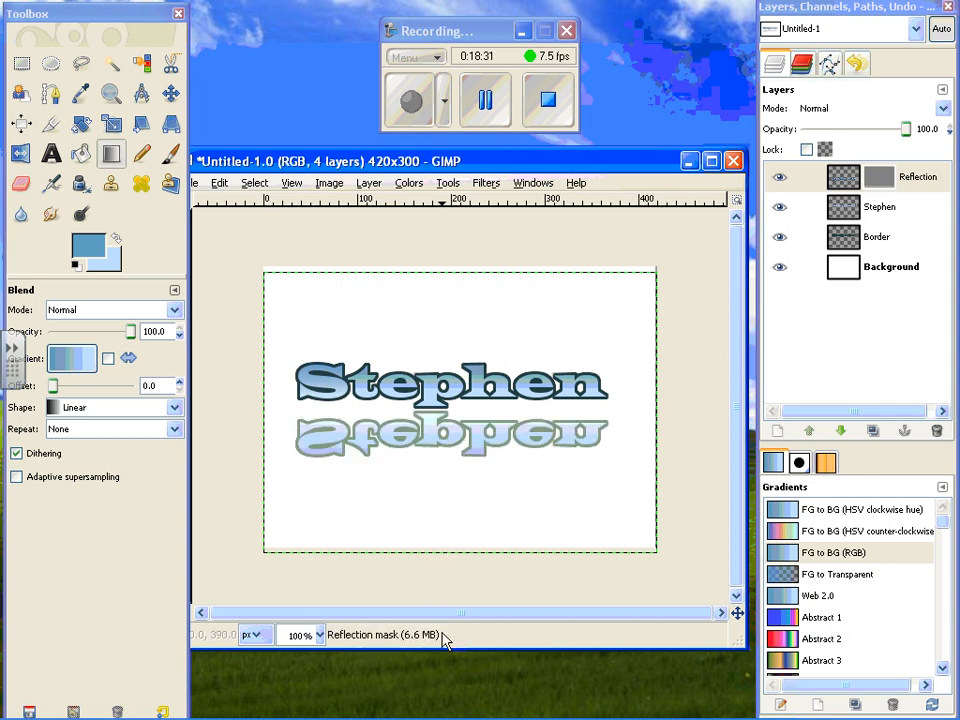
{"action": "key", "text": "ctrl+z"}
{"action": "left_click_drag", "start_coordinate": [454, 331], "coordinate": [454, 343]}
{"action": "key", "text": "ctrl+z"}
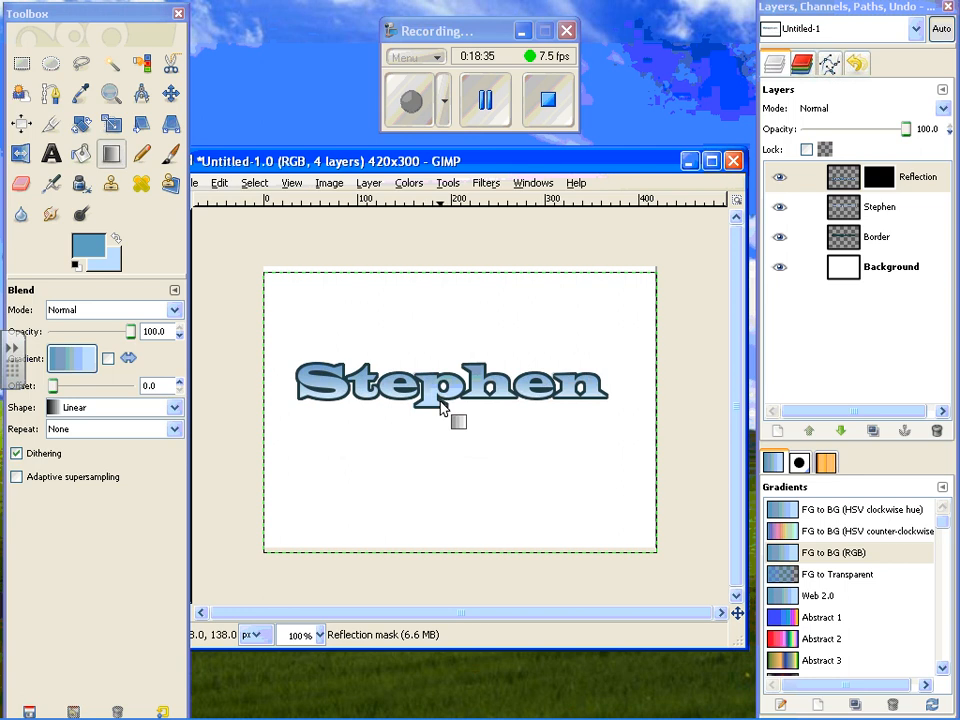
Fade the reflection with an FG to BG (RGB) gradient on its layer mask, retrying diagonal and long downward directions.
{"action": "left_click_drag", "start_coordinate": [370, 464], "coordinate": [462, 560]}
{"action": "key", "text": "ctrl+z"}
{"action": "left_click_drag", "start_coordinate": [491, 376], "coordinate": [365, 447]}
{"action": "key", "text": "ctrl+z"}
{"action": "left_click_drag", "start_coordinate": [457, 406], "coordinate": [455, 714]}
{"action": "key", "text": "ctrl+z"}
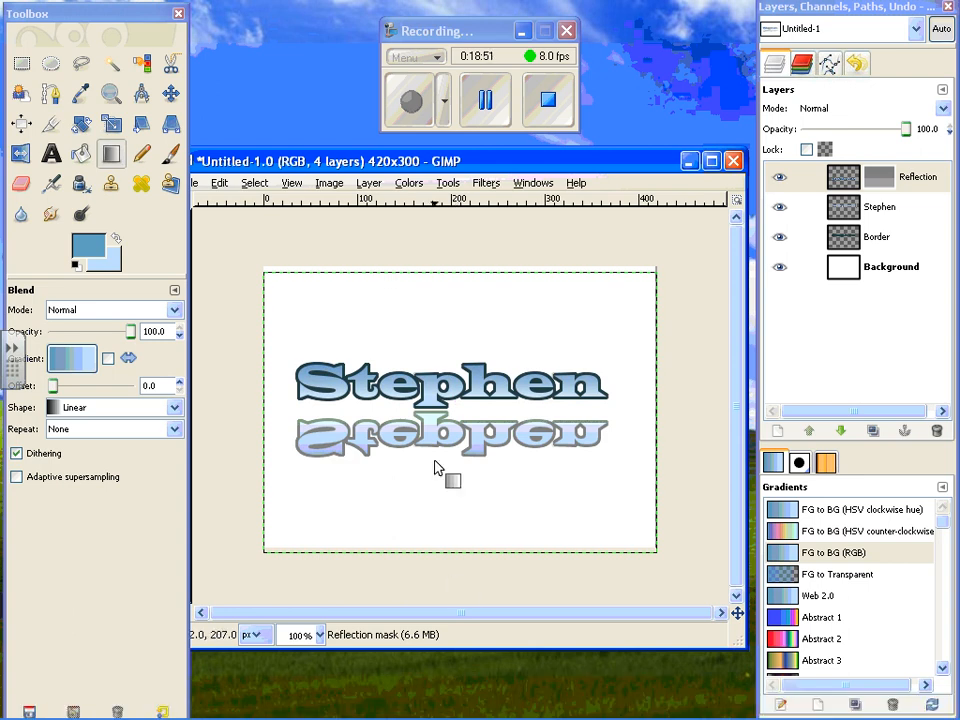
{"action": "left_click", "coordinate": [485, 99]}
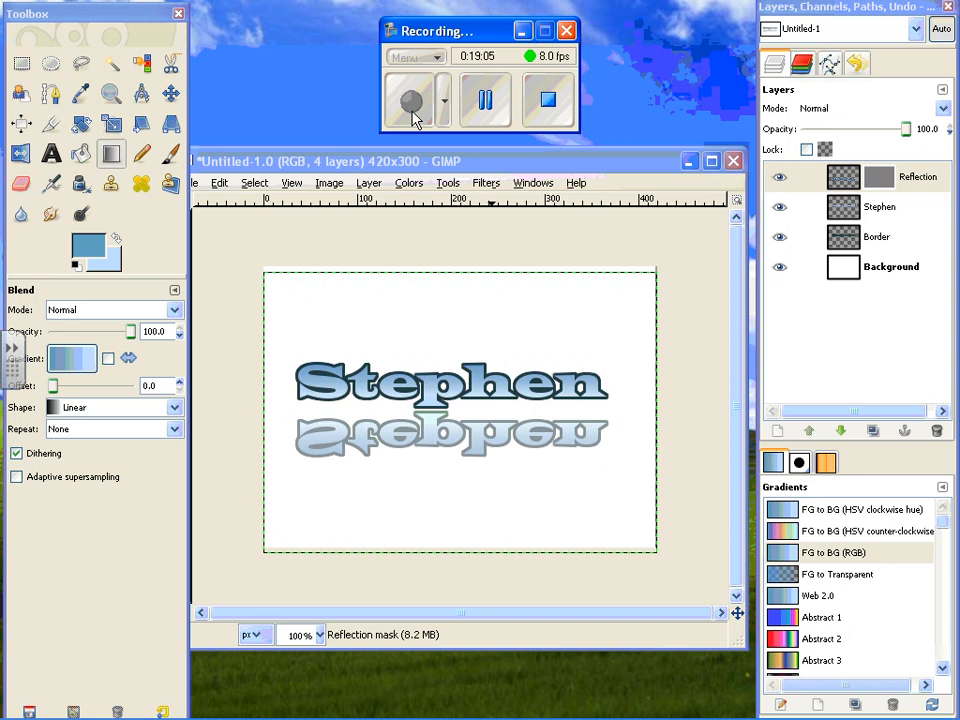
{"action": "left_click", "coordinate": [496, 185]}
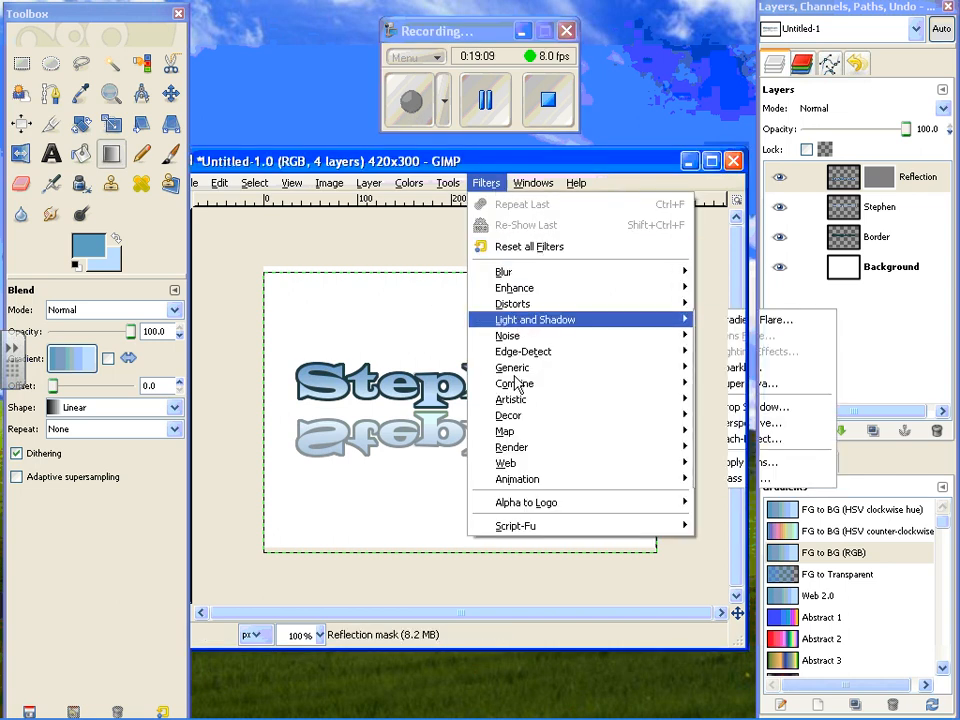
{"action": "mouse_move", "coordinate": [567, 284]}
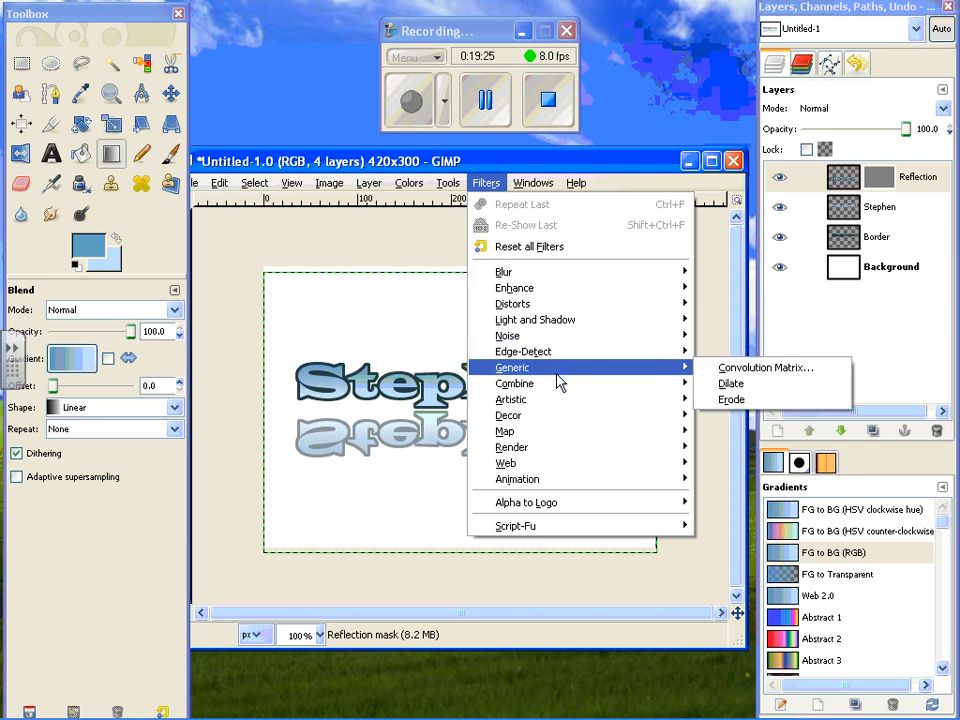
{"action": "mouse_move", "coordinate": [559, 388]}
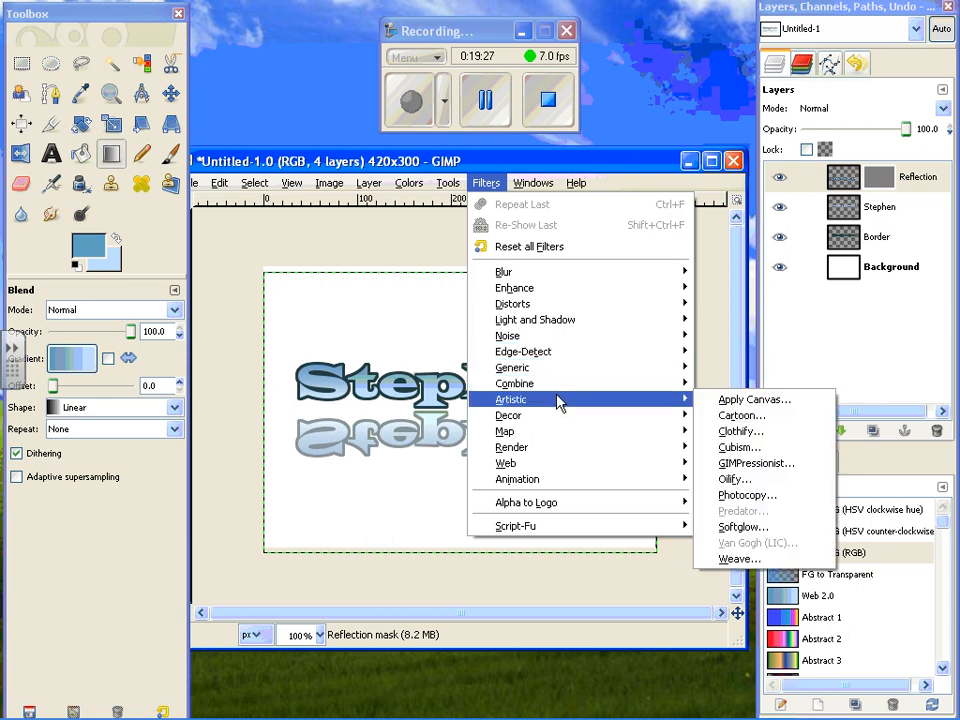
{"action": "mouse_move", "coordinate": [557, 424]}
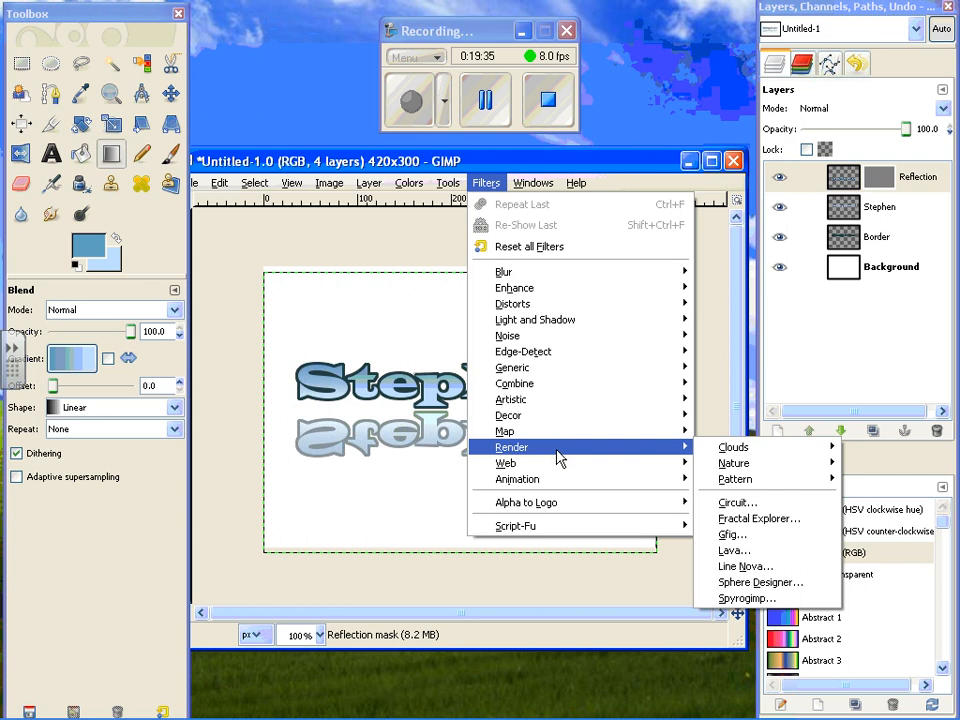
{"action": "mouse_move", "coordinate": [557, 468]}
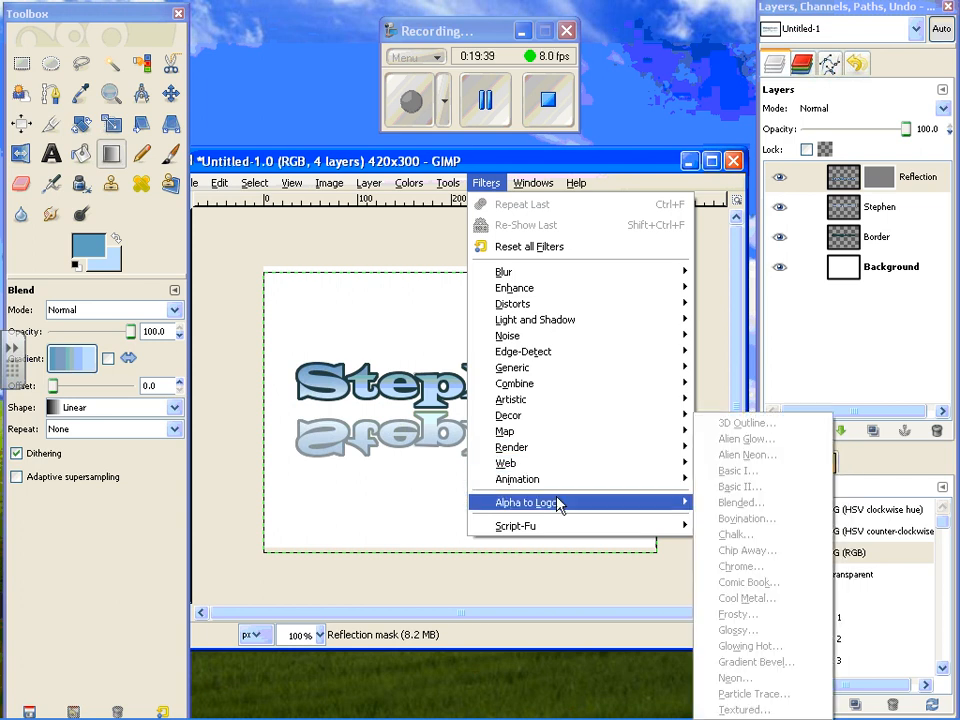
{"action": "mouse_move", "coordinate": [560, 530]}
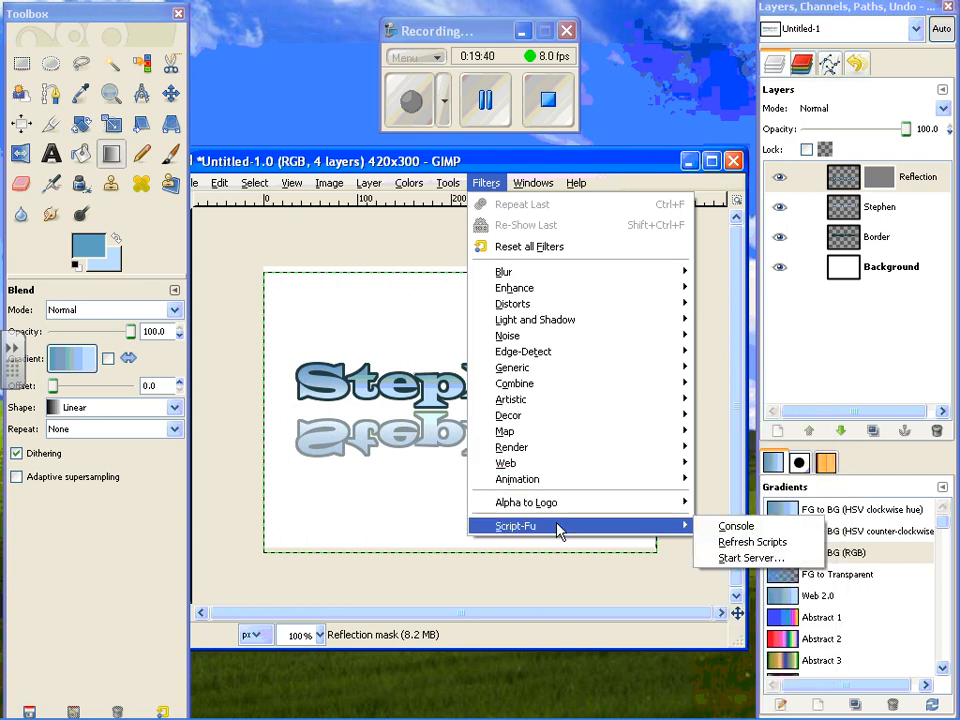
{"action": "left_click", "coordinate": [487, 103]}
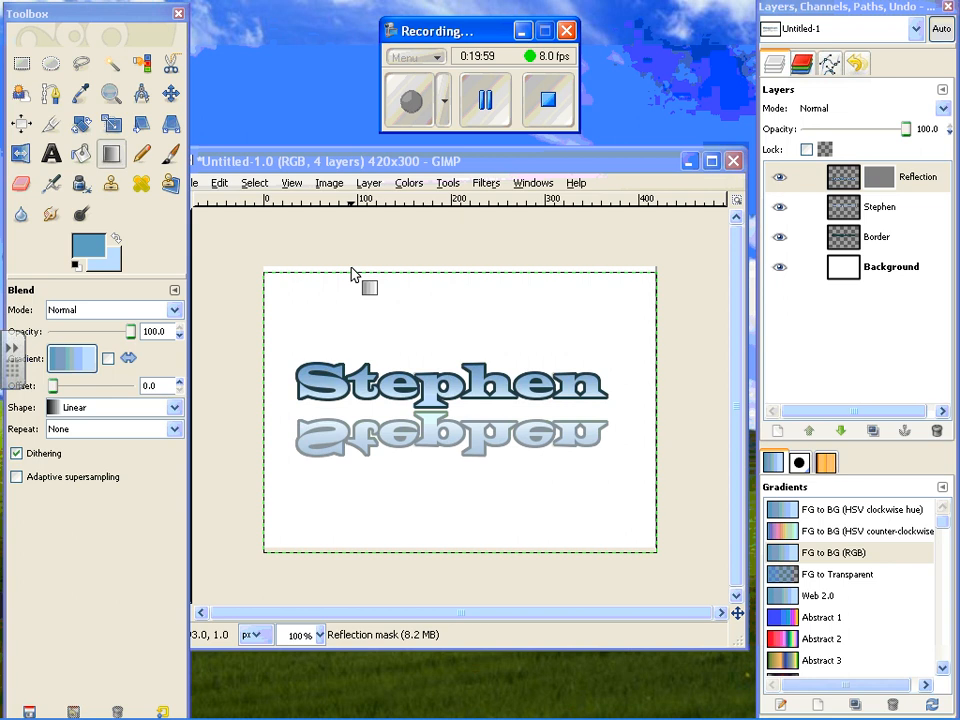
Select the name layer's alpha and subtract an ellipse of about 410 by 44 px over the lower half of the letters.
{"action": "left_click", "coordinate": [53, 64]}
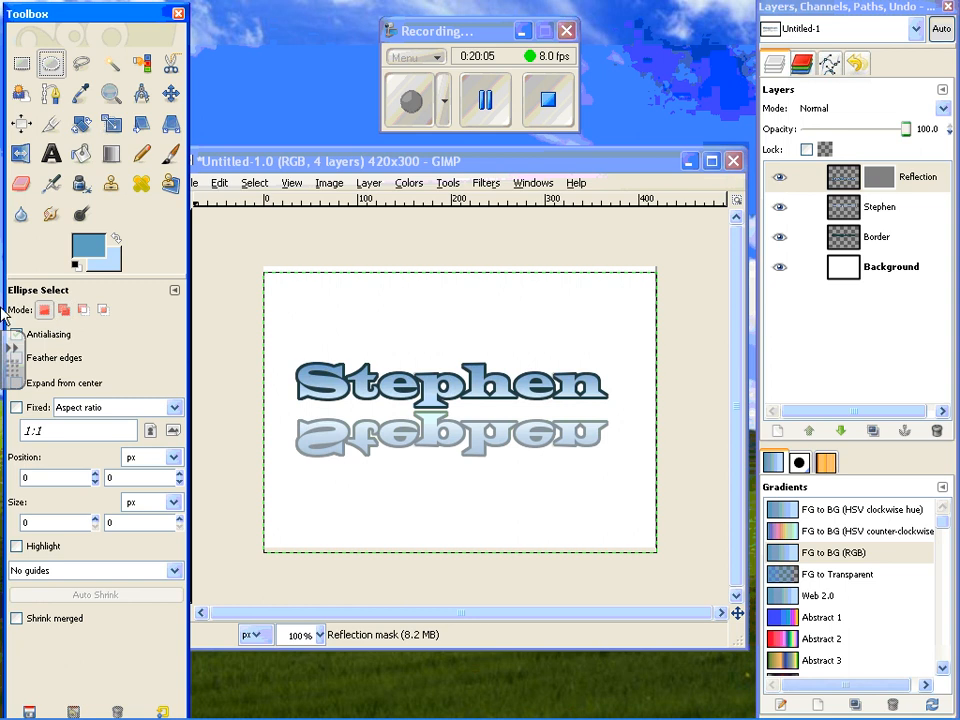
{"action": "left_click", "coordinate": [87, 314]}
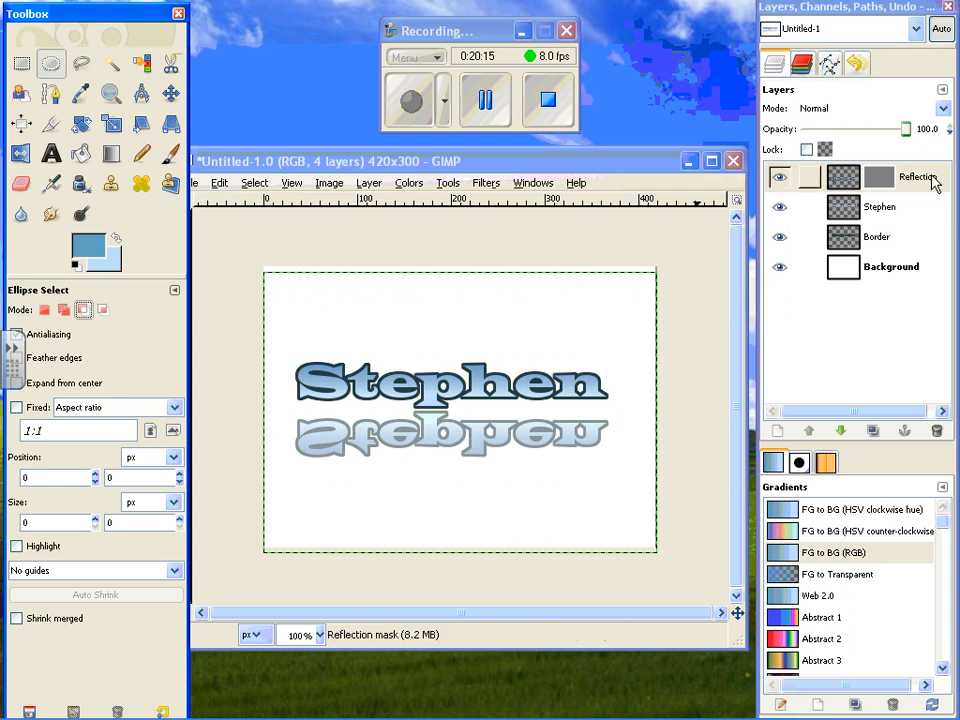
{"action": "left_click", "coordinate": [880, 207]}
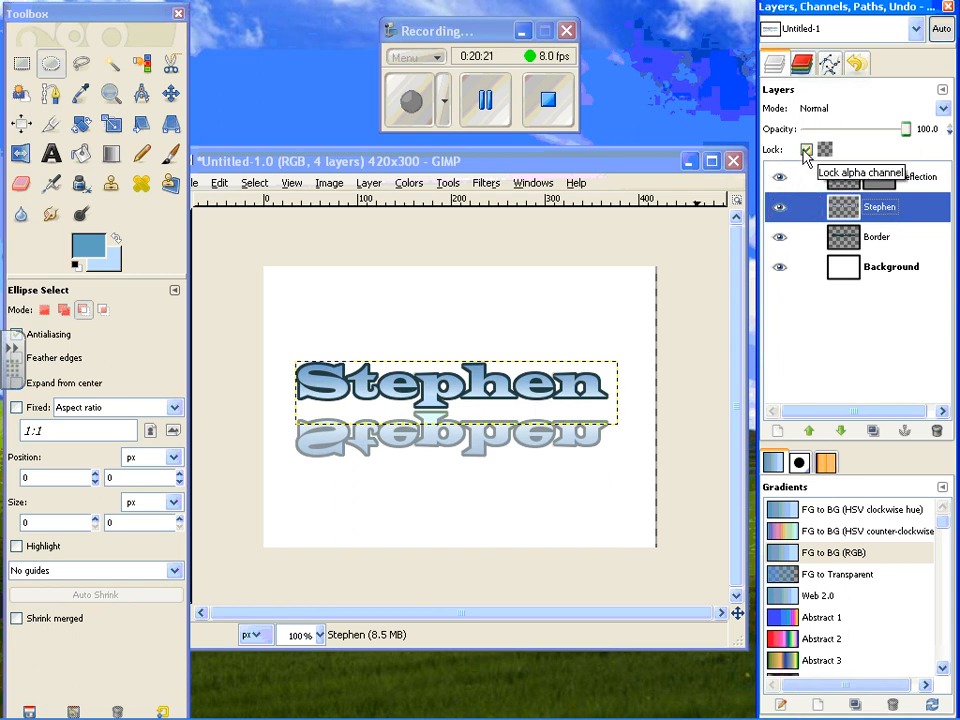
{"action": "right_click", "coordinate": [880, 214]}
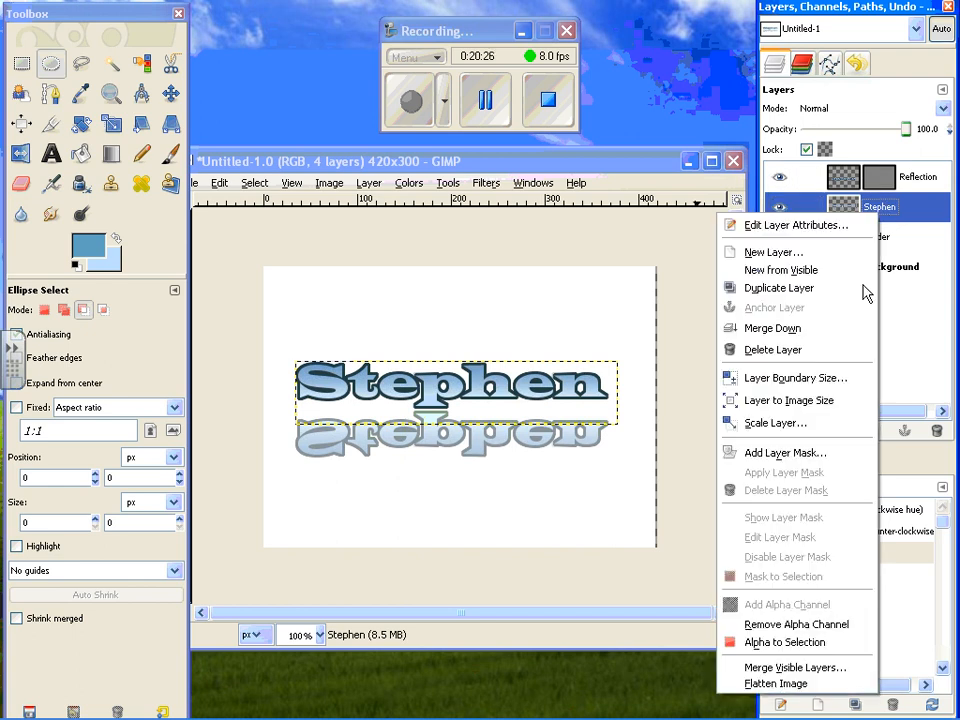
{"action": "left_click", "coordinate": [843, 644]}
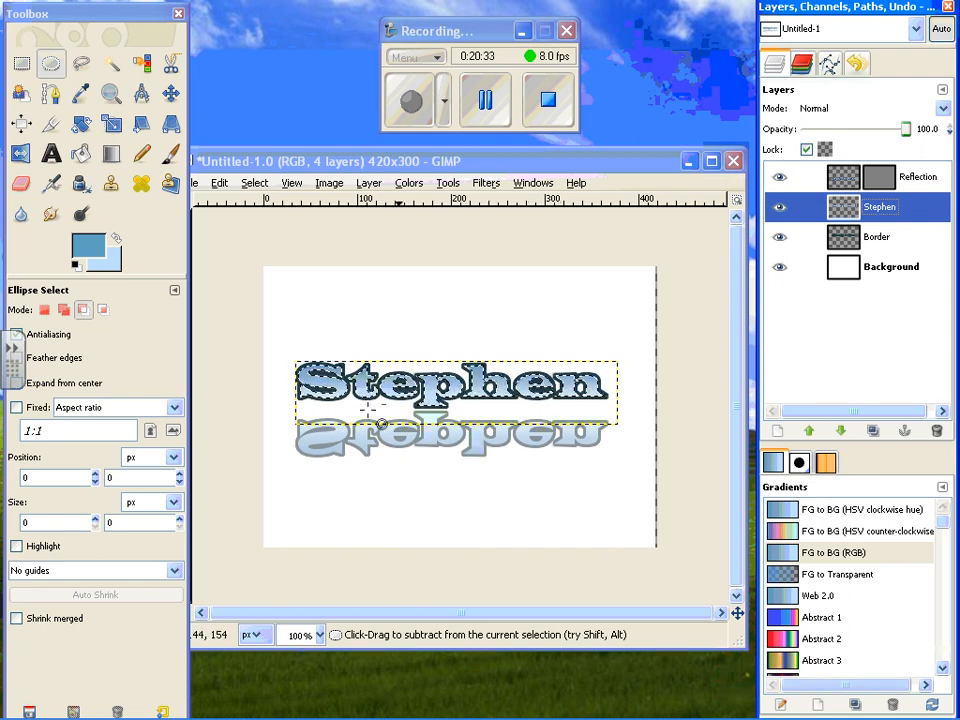
{"action": "left_click_drag", "start_coordinate": [272, 387], "coordinate": [654, 426]}
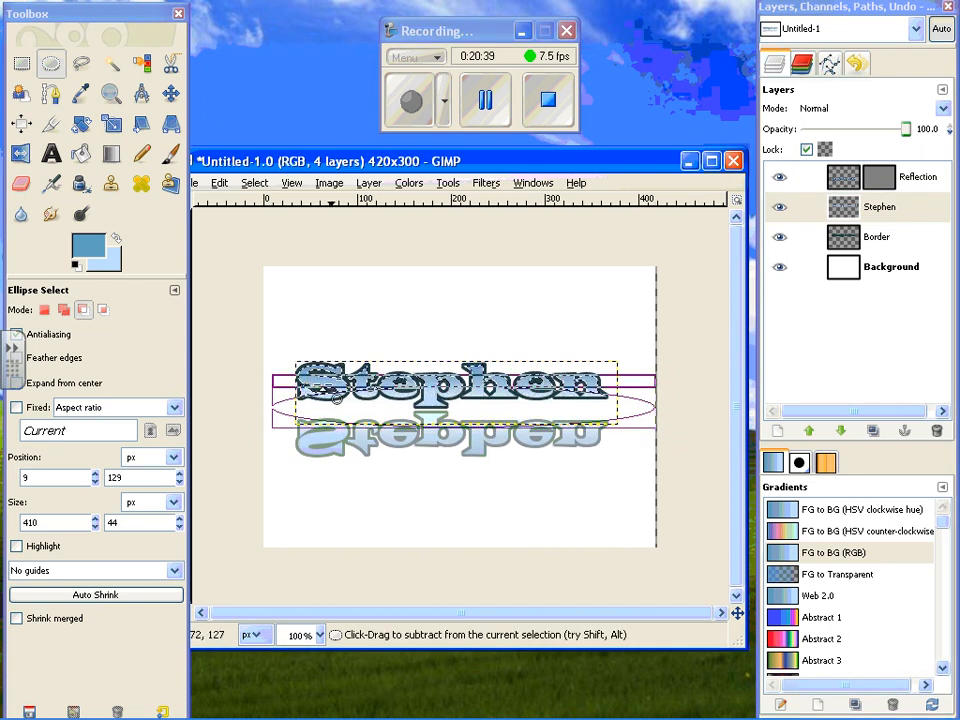
Enlarge the subtracting ellipse upward to about 410 by 49 px and apply it to the letter selection.
{"action": "mouse_move", "coordinate": [281, 384]}
{"action": "left_mouse_down"}
{"action": "mouse_move", "coordinate": [280, 371]}
{"action": "mouse_move", "coordinate": [272, 374]}
{"action": "left_mouse_up"}
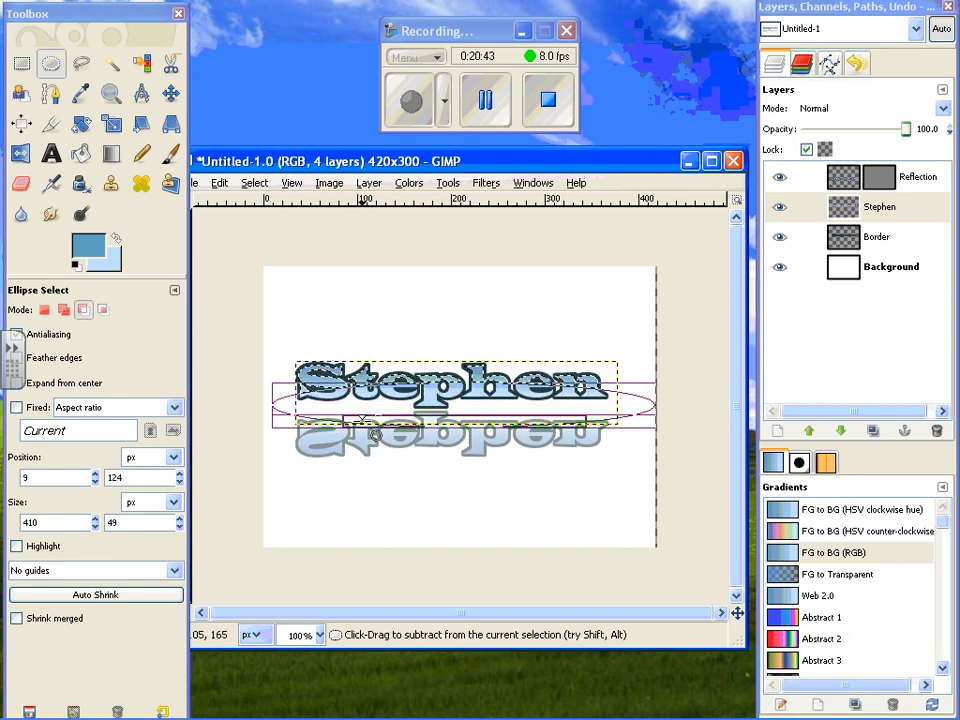
{"action": "left_click", "coordinate": [485, 102]}
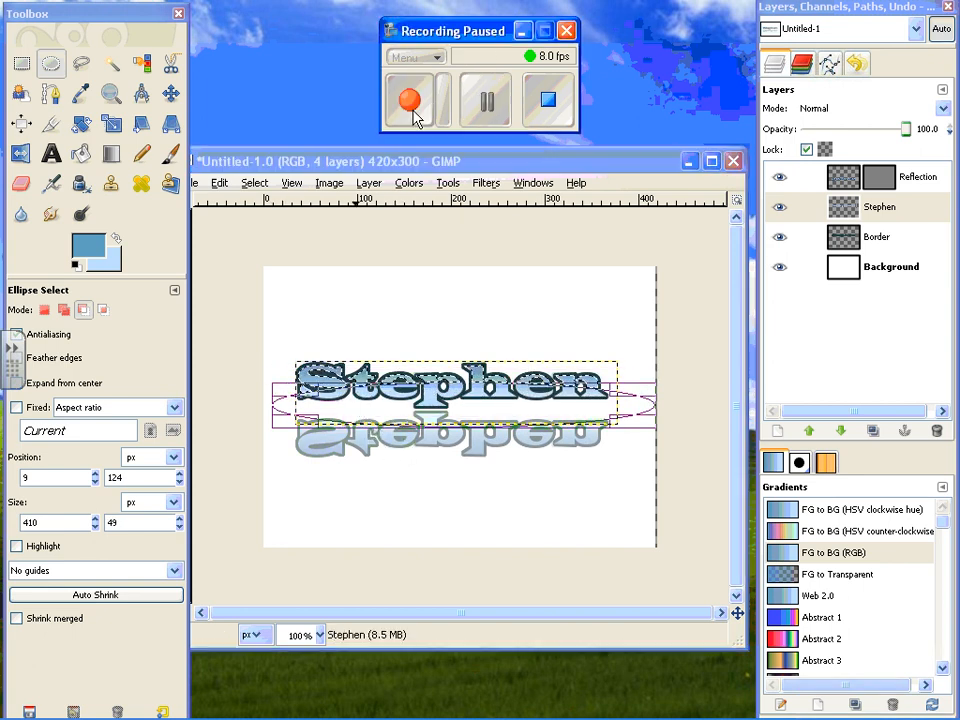
{"action": "left_click", "coordinate": [414, 112]}
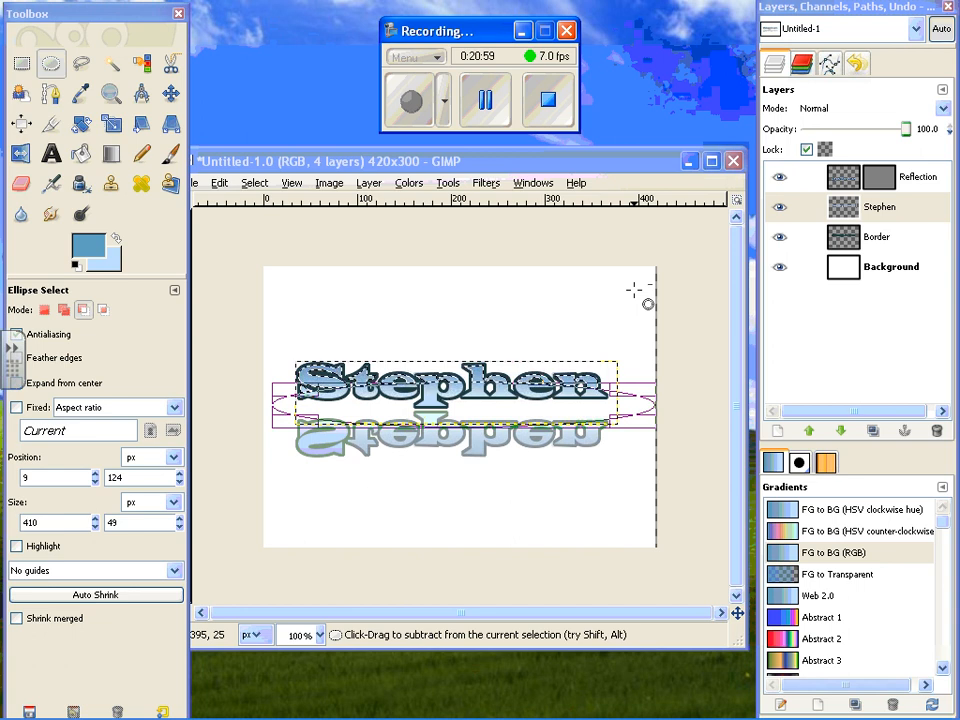
{"action": "left_click", "coordinate": [335, 327]}
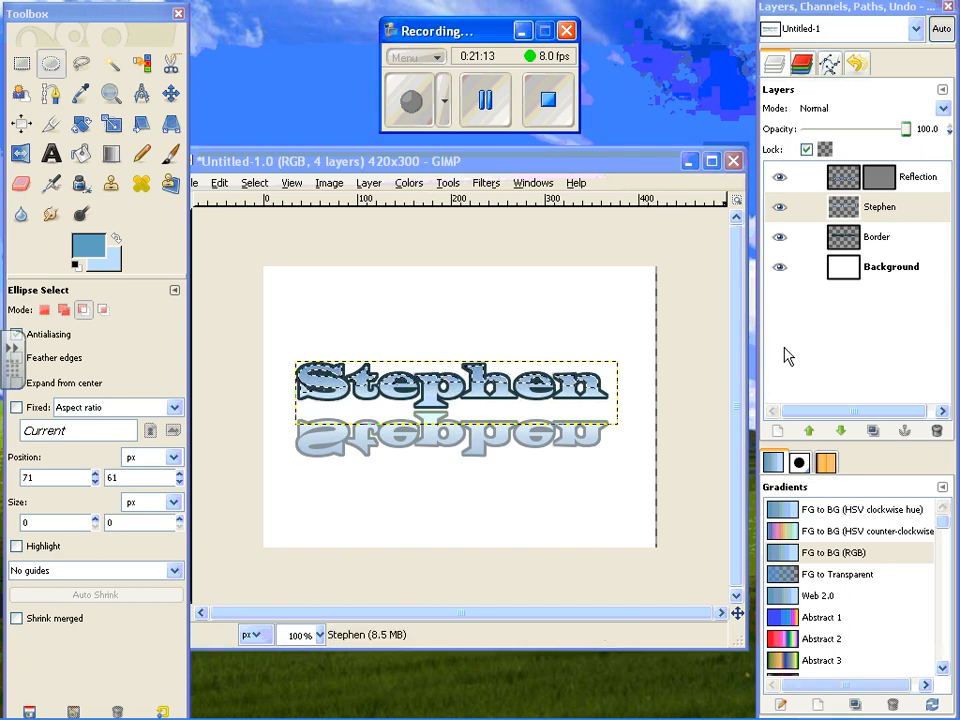
Create a transparent 420 by 300 px layer named Glassy Effect directly above the name layer.
{"action": "left_click", "coordinate": [777, 431]}
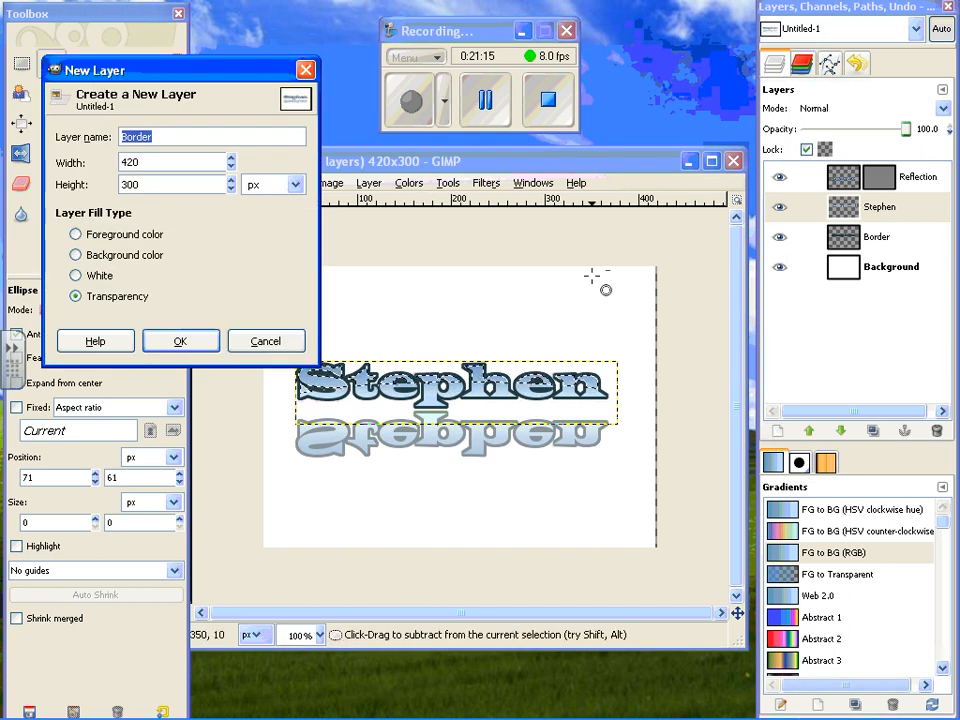
{"action": "type", "text": "Glassy Effect"}
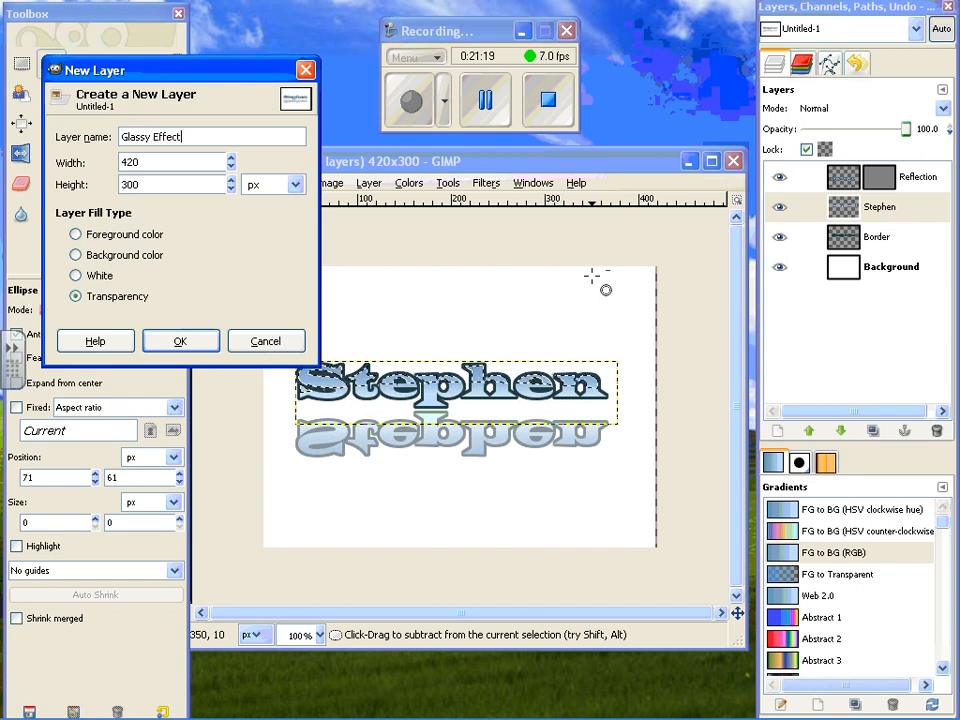
{"action": "left_click", "coordinate": [208, 348]}
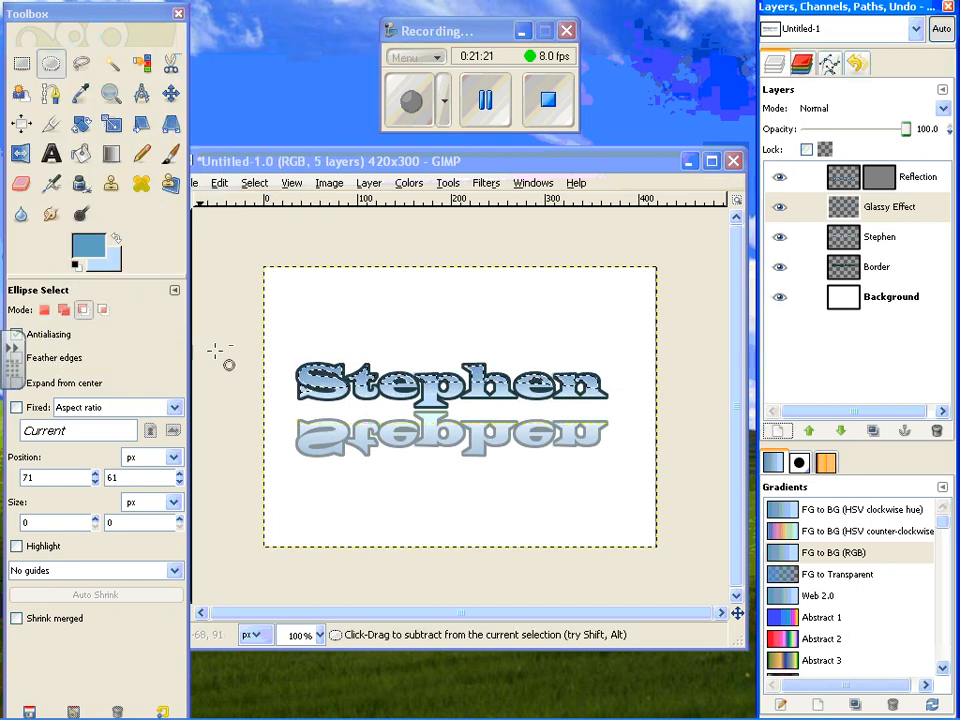
{"action": "left_click", "coordinate": [895, 211]}
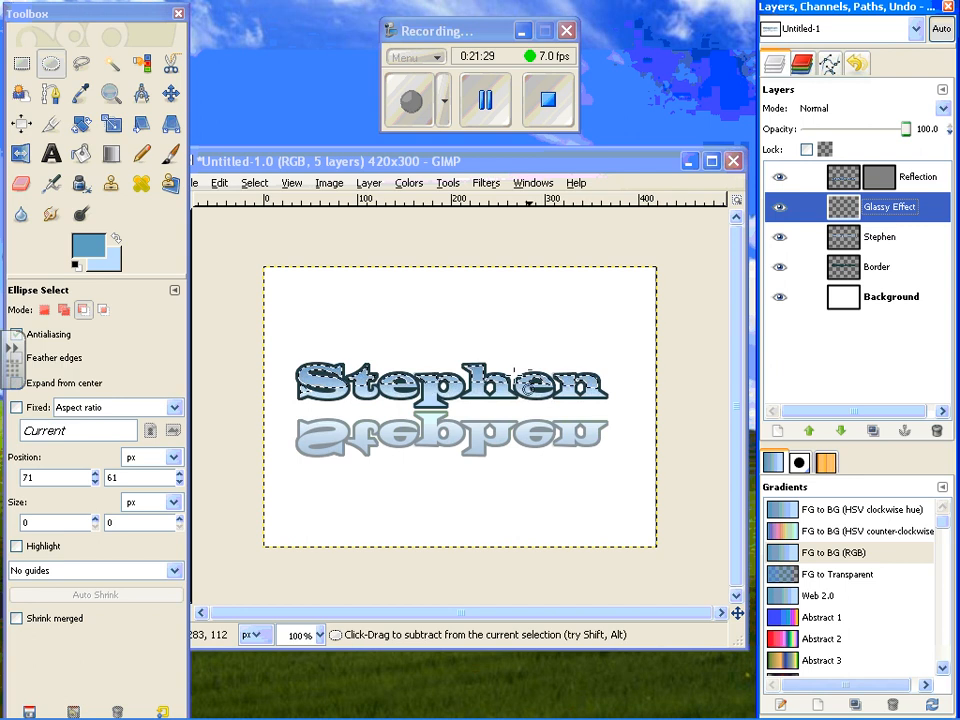
Set the foreground color to white (ffffff) and bucket-fill the selected upper parts of the letters on the Glassy Effect layer.
{"action": "left_click", "coordinate": [81, 153]}
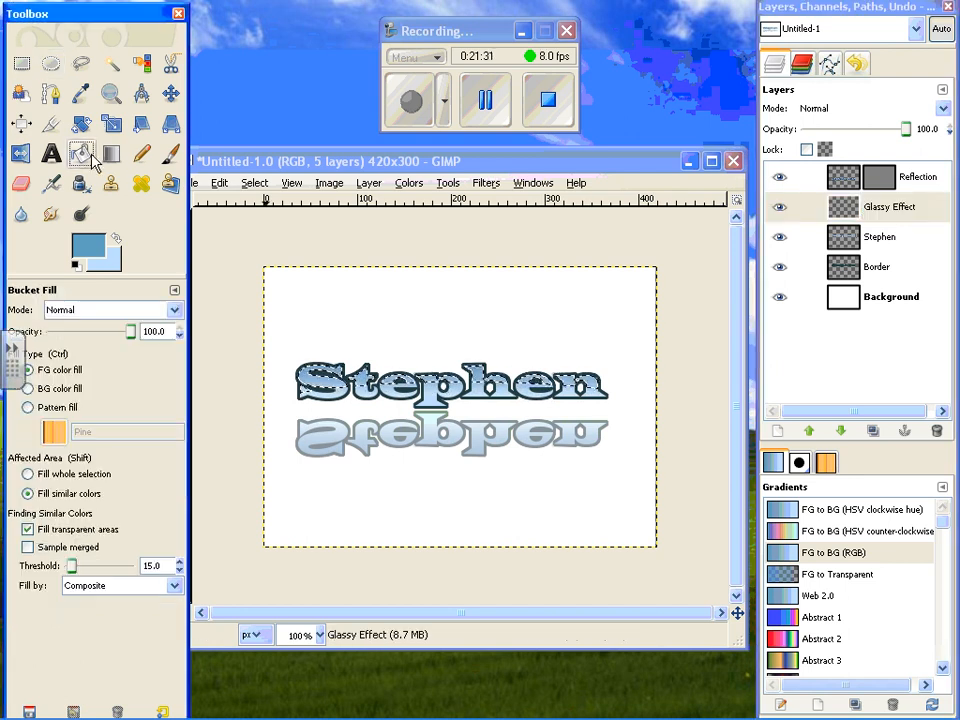
{"action": "left_click", "coordinate": [97, 248]}
{"action": "left_click", "coordinate": [244, 246]}
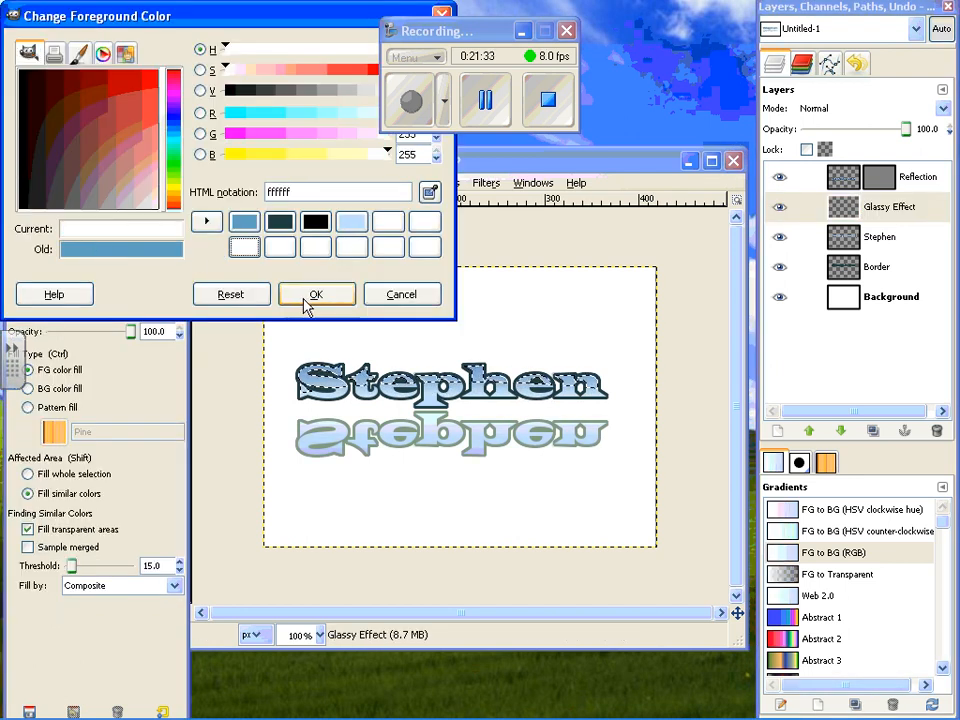
{"action": "left_click", "coordinate": [315, 294]}
{"action": "left_click", "coordinate": [330, 390]}
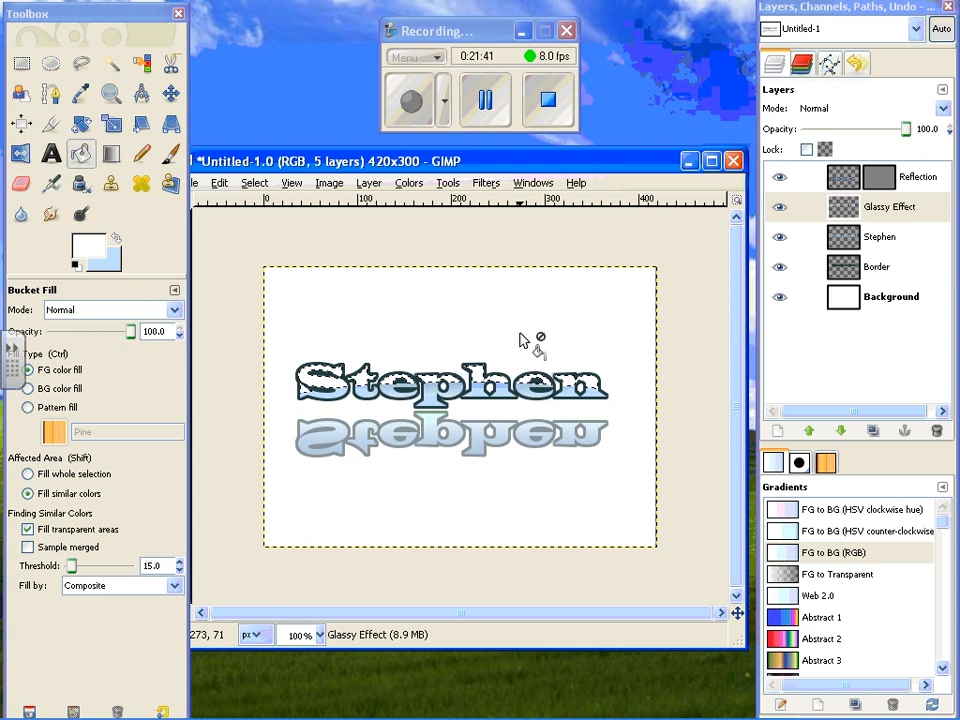
Lower the Glassy Effect layer's opacity to about 30.8 and remove the selection.
{"action": "left_click", "coordinate": [910, 210]}
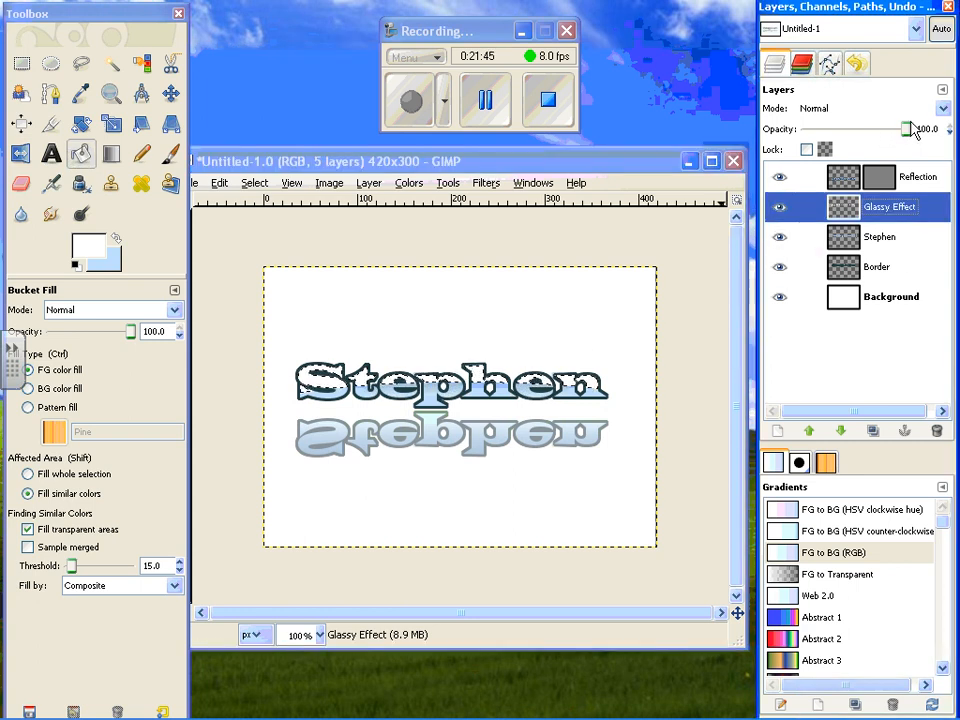
{"action": "left_click_drag", "start_coordinate": [907, 128], "coordinate": [838, 128]}
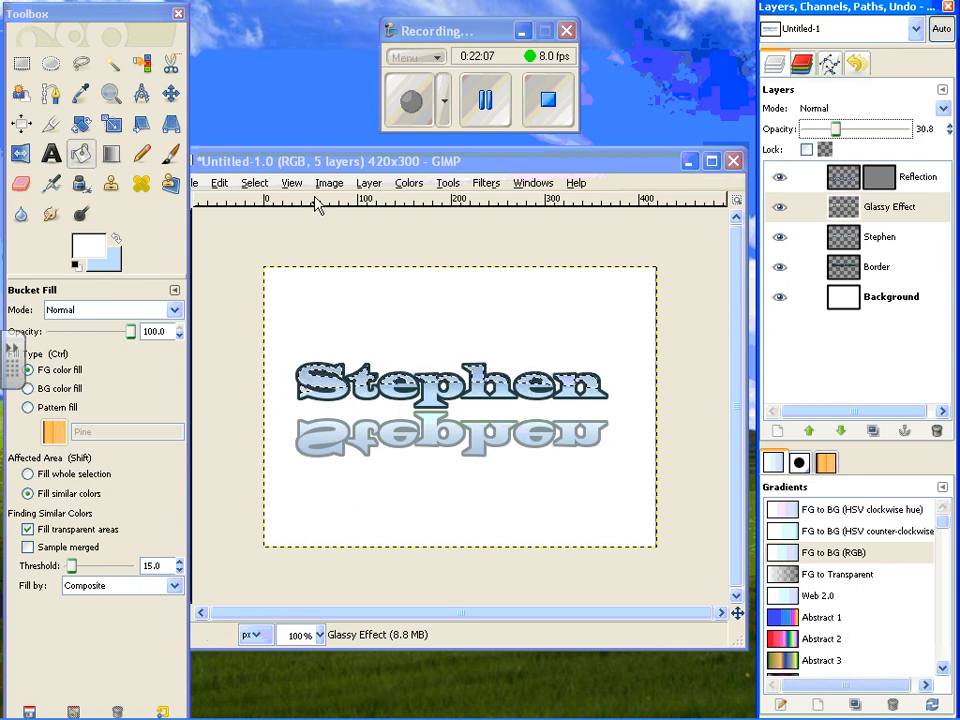
{"action": "left_click", "coordinate": [250, 184]}
{"action": "left_click", "coordinate": [272, 228]}
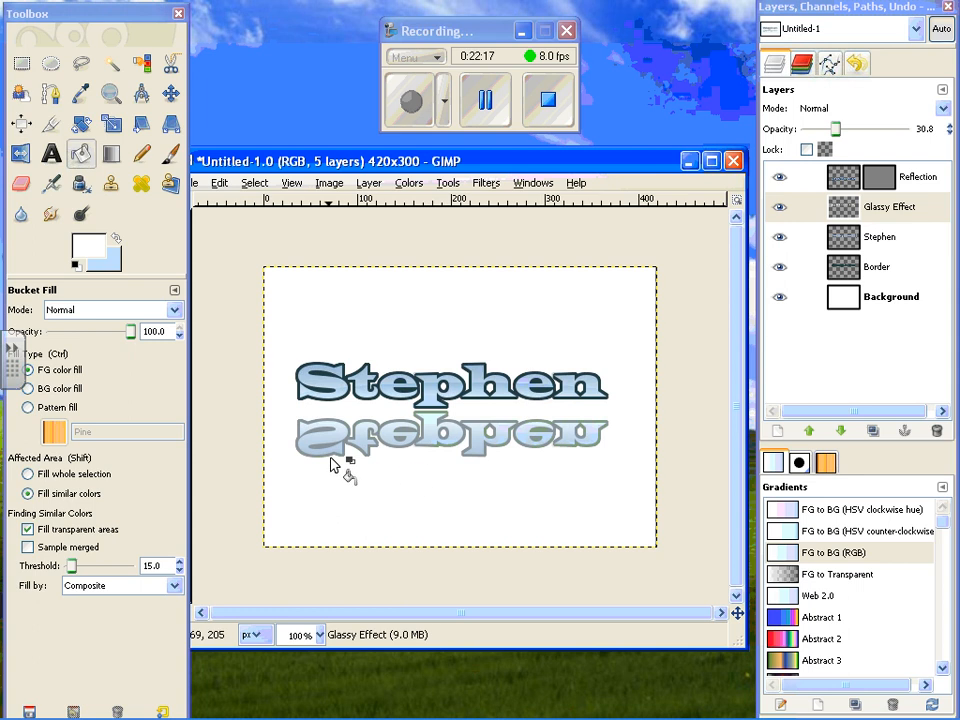
Try subtracting a rectangle of about 363 by 43 px over the lower part of the reflection.
{"action": "left_click", "coordinate": [24, 67]}
{"action": "left_click", "coordinate": [83, 309]}
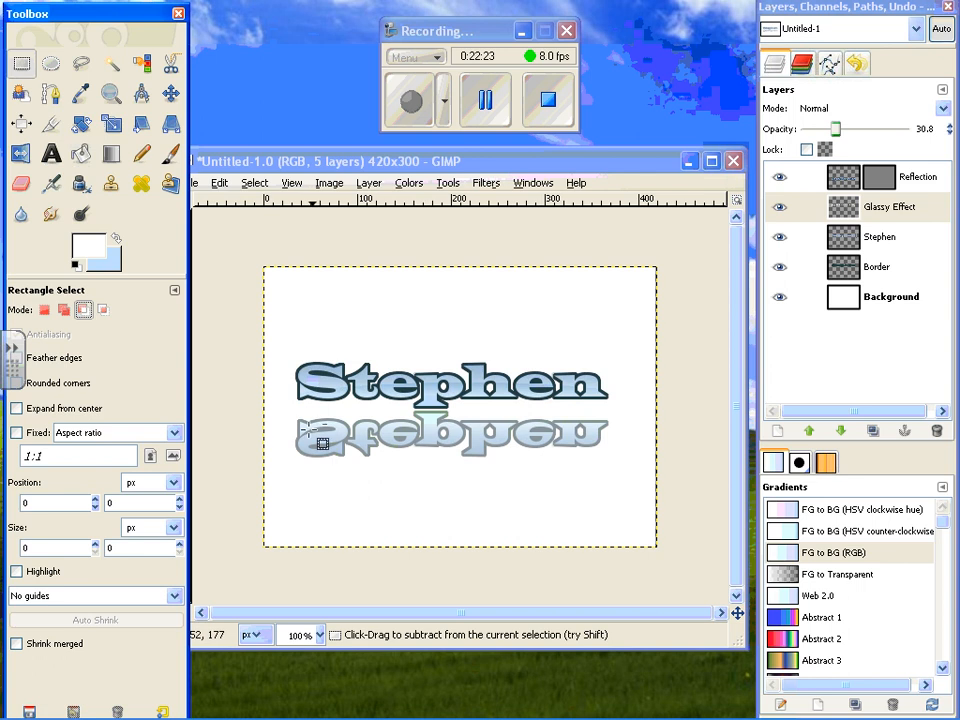
{"action": "left_click_drag", "start_coordinate": [286, 432], "coordinate": [626, 473]}
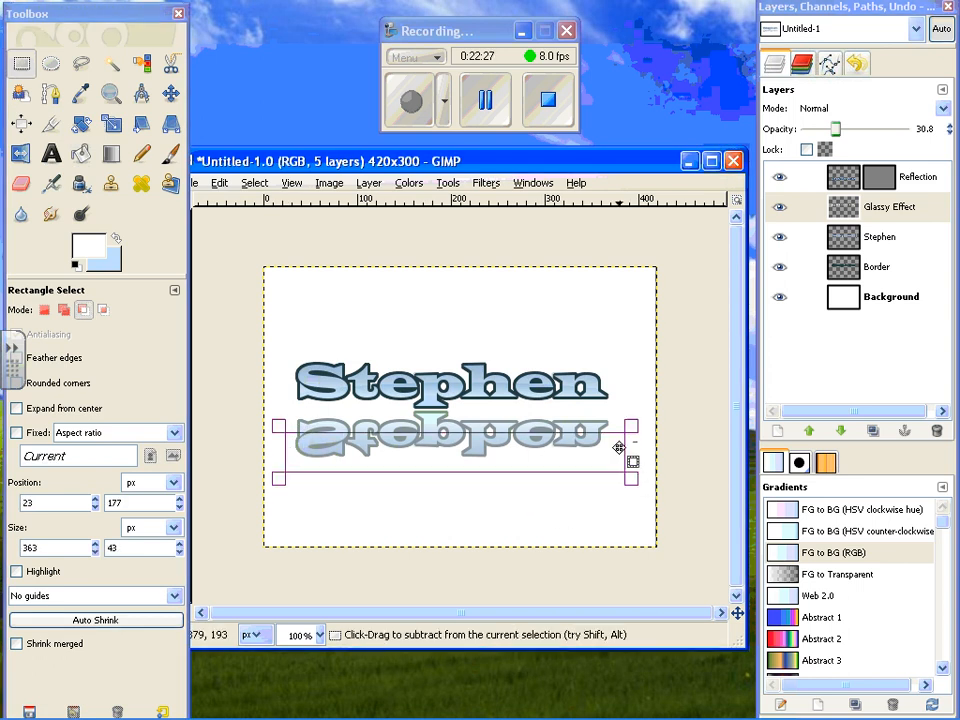
{"action": "left_click", "coordinate": [566, 442]}
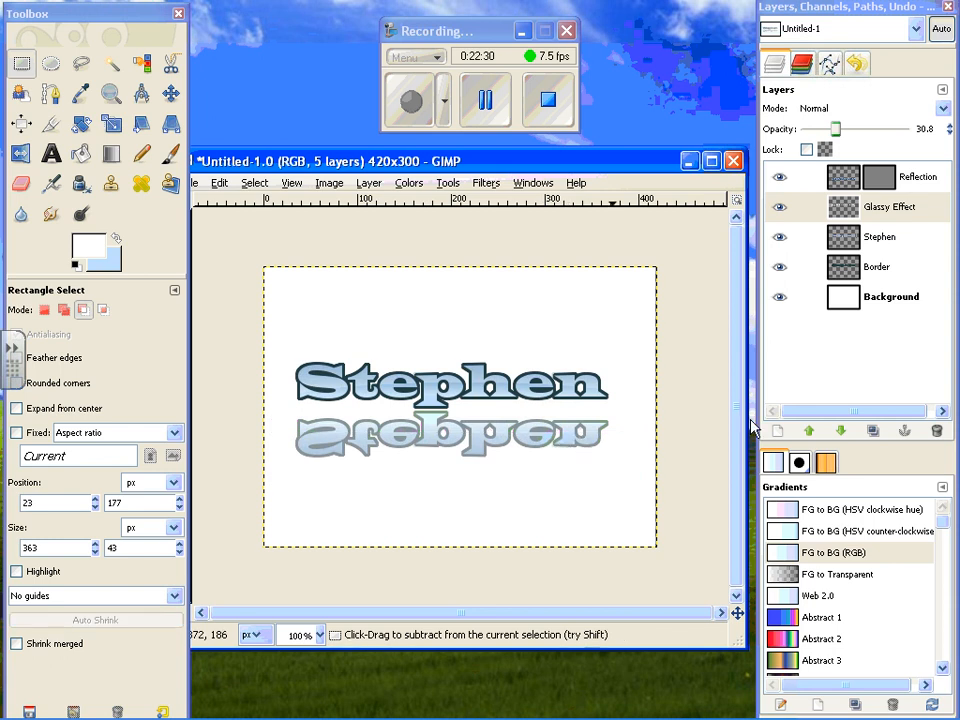
Try a subtracting rectangle of about 367 by 52 px over the lower reflection with the Reflection layer active.
{"action": "left_click", "coordinate": [876, 238]}
{"action": "left_click", "coordinate": [880, 192]}
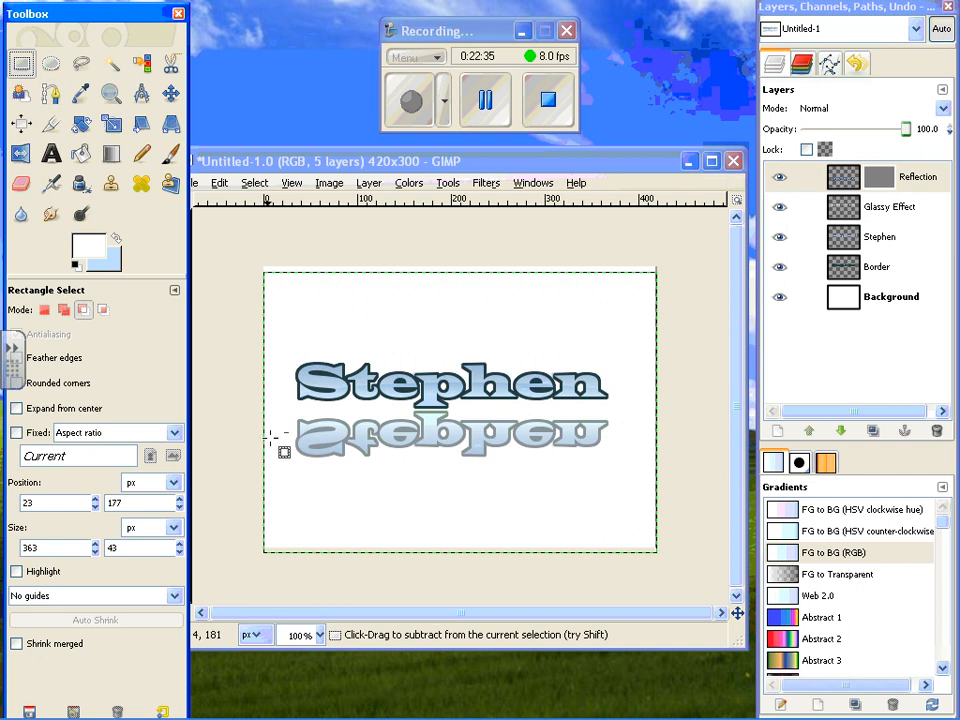
{"action": "left_click_drag", "start_coordinate": [281, 438], "coordinate": [625, 487]}
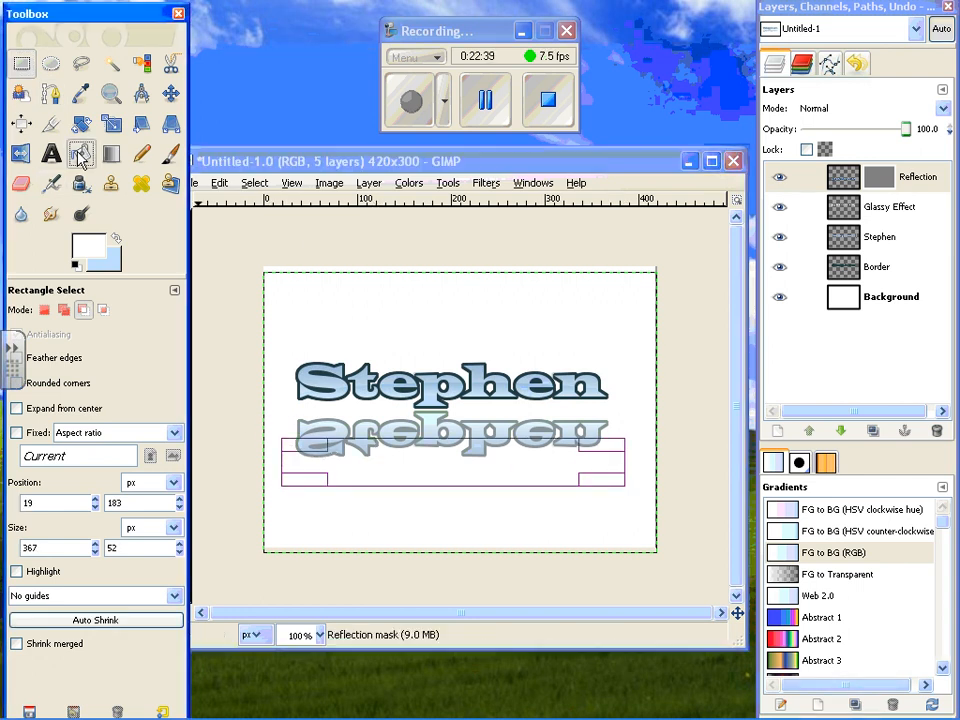
{"action": "left_click", "coordinate": [80, 153]}
{"action": "left_click", "coordinate": [900, 186]}
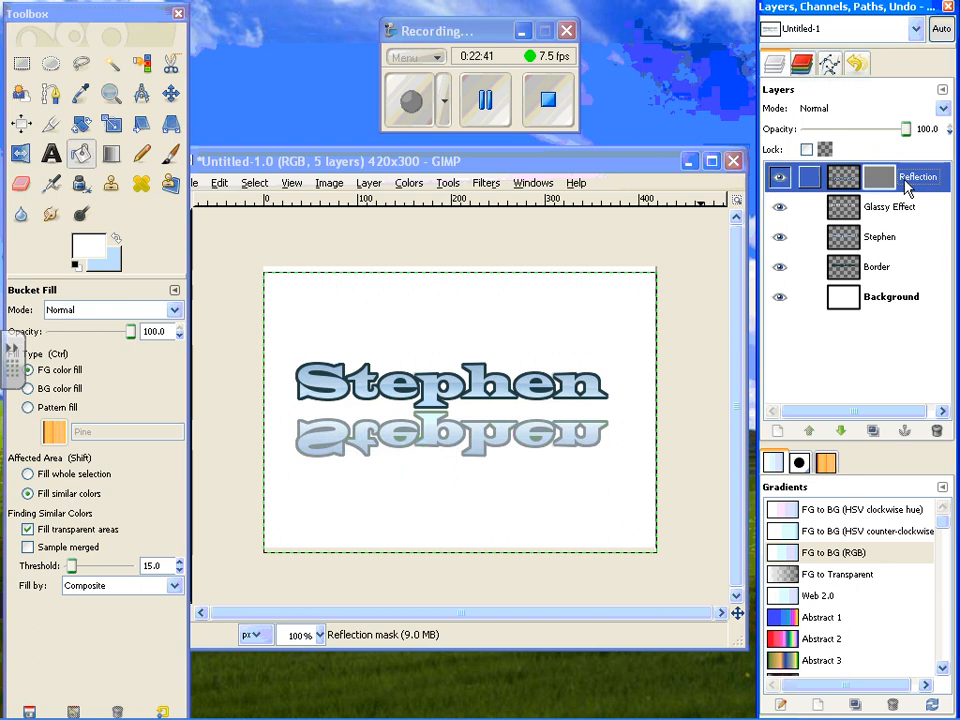
{"action": "left_click", "coordinate": [24, 64]}
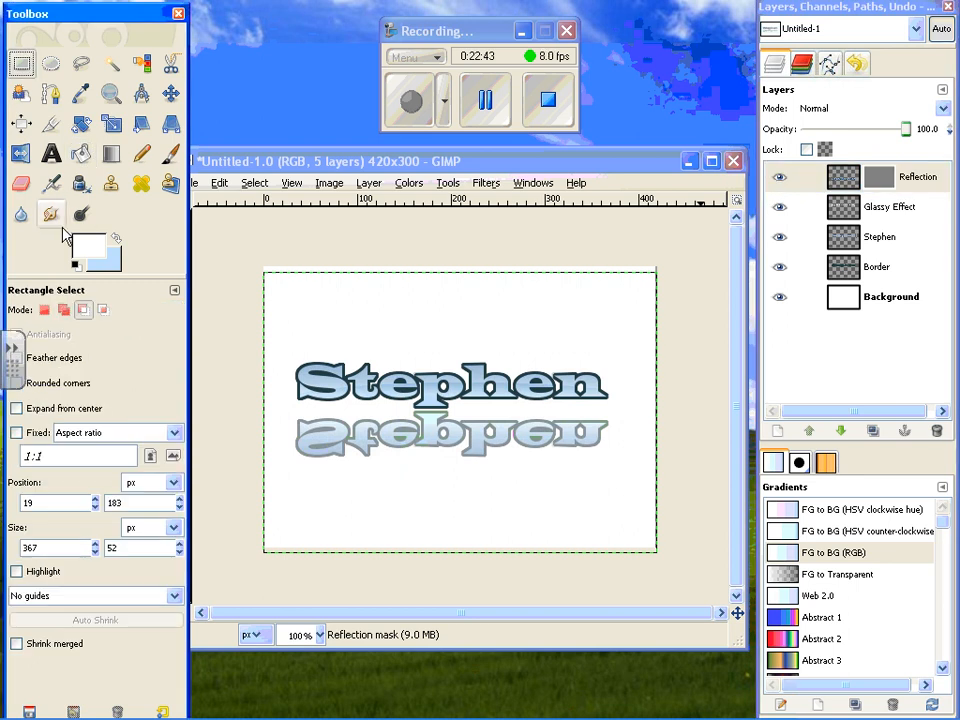
Try selecting a replacement rectangle of about 383 by 60 px over the reflection and bucket-filling it white on the Reflection mask.
{"action": "left_click", "coordinate": [88, 245]}
{"action": "left_click", "coordinate": [313, 293]}
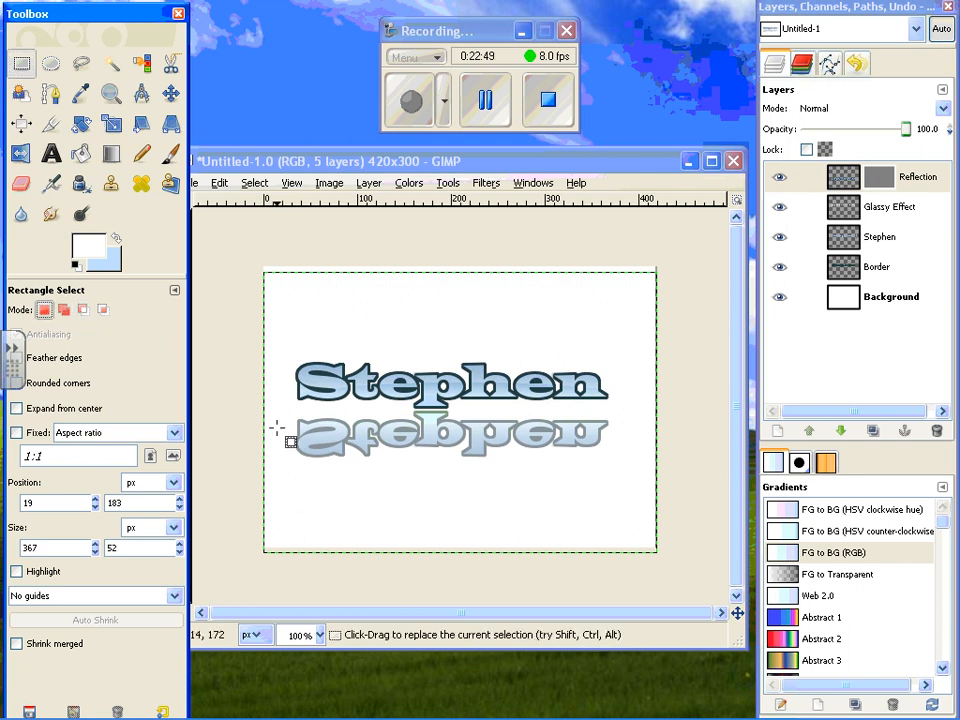
{"action": "left_click_drag", "start_coordinate": [277, 429], "coordinate": [634, 483]}
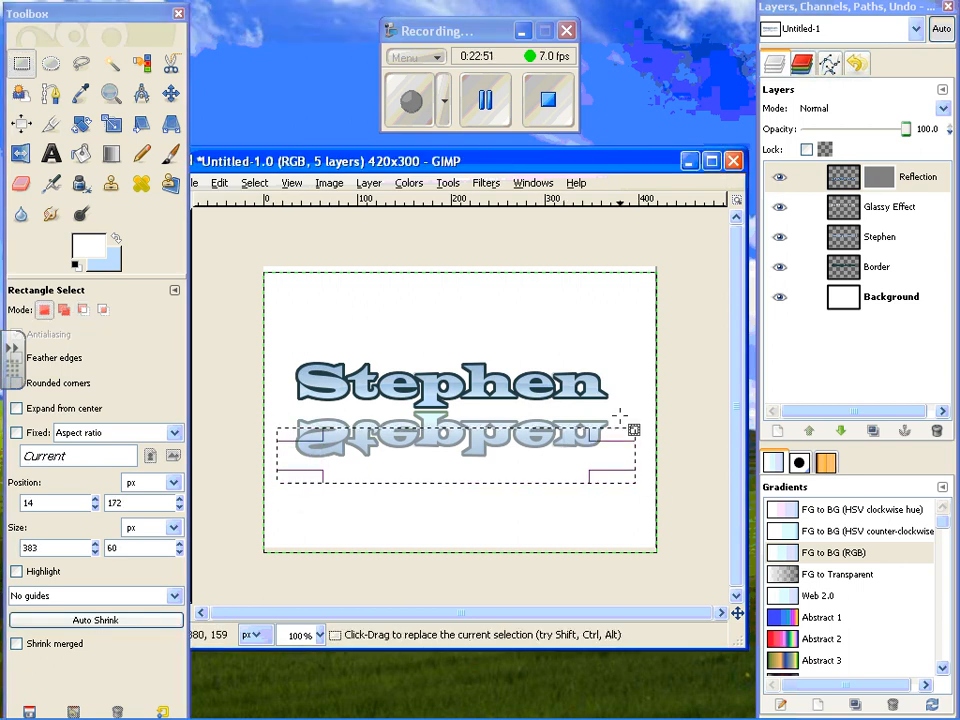
{"action": "left_click", "coordinate": [111, 153]}
{"action": "left_click", "coordinate": [80, 153]}
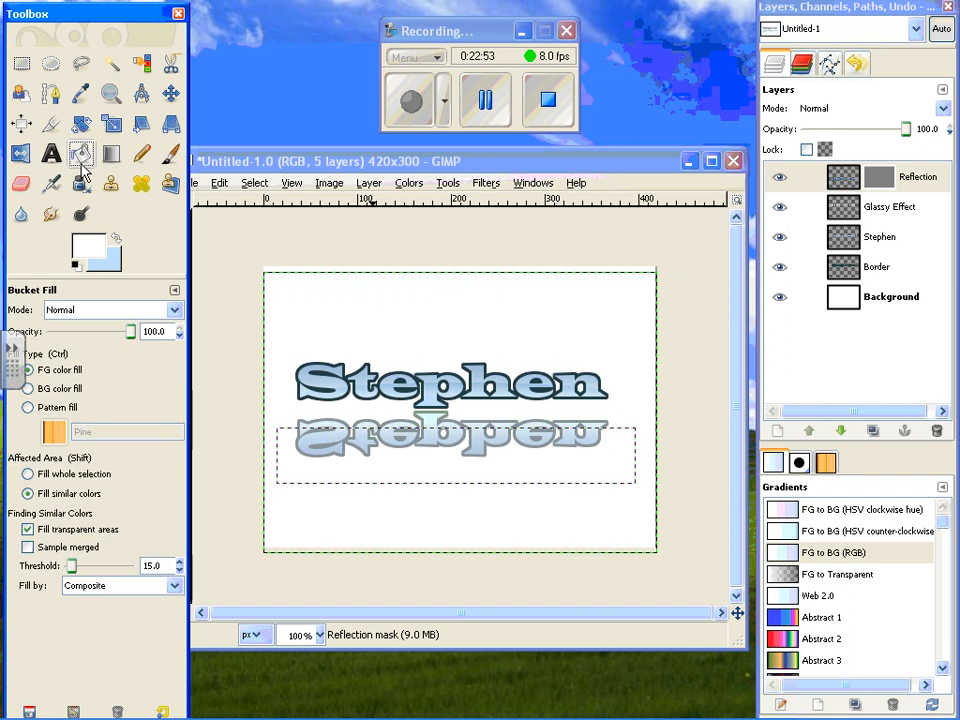
{"action": "left_click", "coordinate": [415, 479]}
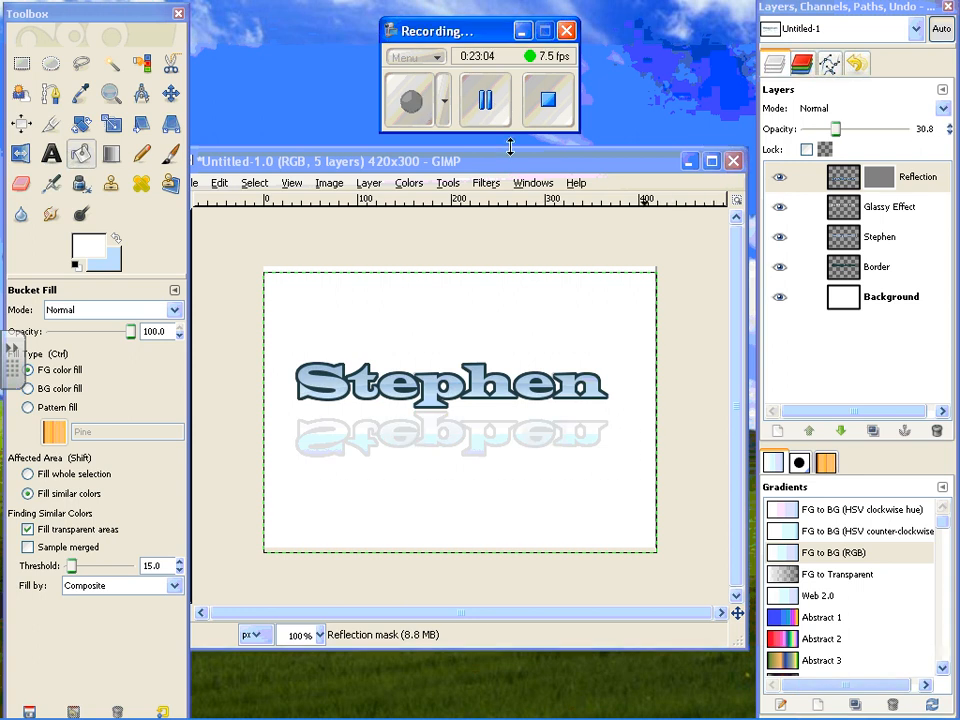
Set the Reflection layer's opacity to about 33.6 and move the image window clear of the toolbox.
{"action": "mouse_move", "coordinate": [835, 137]}
{"action": "left_mouse_down"}
{"action": "mouse_move", "coordinate": [827, 137]}
{"action": "mouse_move", "coordinate": [838, 137]}
{"action": "left_mouse_up"}
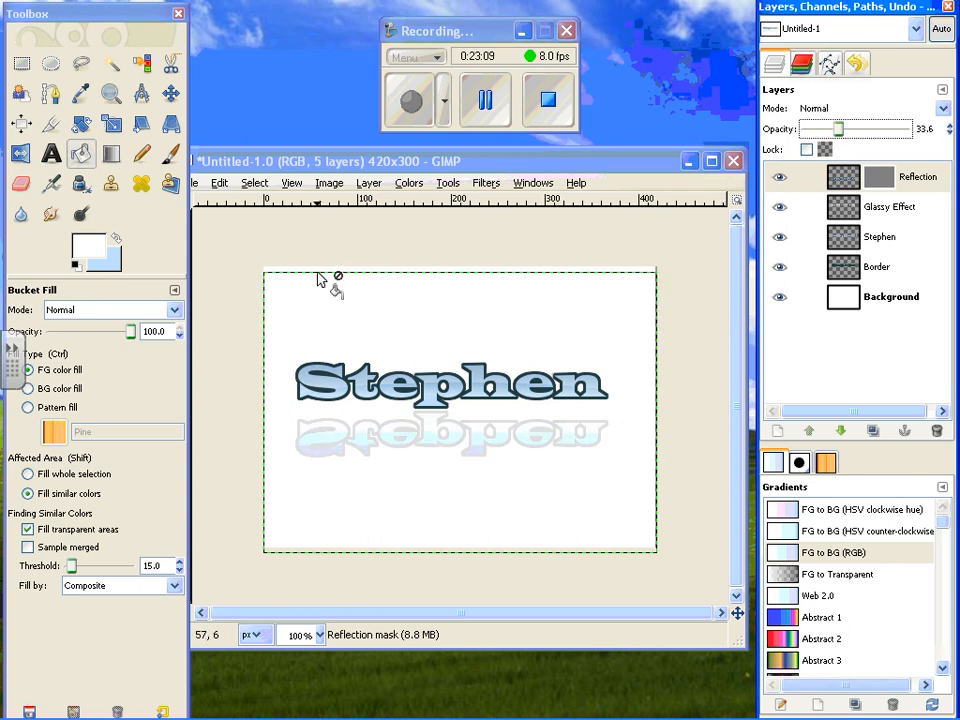
{"action": "left_click", "coordinate": [252, 162]}
{"action": "left_click_drag", "start_coordinate": [215, 165], "coordinate": [257, 165]}
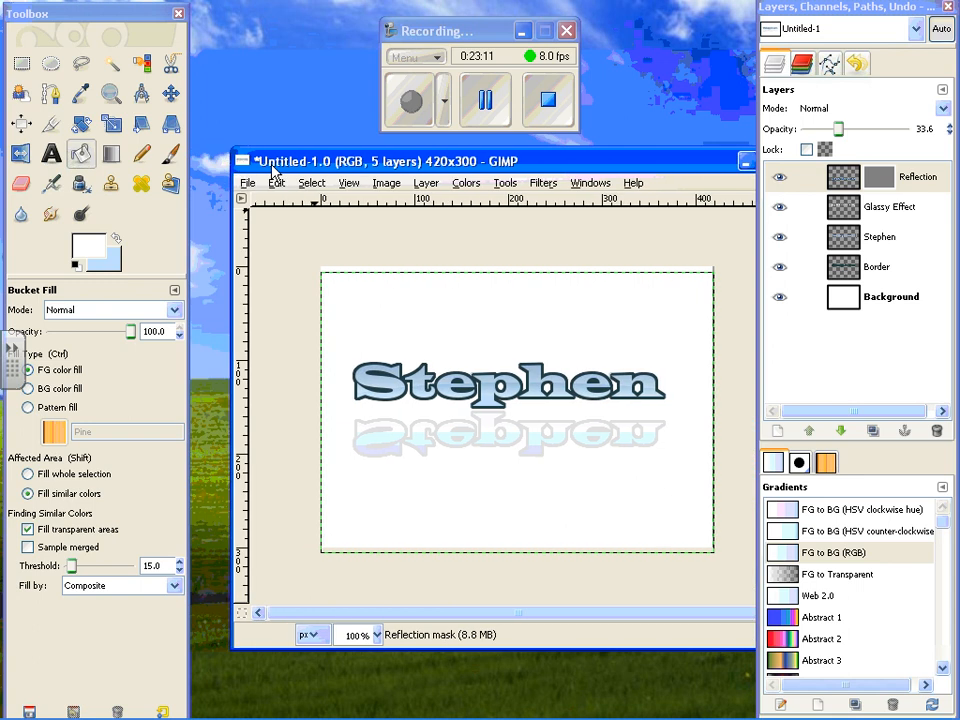
Save the image as Glassy Text.xcf in the My Pictures folder, using the GIMP XCF image type.
{"action": "left_click", "coordinate": [247, 183]}
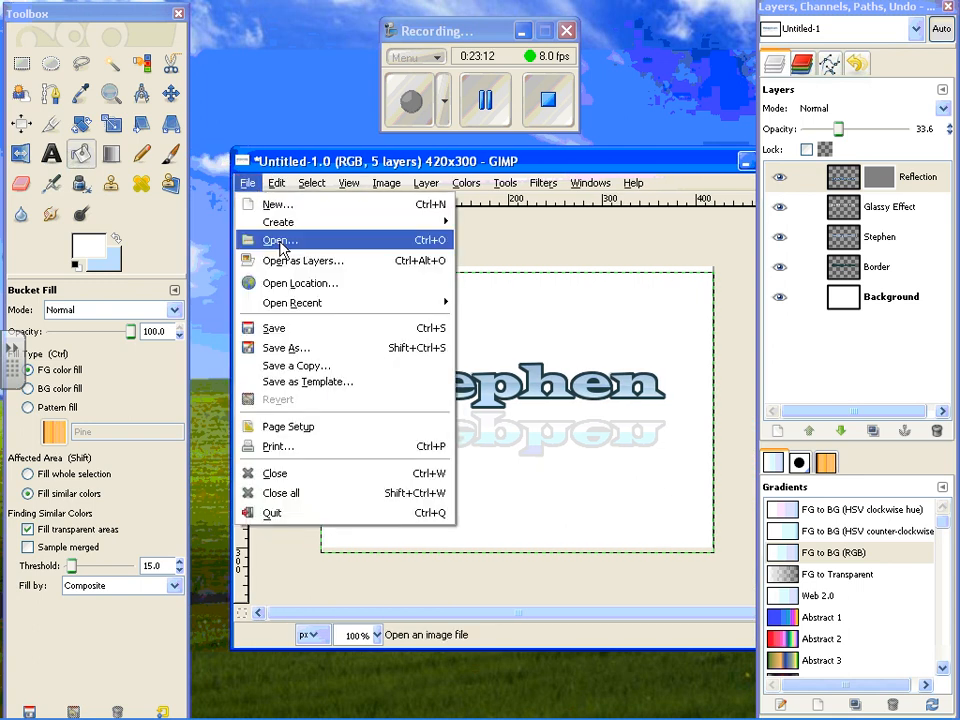
{"action": "left_click", "coordinate": [358, 350]}
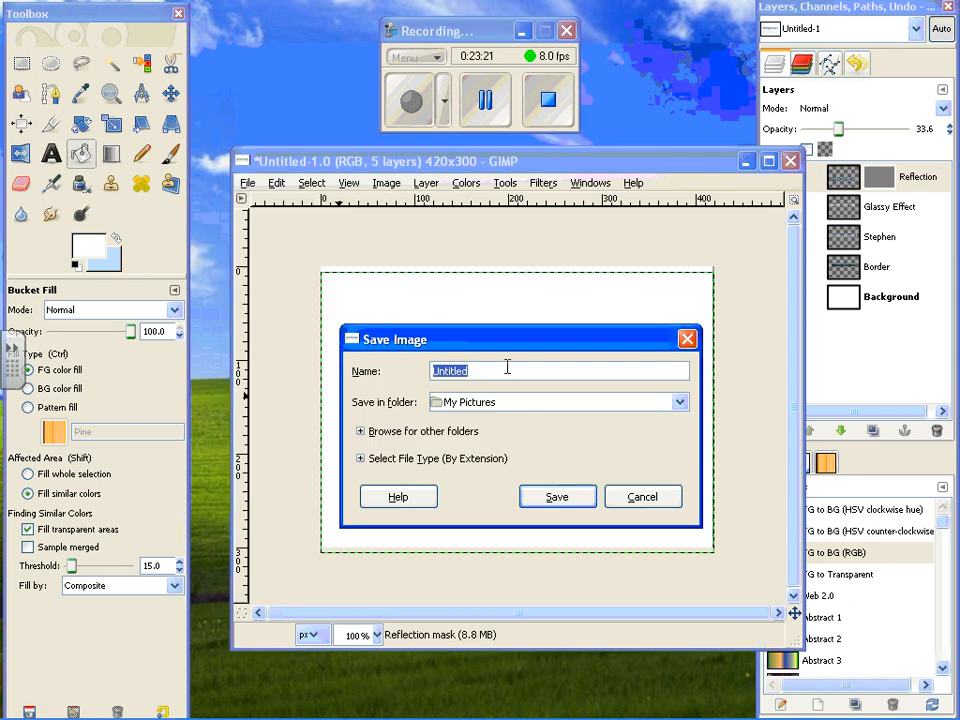
{"action": "type", "text": "Glassy Text"}
{"action": "left_click", "coordinate": [422, 460]}
{"action": "left_click", "coordinate": [414, 528]}
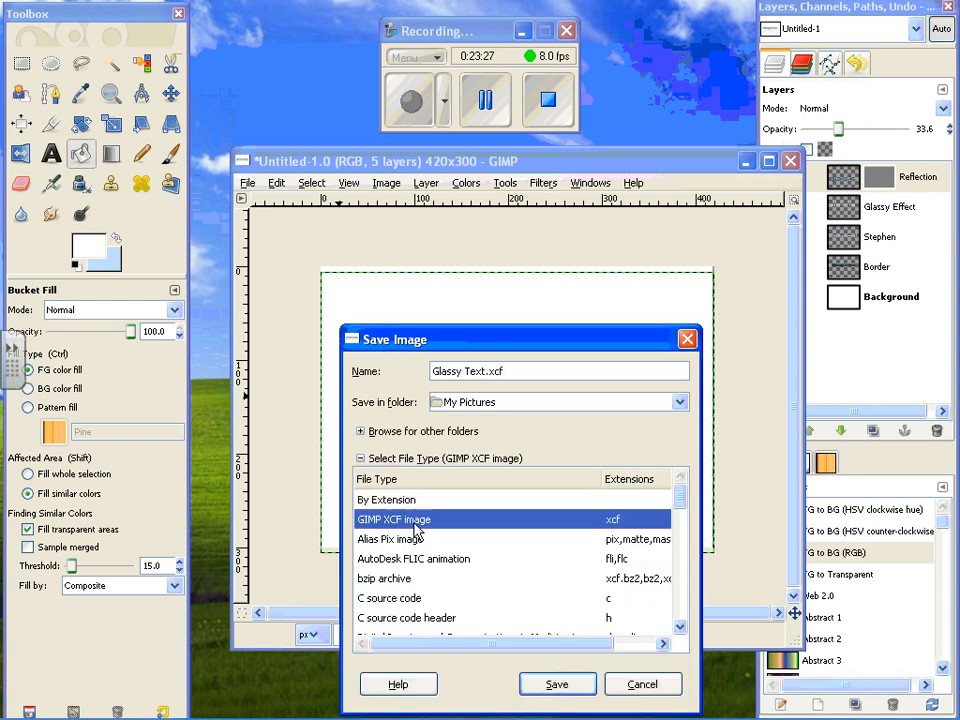
{"action": "left_click", "coordinate": [555, 684]}
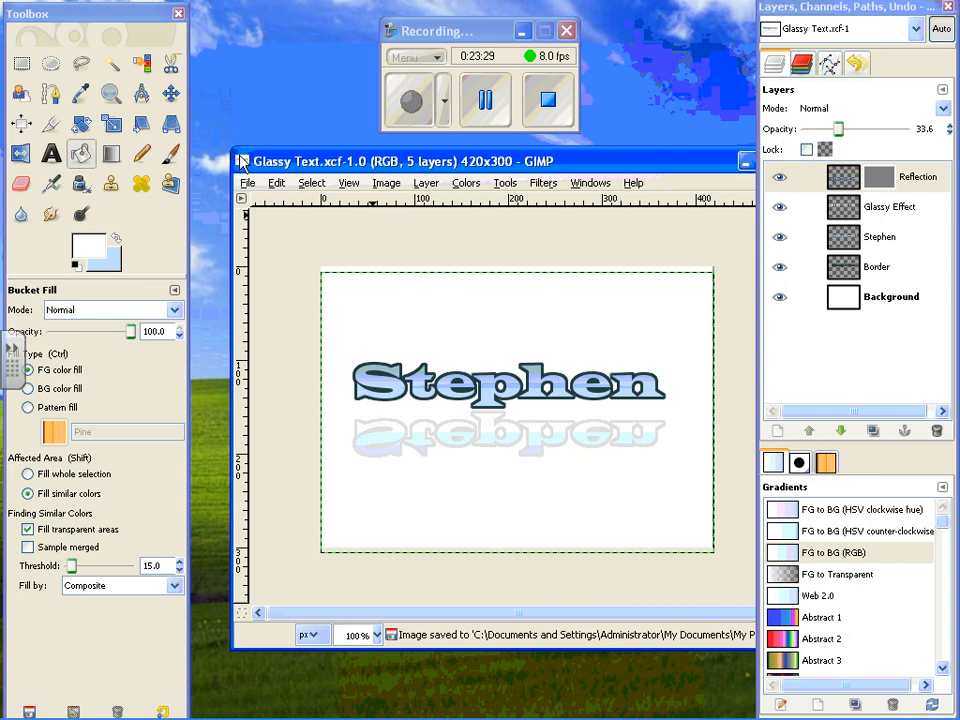
Save another version as Glassy Text.jpg in My Pictures, using the JPEG image type.
{"action": "left_click", "coordinate": [247, 185]}
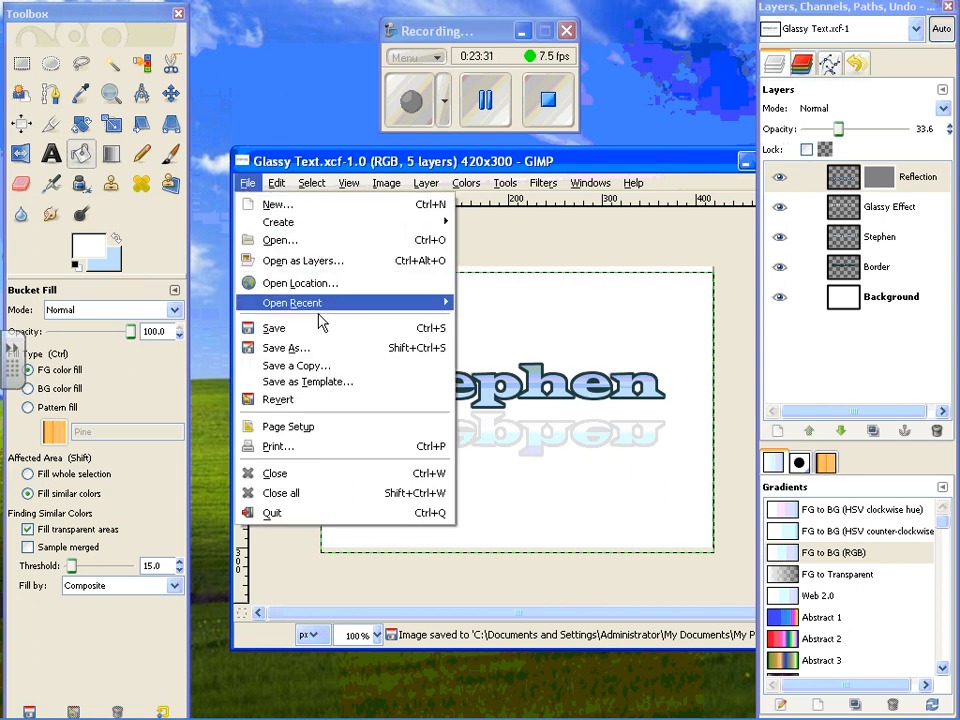
{"action": "left_click", "coordinate": [326, 348]}
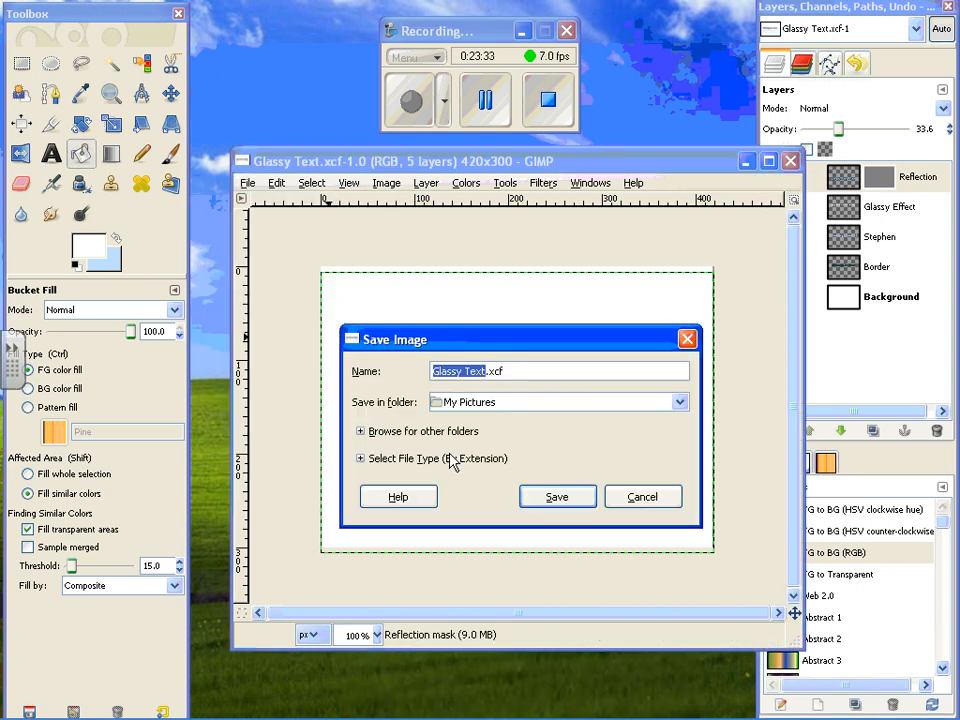
{"action": "left_click", "coordinate": [454, 460]}
{"action": "scroll", "coordinate": [547, 567], "scroll_direction": "down", "scroll_amount": 3}
{"action": "scroll", "coordinate": [520, 580], "scroll_direction": "down", "scroll_amount": 2}
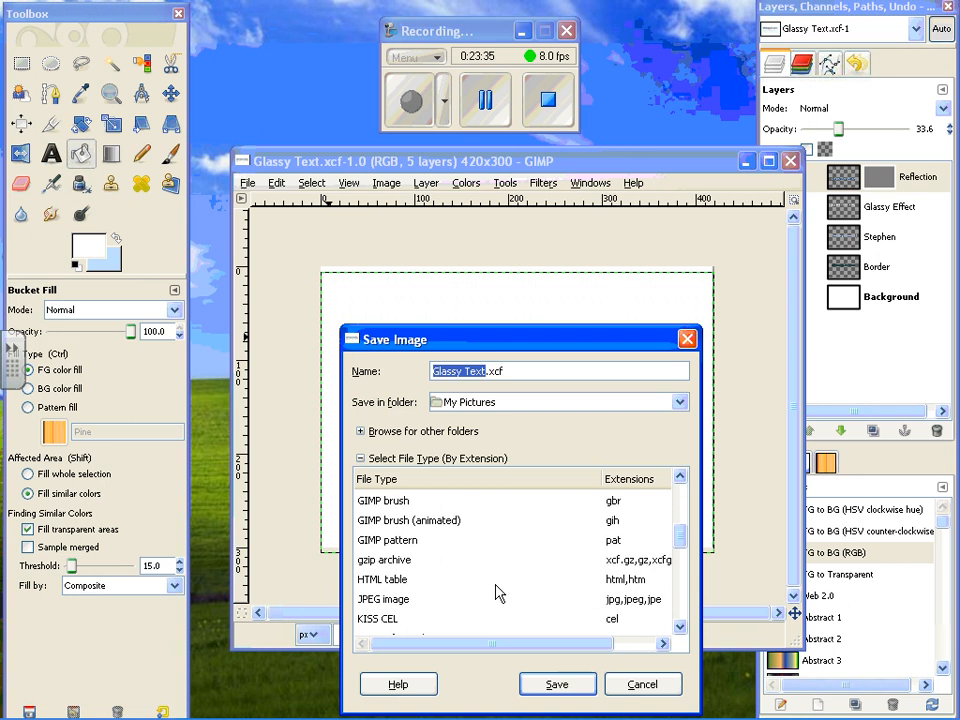
{"action": "left_click", "coordinate": [414, 599]}
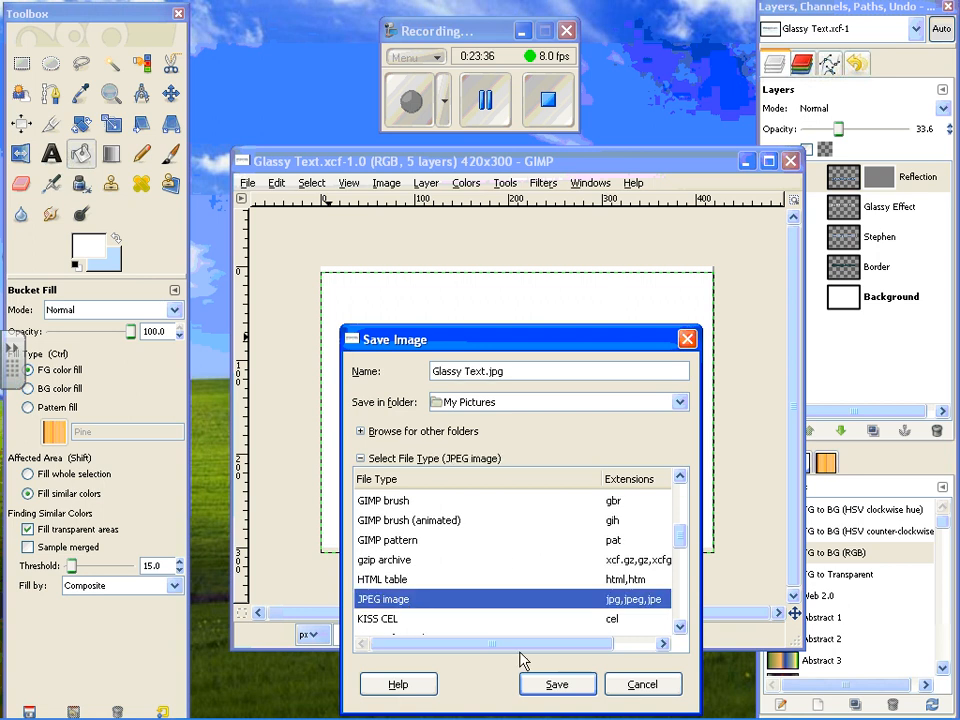
{"action": "left_click", "coordinate": [557, 686]}
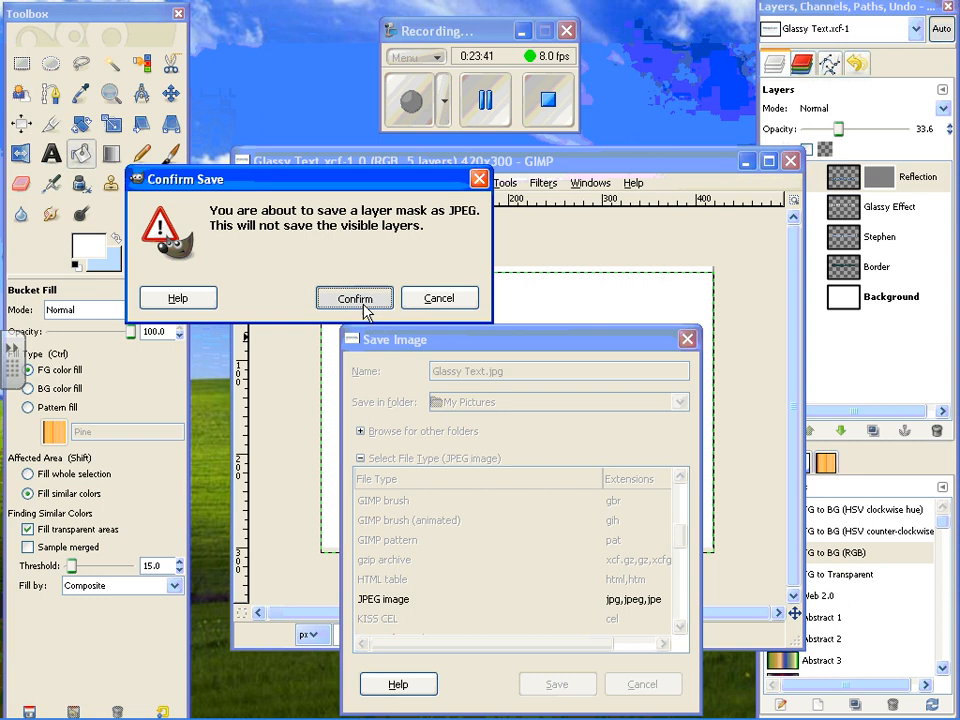
Confirm the JPEG export, raise its quality toward the maximum, save the file and move the image window back into full view.
{"action": "left_click", "coordinate": [362, 299]}
{"action": "left_click", "coordinate": [266, 212]}
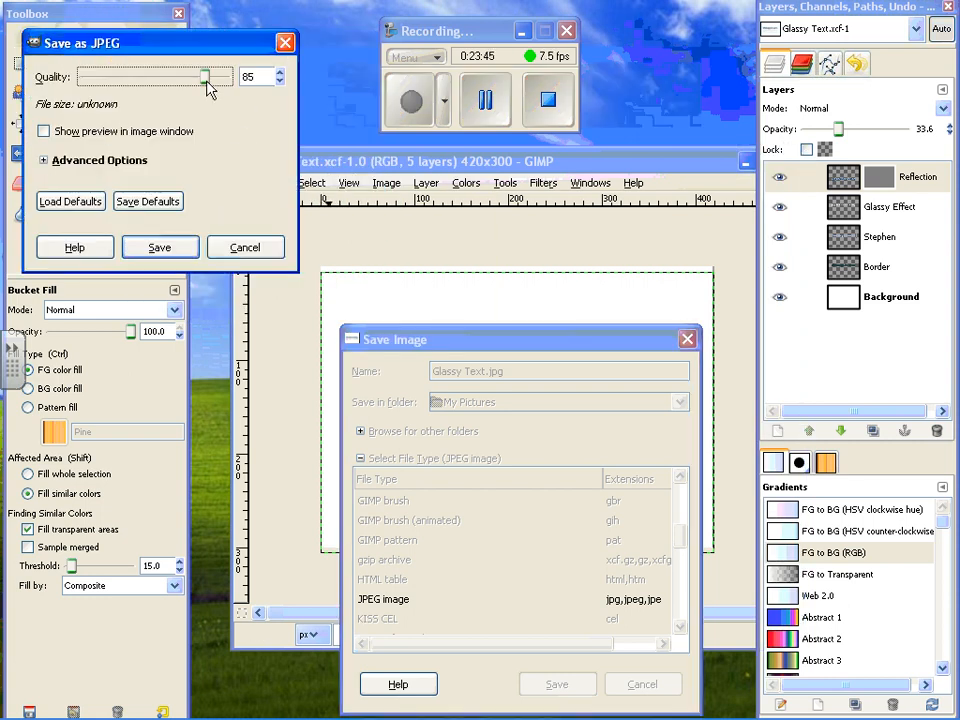
{"action": "left_click_drag", "start_coordinate": [208, 88], "coordinate": [230, 82]}
{"action": "left_click", "coordinate": [184, 249]}
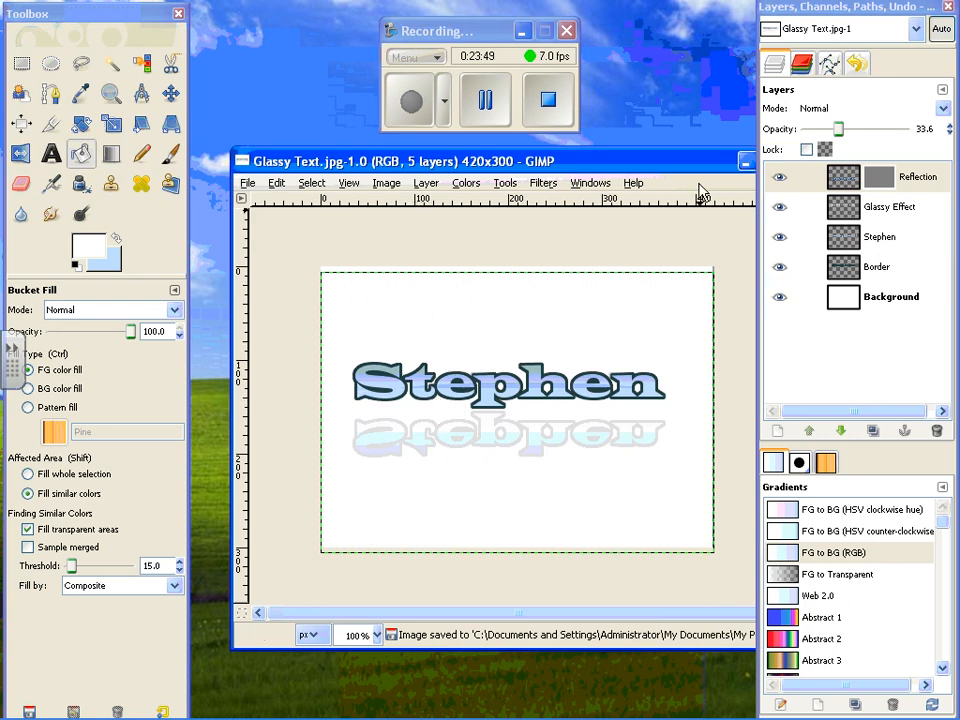
{"action": "left_click_drag", "start_coordinate": [697, 165], "coordinate": [623, 177]}
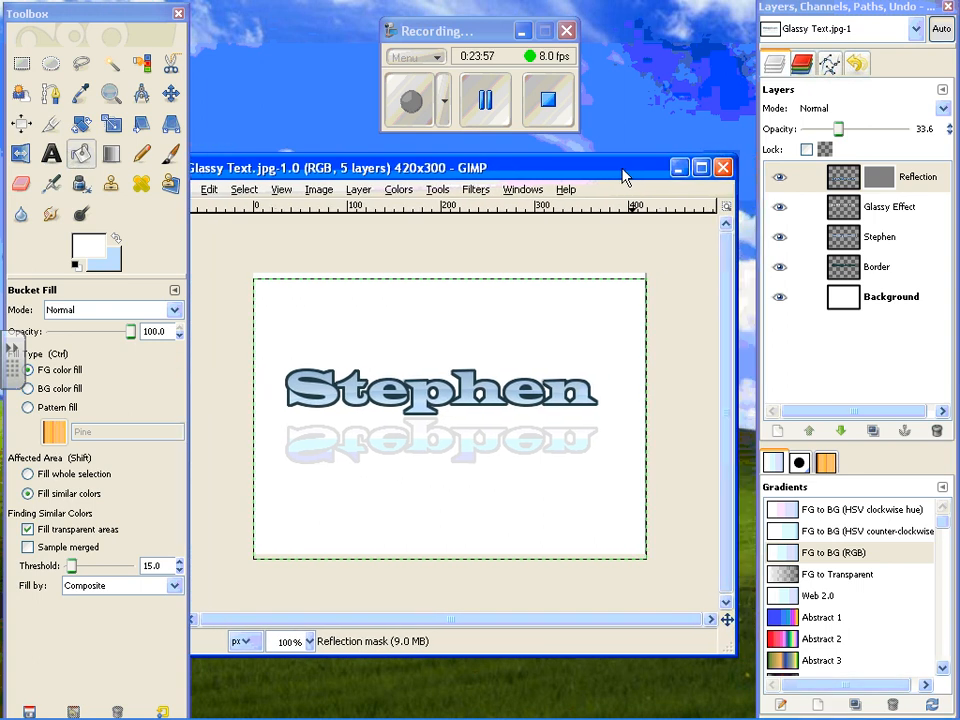